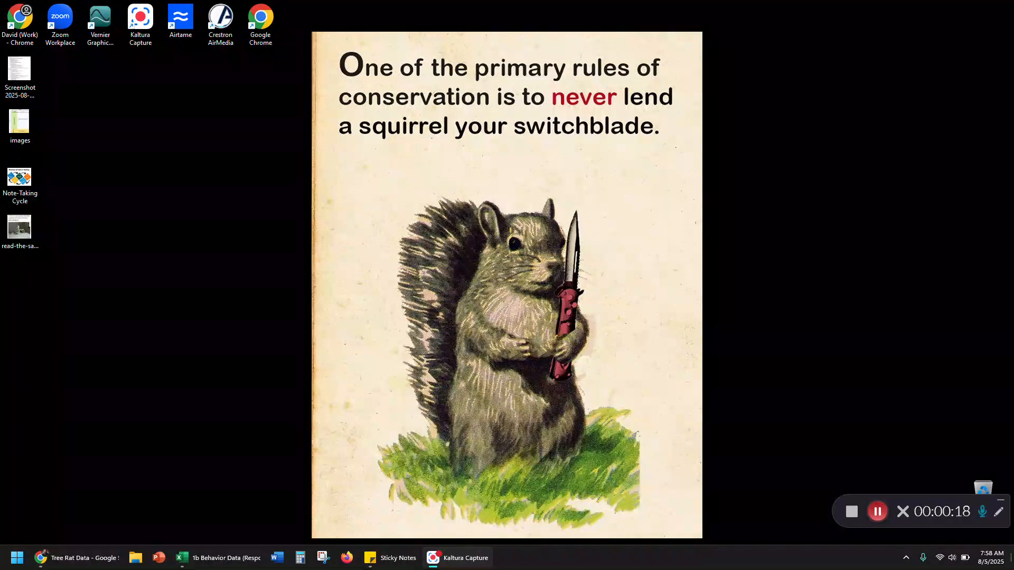
# Close the 1b Behavior Data (Responses) workbook in Excel without saving its changes
pyautogui.click(1000, 500)
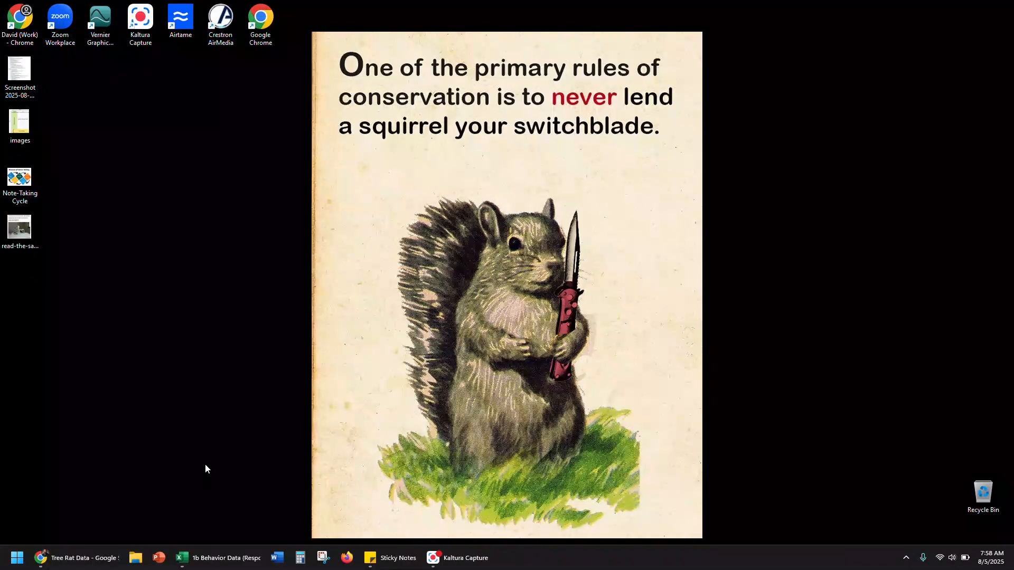
pyautogui.click(216, 557)
pyautogui.click(337, 178)
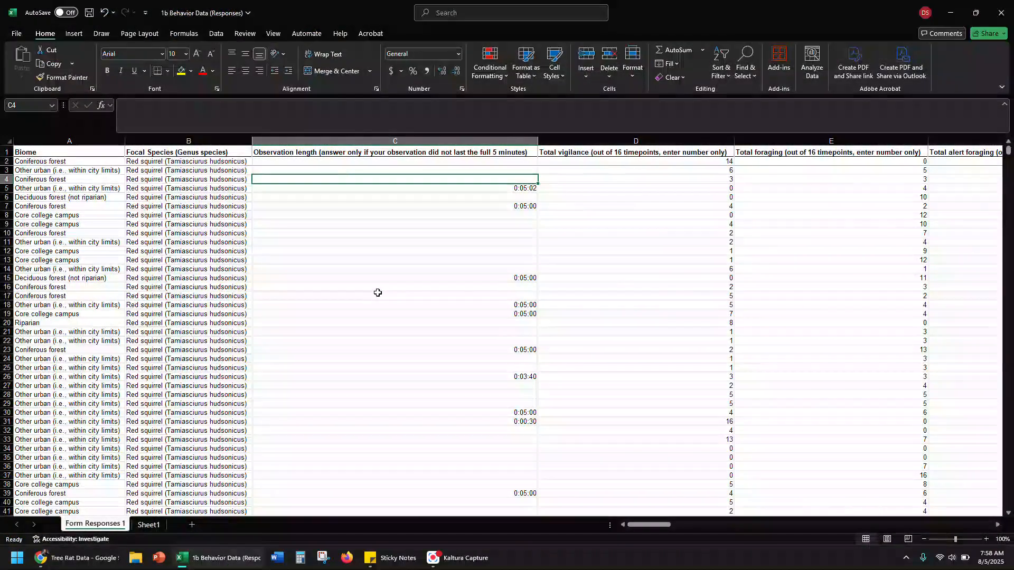
pyautogui.click(1001, 13)
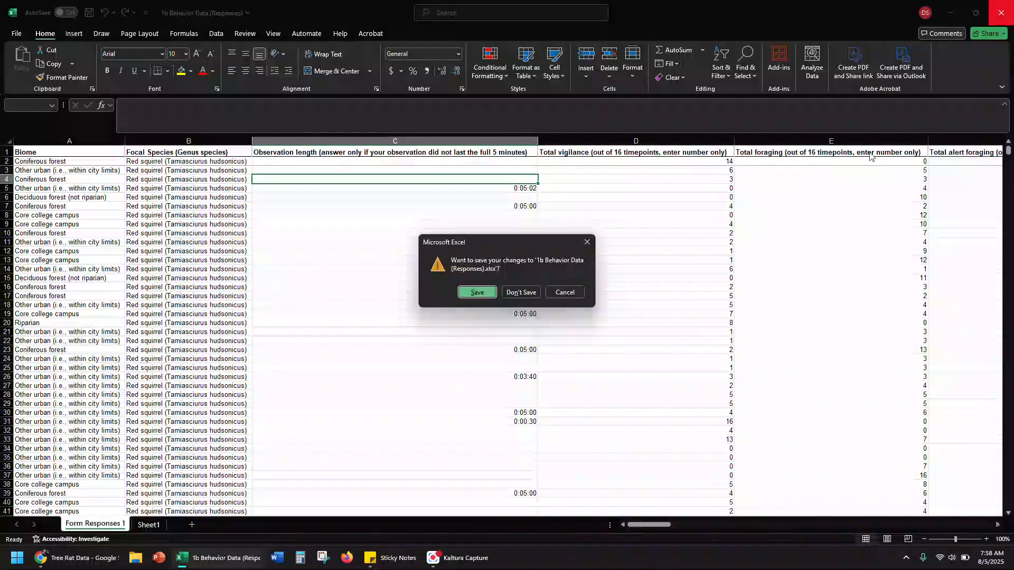
pyautogui.click(518, 293)
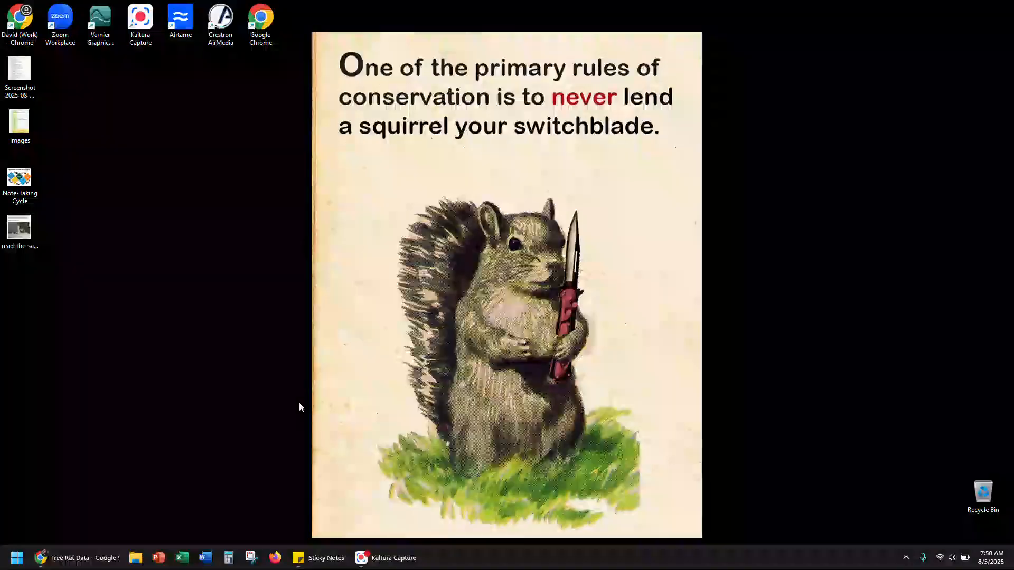
# Switch to the Tree Rat Data sheet in Google Sheets and download it as a Microsoft Excel (.xlsx) file
pyautogui.click(82, 565)
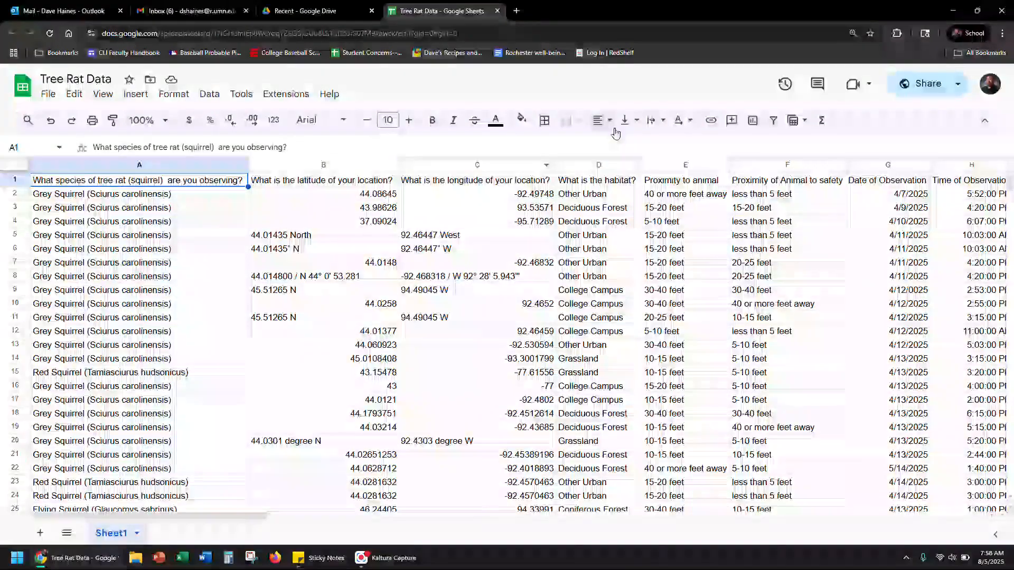
pyautogui.click(56, 98)
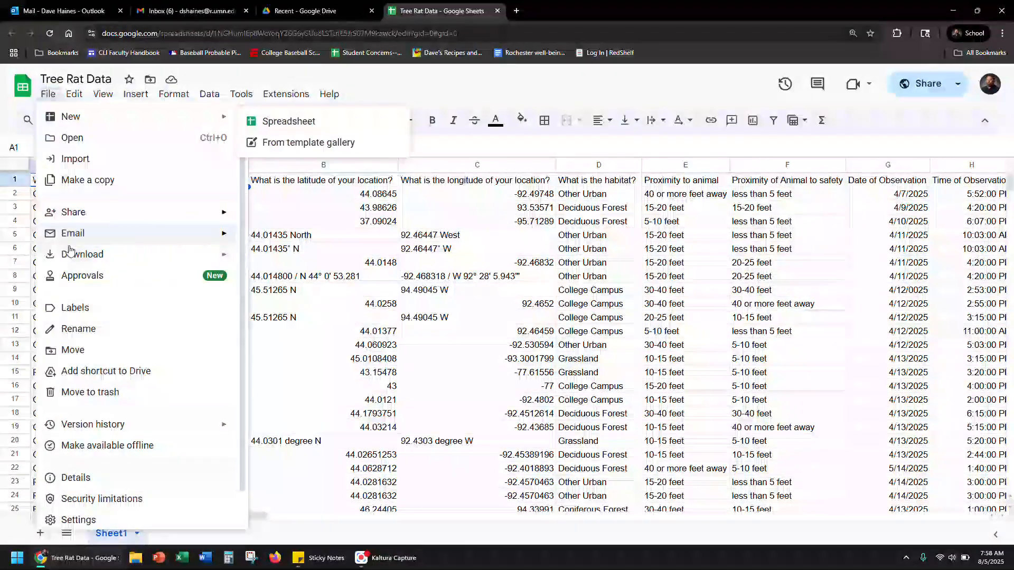
pyautogui.moveTo(94, 259)
pyautogui.click(284, 256)
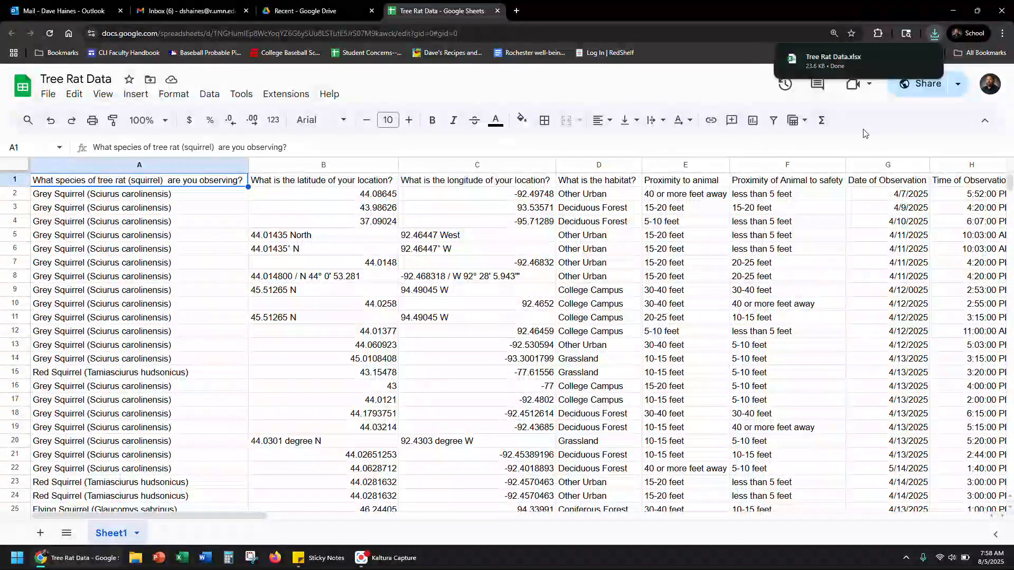
# Open the downloaded Tree Rat Data.xlsx in Excel and enable editing
pyautogui.click(829, 61)
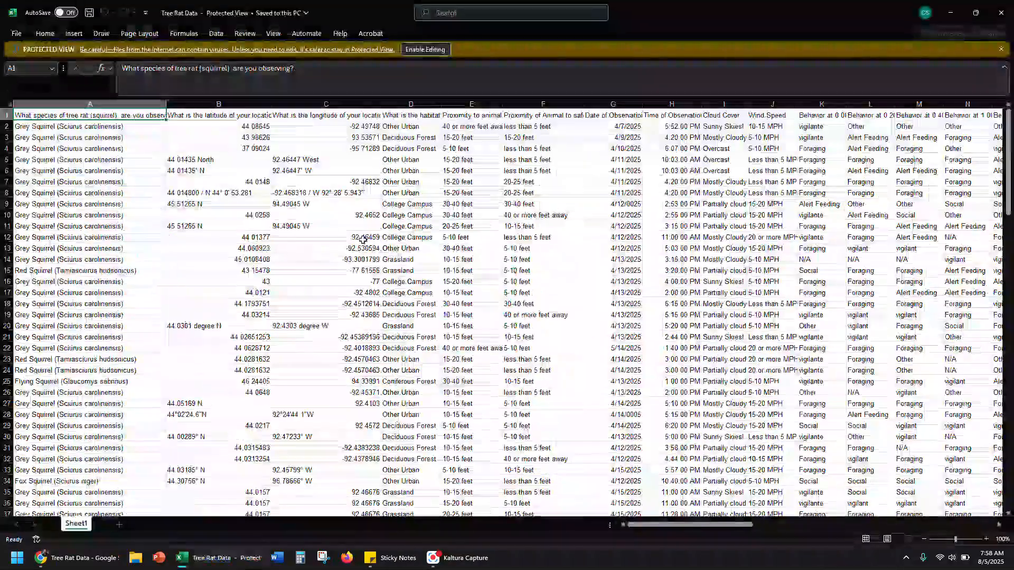
pyautogui.click(423, 49)
pyautogui.click(394, 156)
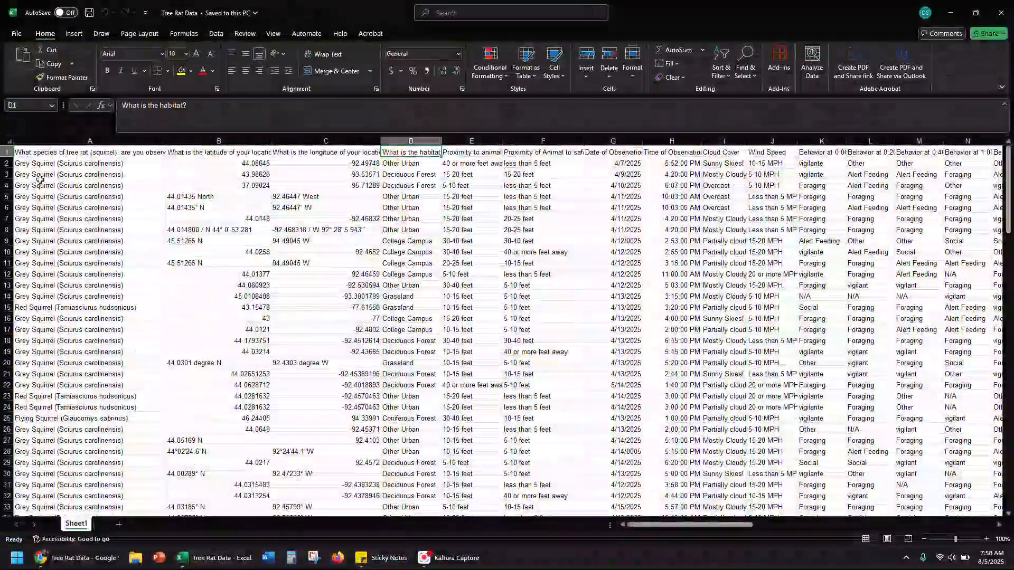
# Sort the data A to Z by the squirrel species in column A, expanding the selection to the neighbouring columns
pyautogui.scroll(-15, 45, 210)
pyautogui.scroll(15, 45, 210)
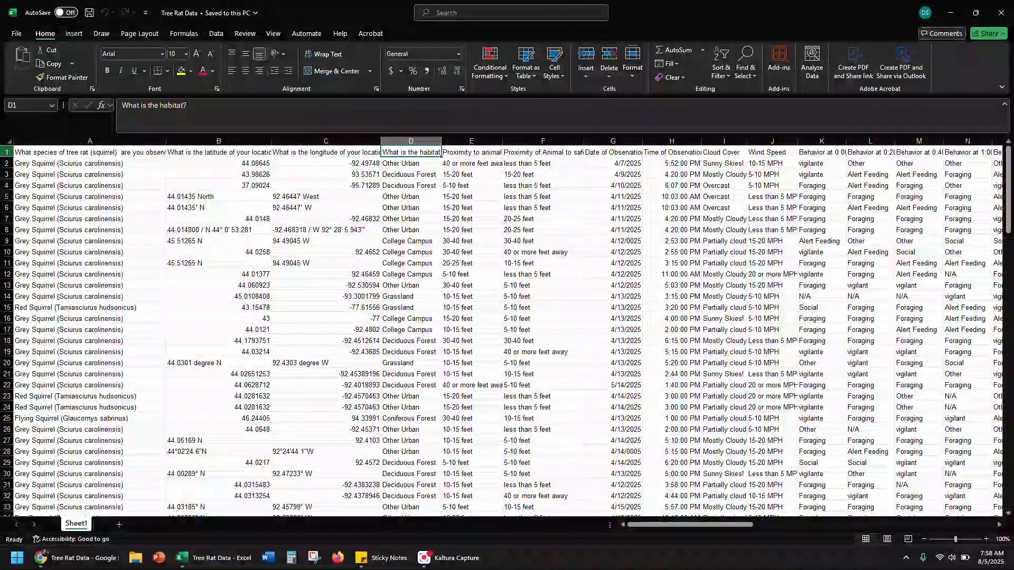
pyautogui.click(722, 66)
pyautogui.click(736, 104)
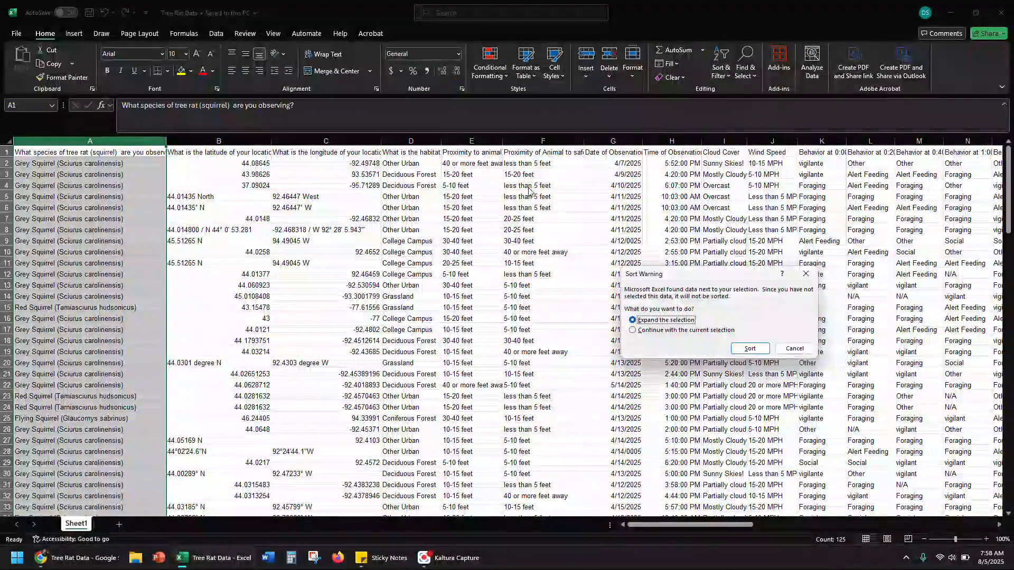
pyautogui.click(750, 349)
# Delete the flying squirrel and fox squirrel records in rows 2 to 7
pyautogui.click(20, 218)
pyautogui.moveTo(7, 219); pyautogui.dragTo(7, 161)
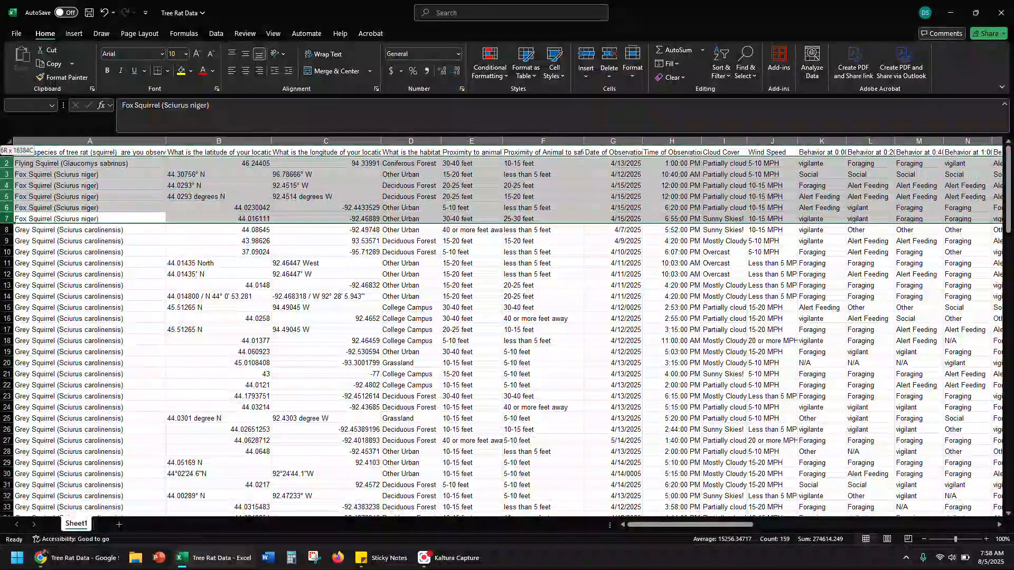
pyautogui.rightClick(7, 182)
pyautogui.click(53, 285)
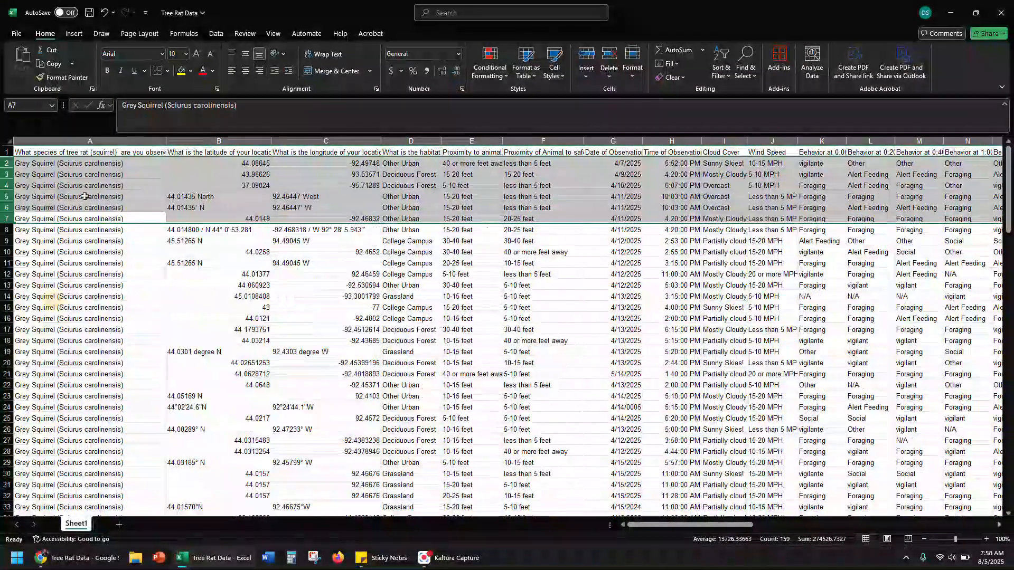
# Delete the red squirrel and thirteen-lined ground squirrel records in rows 113 to 119
pyautogui.click(68, 197)
pyautogui.scroll(-20, 69, 240)
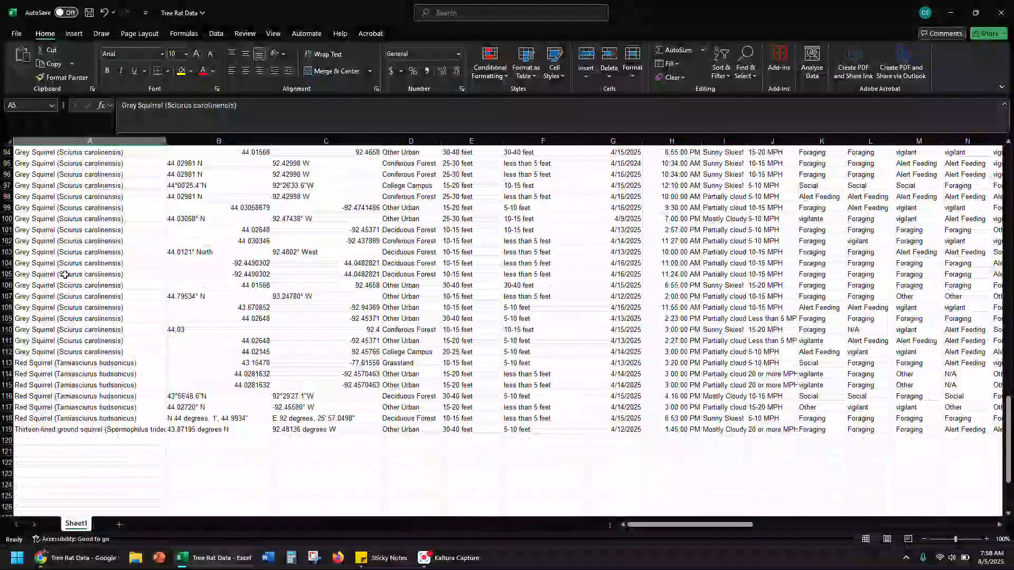
pyautogui.moveTo(7, 363); pyautogui.dragTo(7, 431)
pyautogui.rightClick(6, 394)
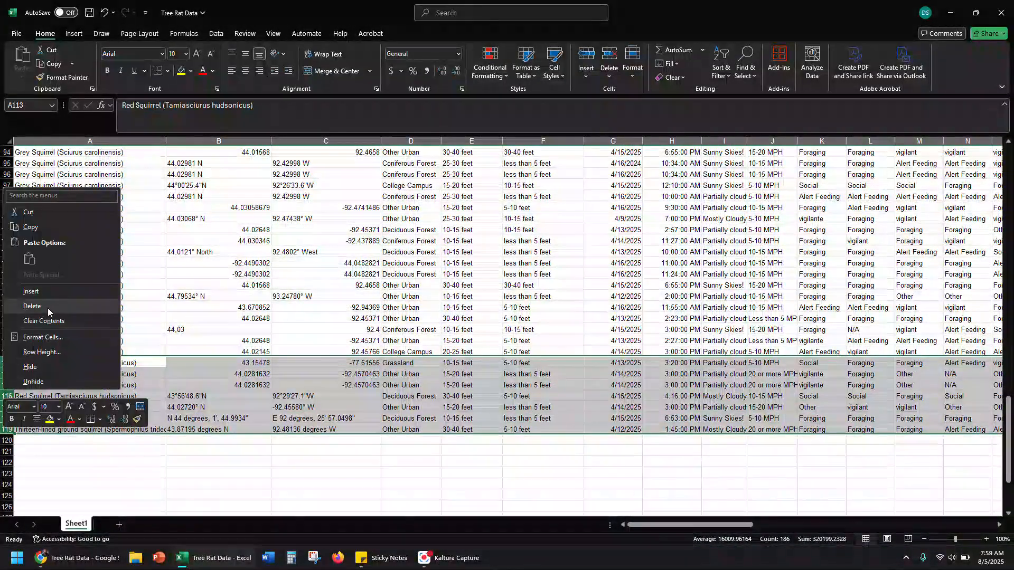
pyautogui.click(32, 307)
pyautogui.click(187, 283)
pyautogui.scroll(20, 206, 296)
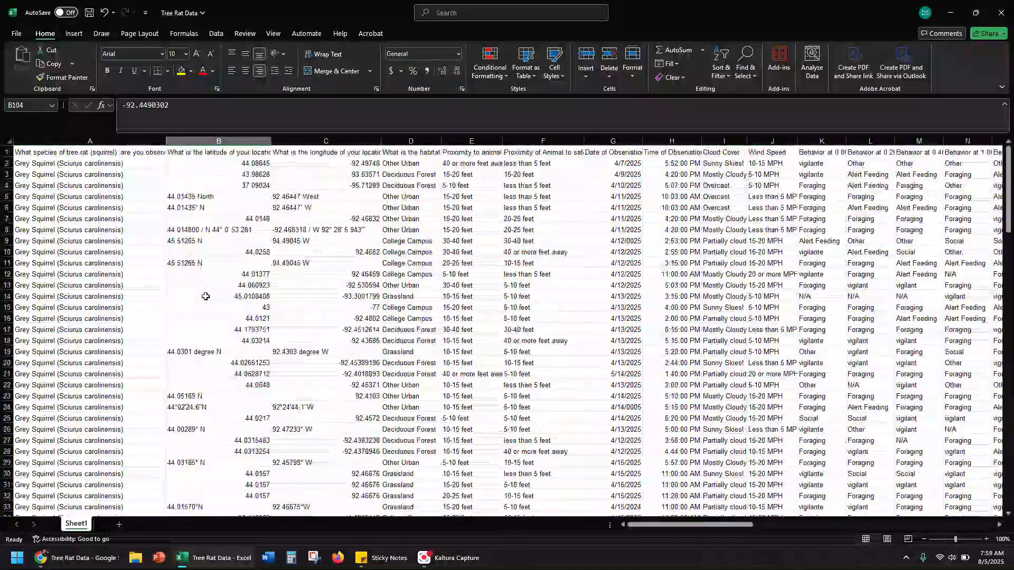
# AutoFit the width of all columns in the sheet to their contents
pyautogui.click(10, 140)
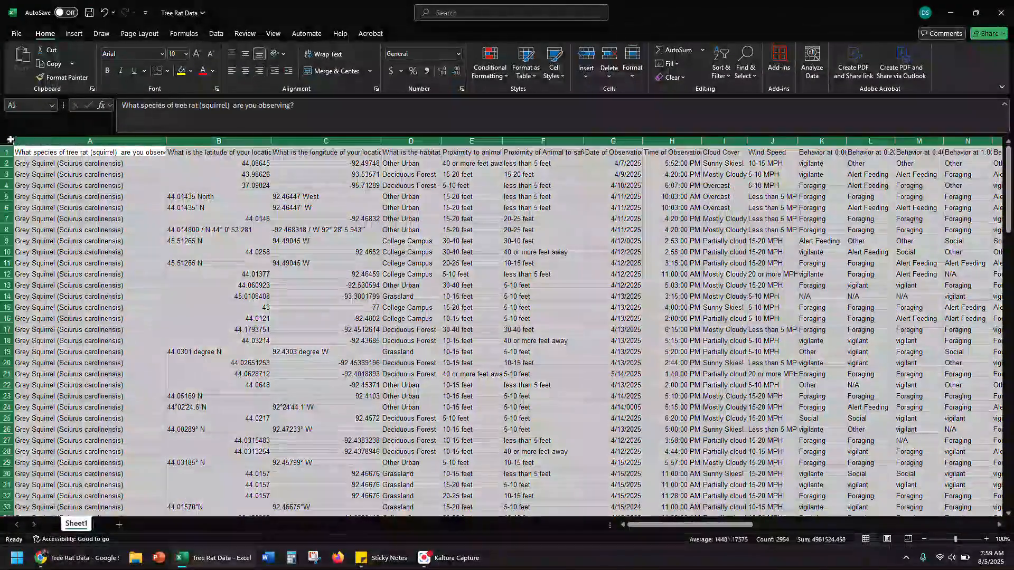
pyautogui.doubleClick(166, 141)
pyautogui.click(206, 196)
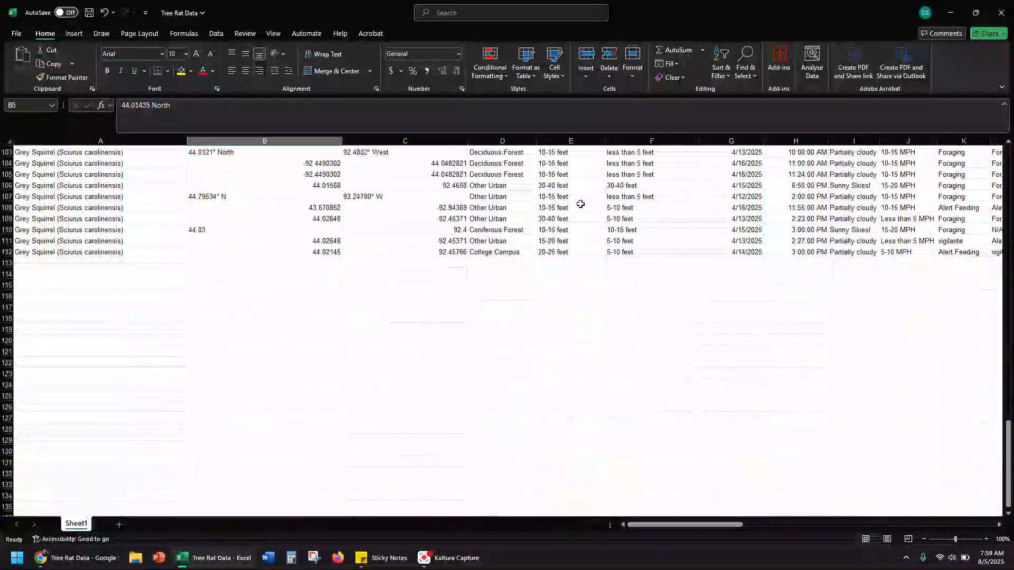
# Delete the latitude, longitude and habitat columns (B to D)
pyautogui.scroll(20, 580, 204)
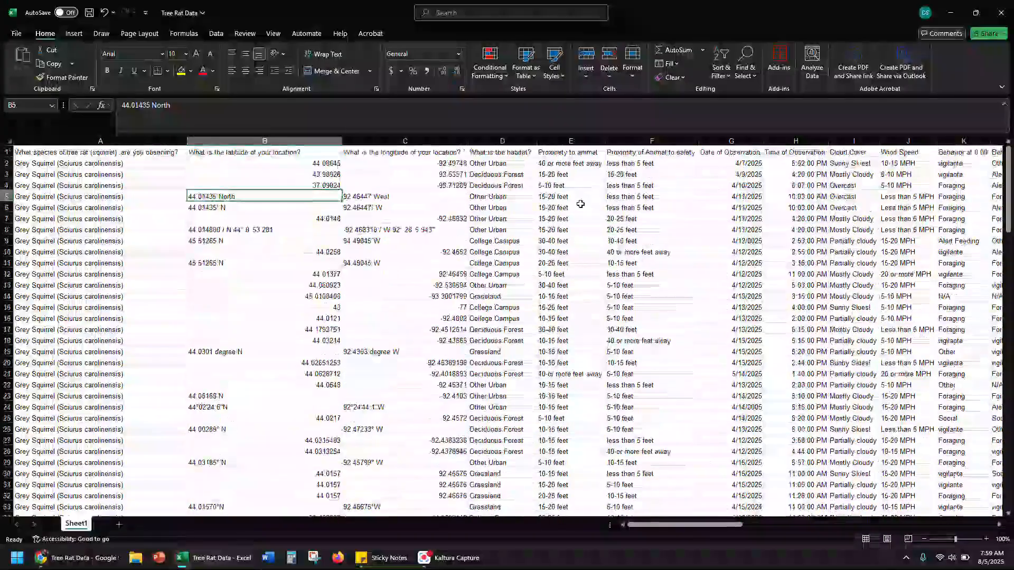
pyautogui.moveTo(505, 140); pyautogui.dragTo(240, 143)
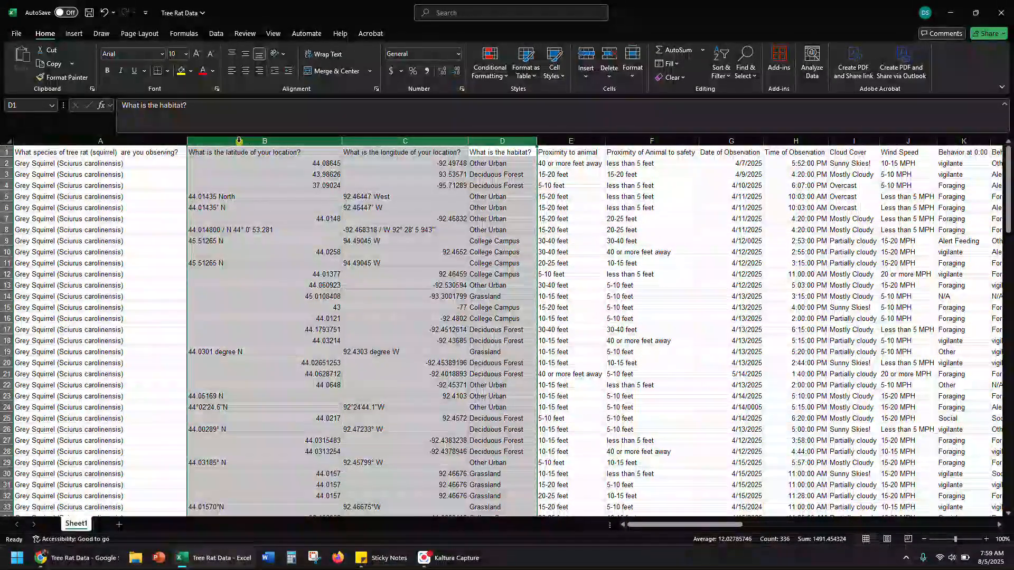
pyautogui.rightClick(239, 140)
pyautogui.click(264, 259)
pyautogui.click(300, 208)
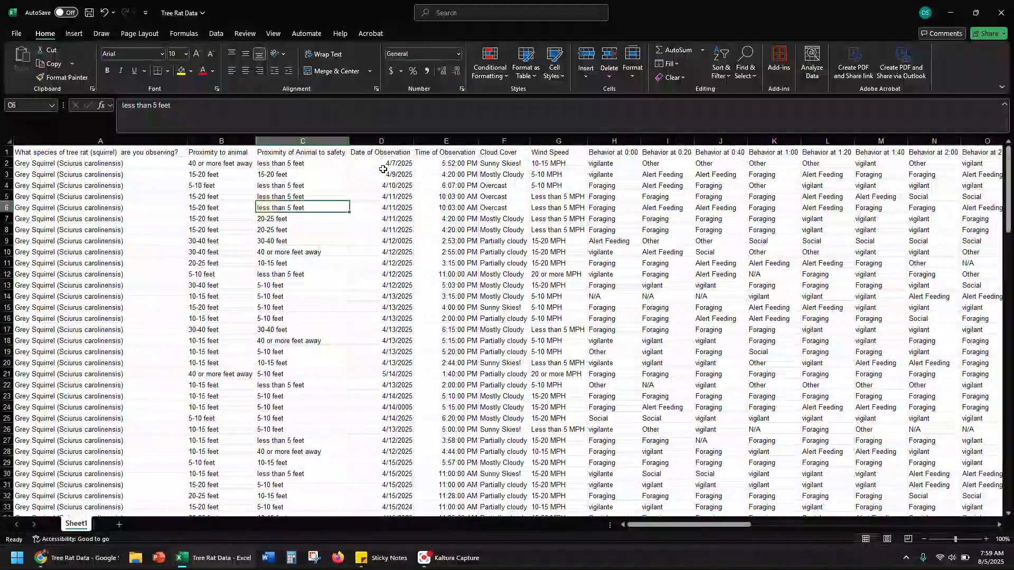
pyautogui.click(318, 138)
pyautogui.rightClick(316, 140)
pyautogui.press('Escape')
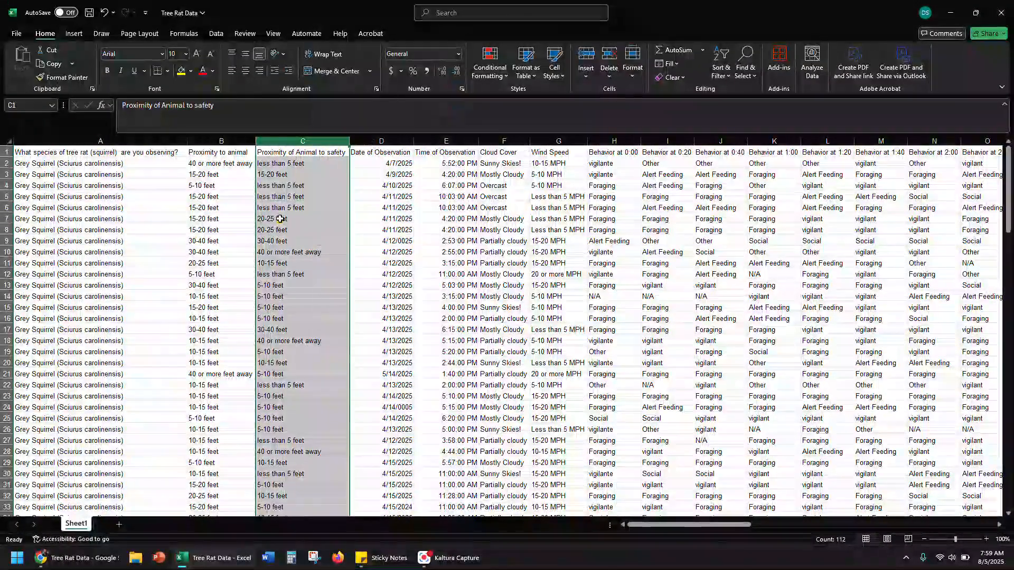
# Delete columns C to G, from Proximity of Animal to safety through Wind Speed
pyautogui.moveTo(302, 140); pyautogui.dragTo(497, 139)
pyautogui.moveTo(577, 140); pyautogui.dragTo(567, 140)
pyautogui.rightClick(565, 141)
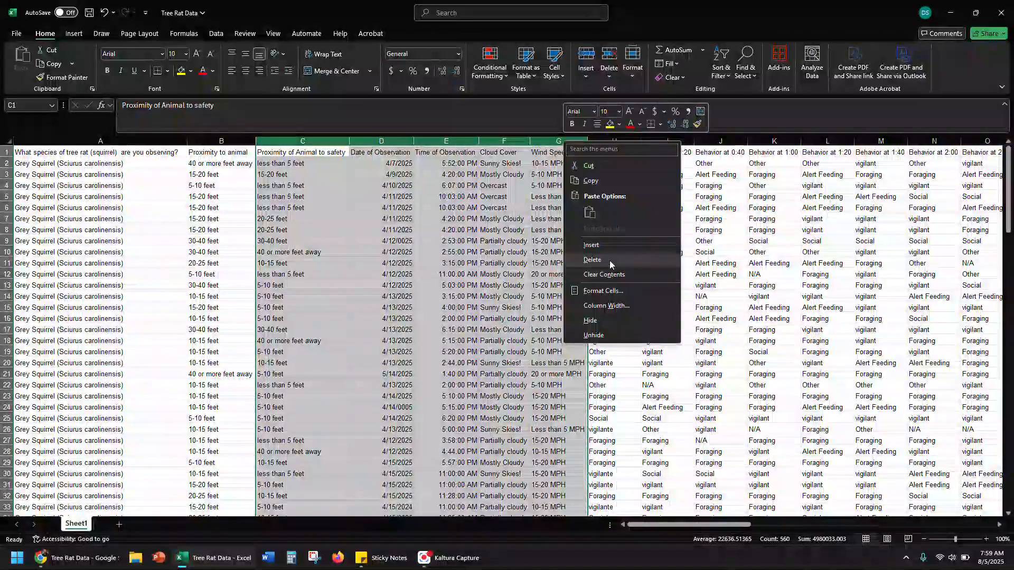
pyautogui.click(592, 260)
pyautogui.click(442, 197)
pyautogui.click(275, 196)
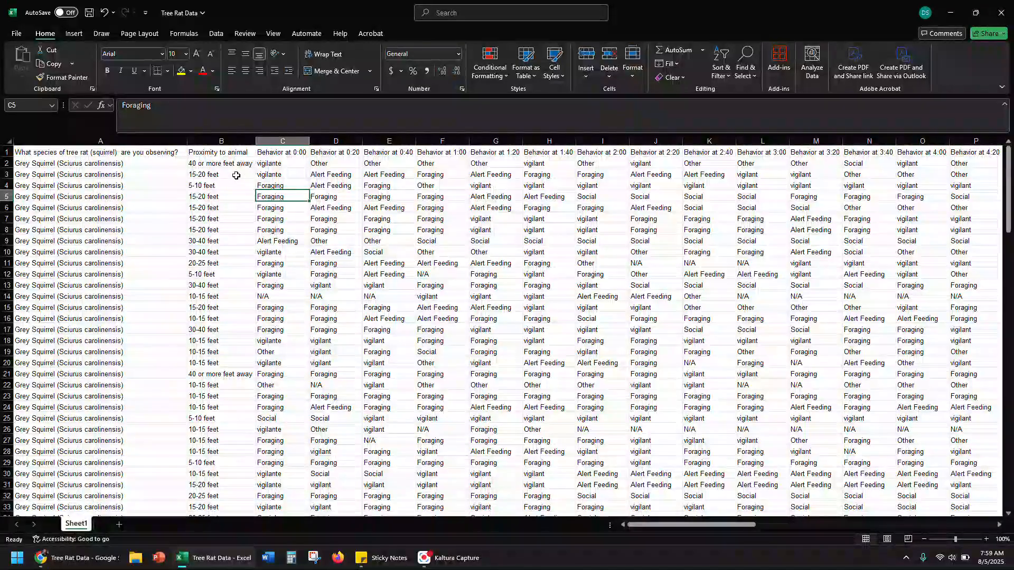
# Sort the records A to Z by the Proximity to animal values in B2:B112, expanding the selection
pyautogui.moveTo(233, 163); pyautogui.dragTo(215, 483)
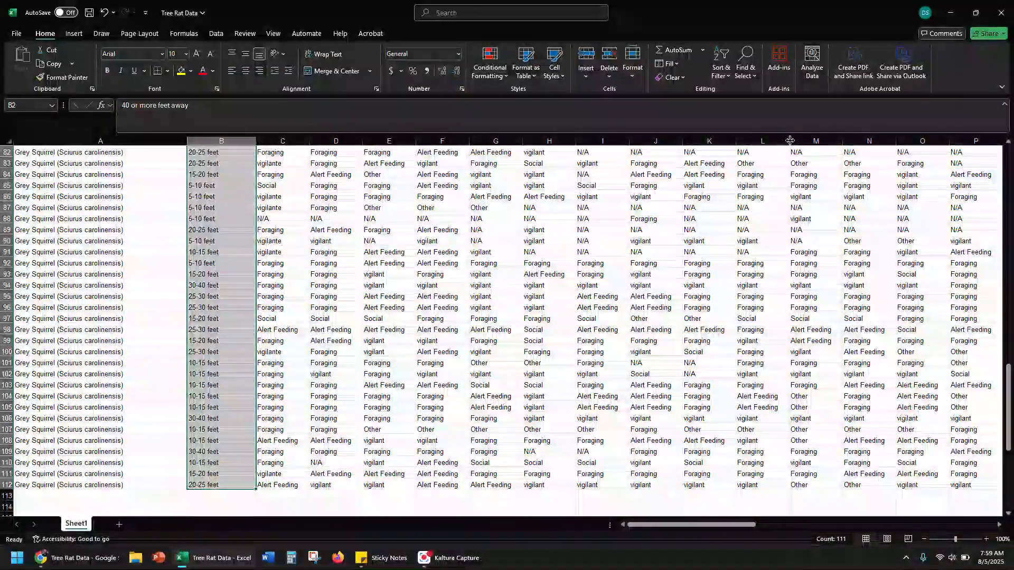
pyautogui.click(720, 57)
pyautogui.click(737, 104)
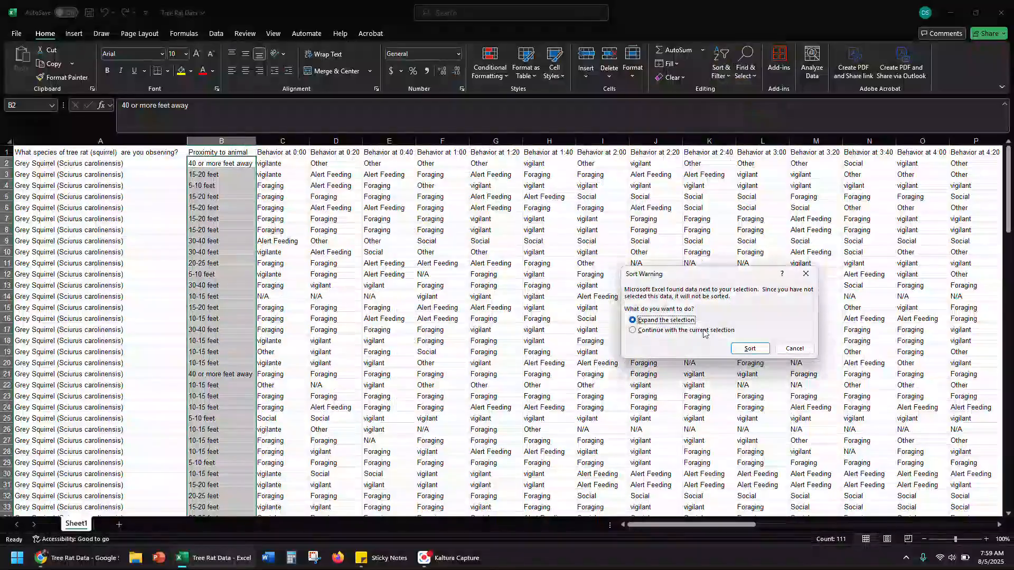
pyautogui.click(749, 349)
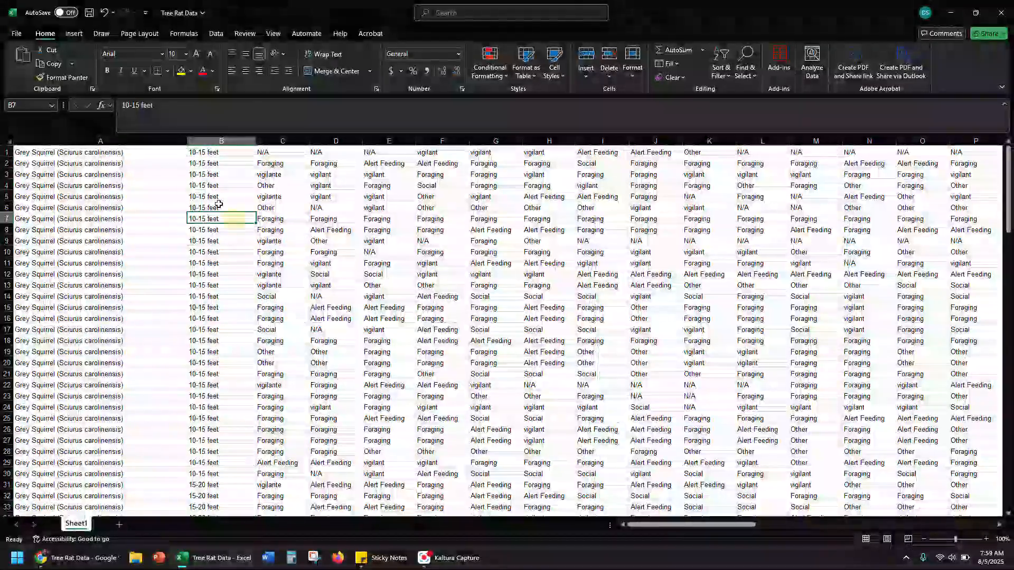
# Cut the header row from row 112 and insert it above row 1
pyautogui.scroll(-20, 125, 296)
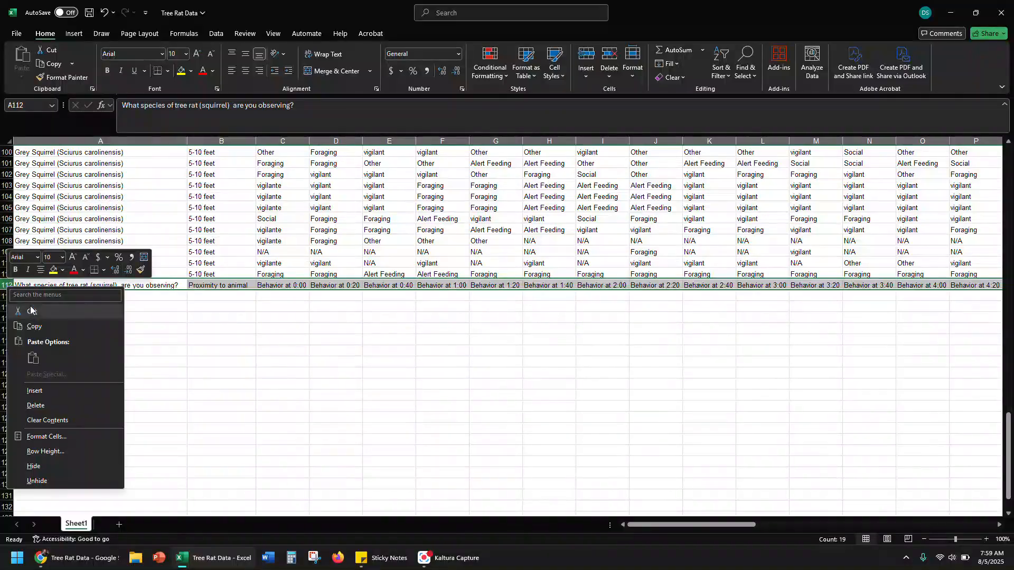
pyautogui.scroll(20, 44, 278)
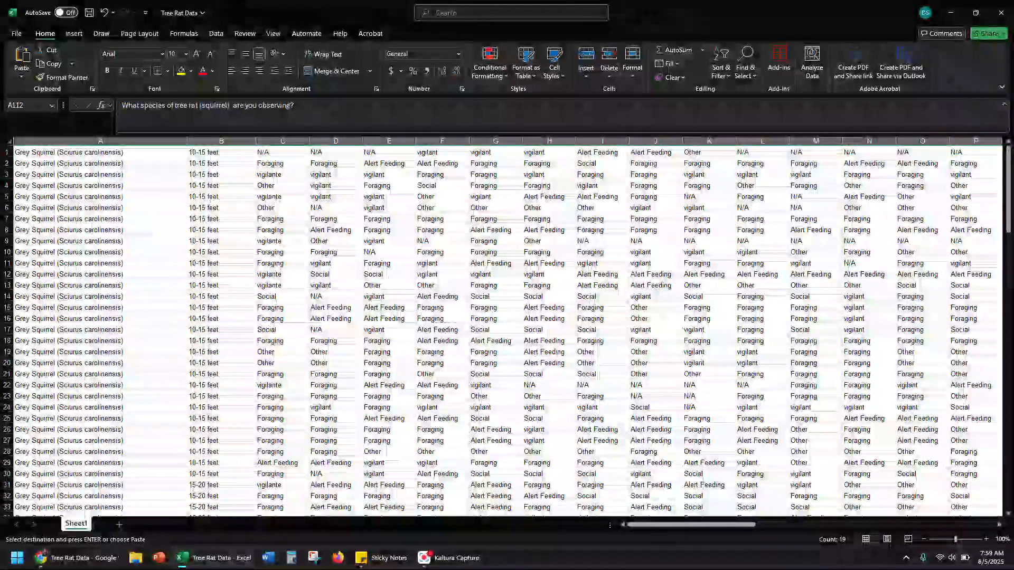
pyautogui.rightClick(7, 152)
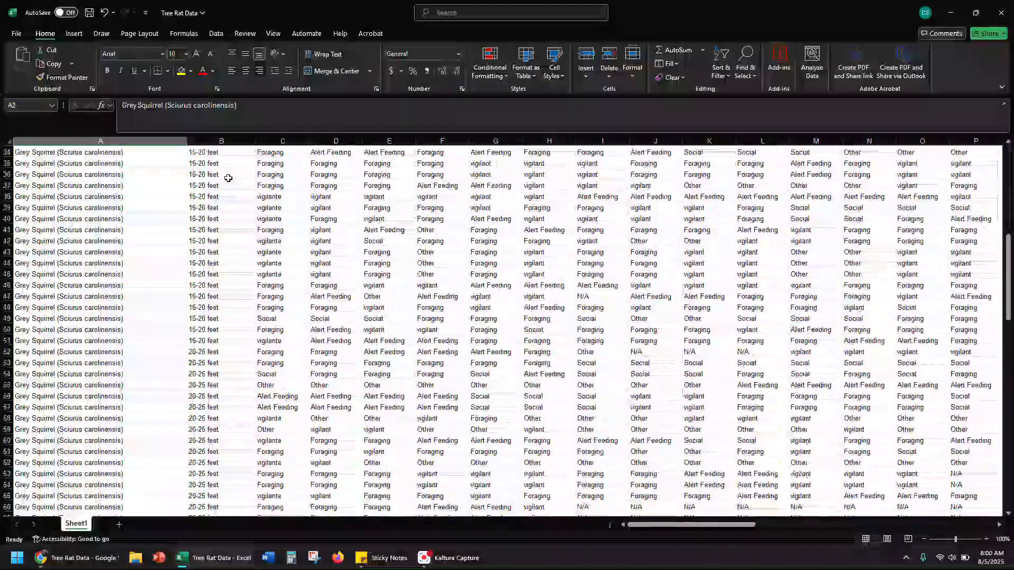
# Review the sorted Proximity to animal column to see where each distance category starts and ends
pyautogui.scroll(-4, 227, 177)
pyautogui.scroll(-2, 227, 176)
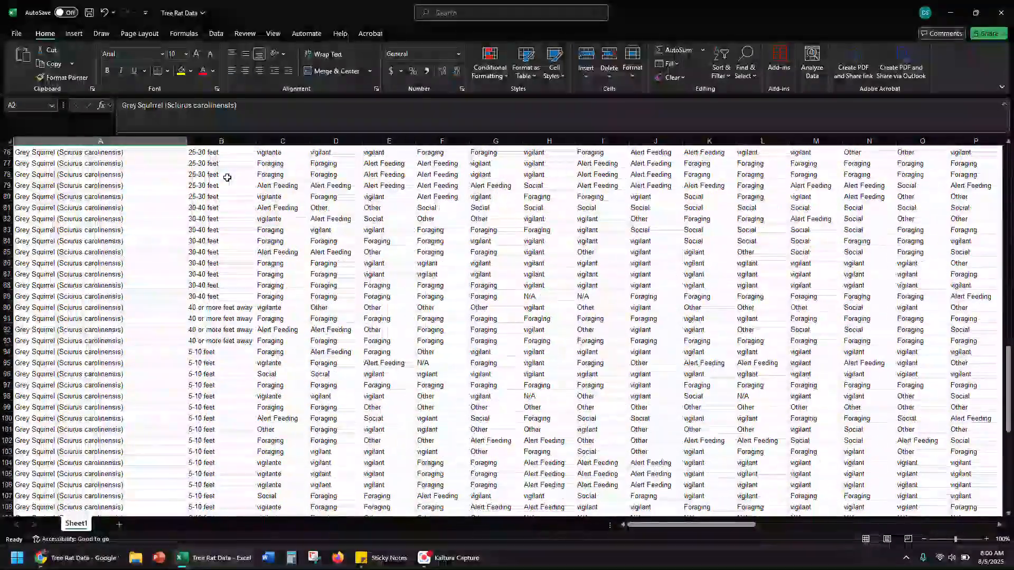
pyautogui.scroll(16, 218, 196)
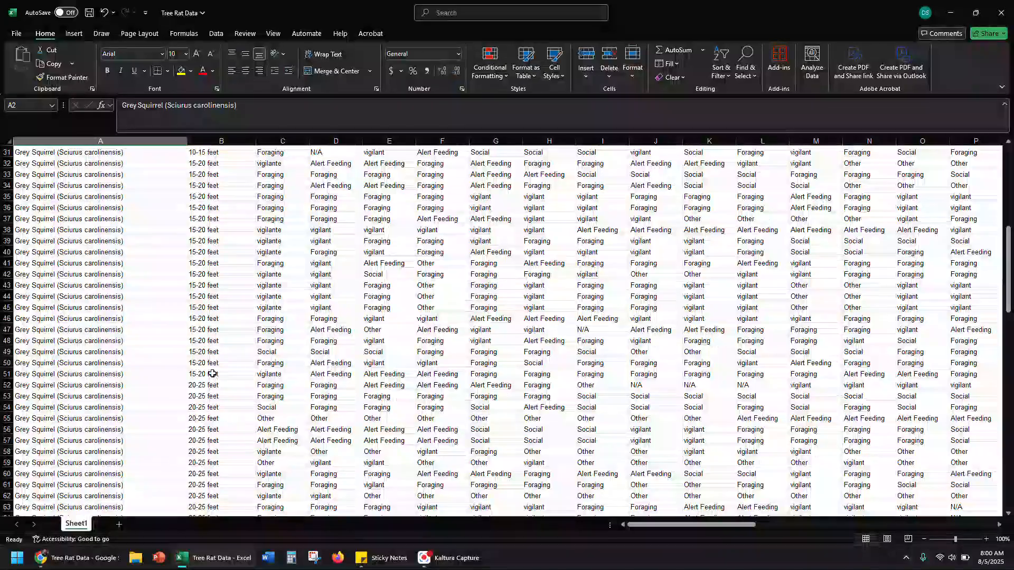
pyautogui.scroll(10, 212, 349)
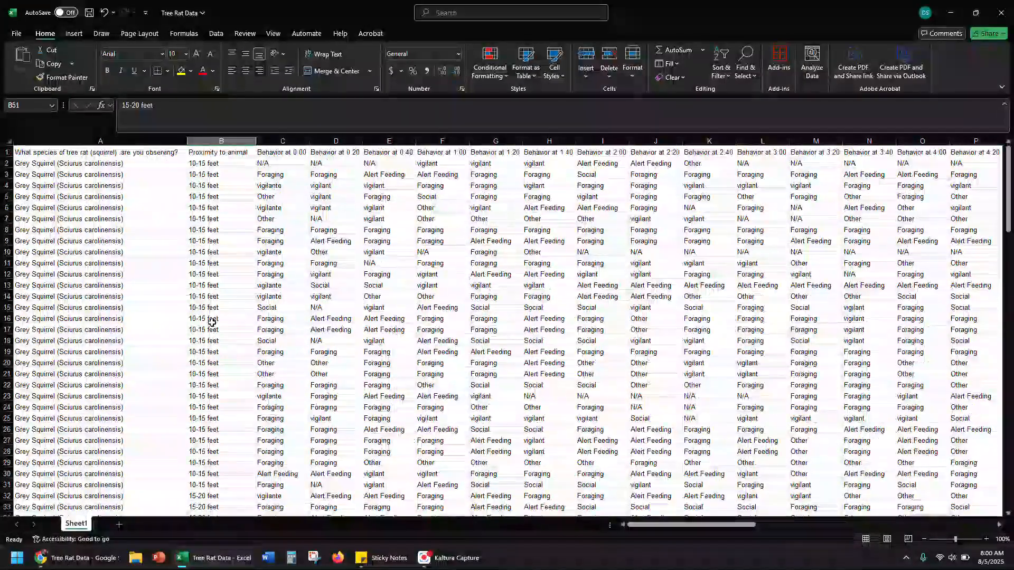
pyautogui.scroll(-18, 212, 324)
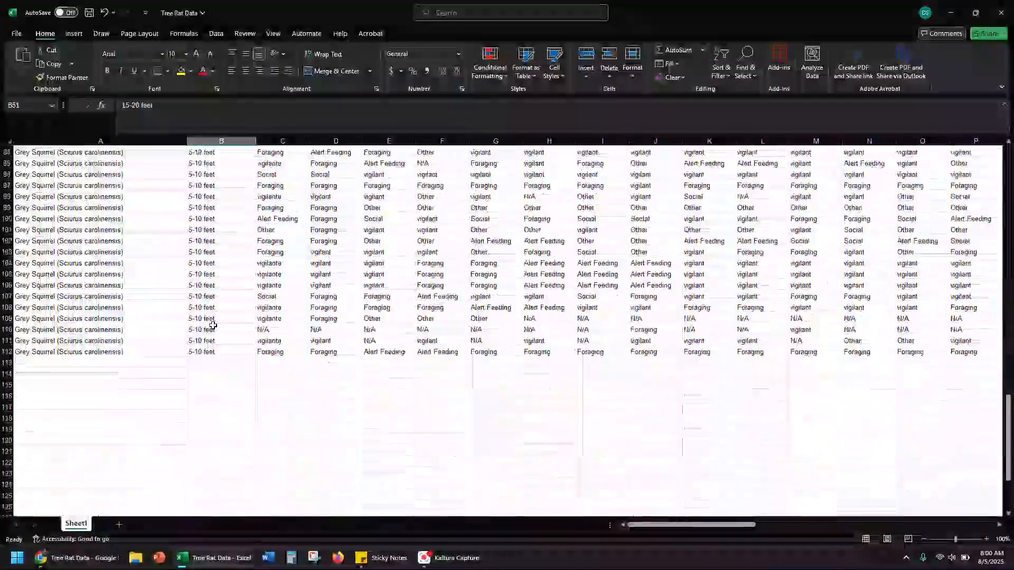
pyautogui.scroll(20, 213, 324)
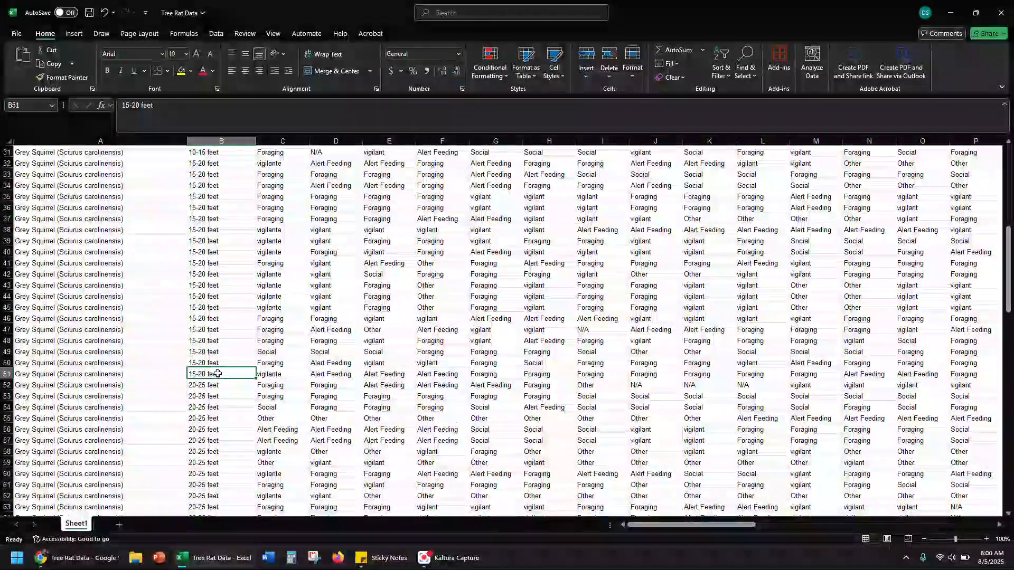
# Replace the last 15-20 feet entry in the Proximity to animal column, cell B51, with <20
pyautogui.scroll(-7, 217, 373)
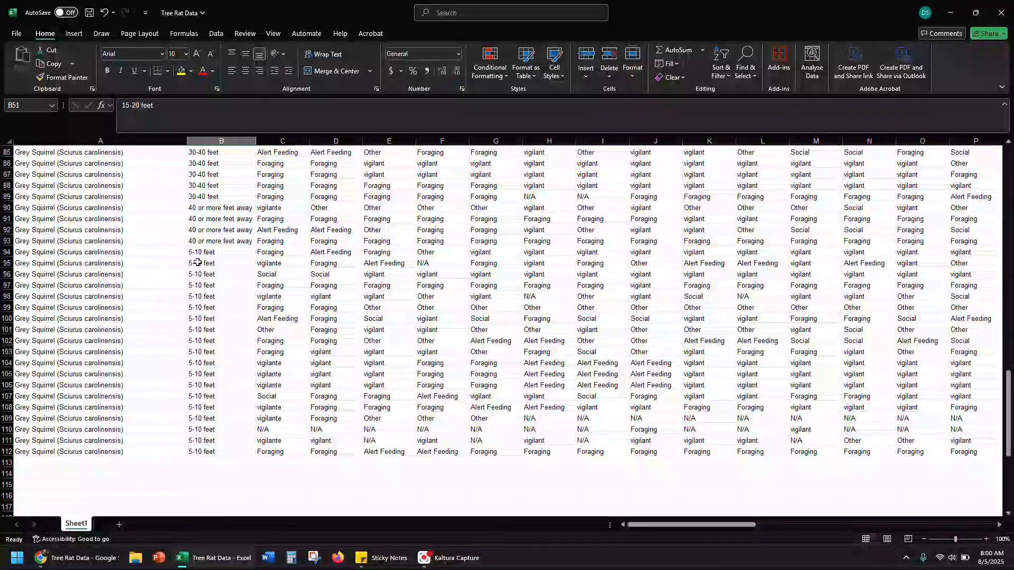
pyautogui.scroll(12, 204, 253)
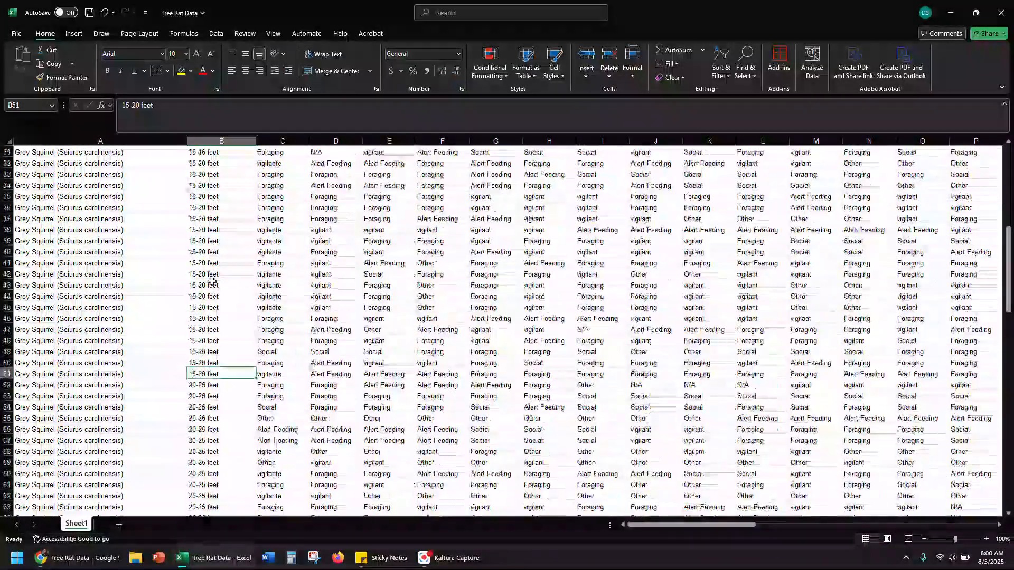
pyautogui.scroll(-8, 212, 285)
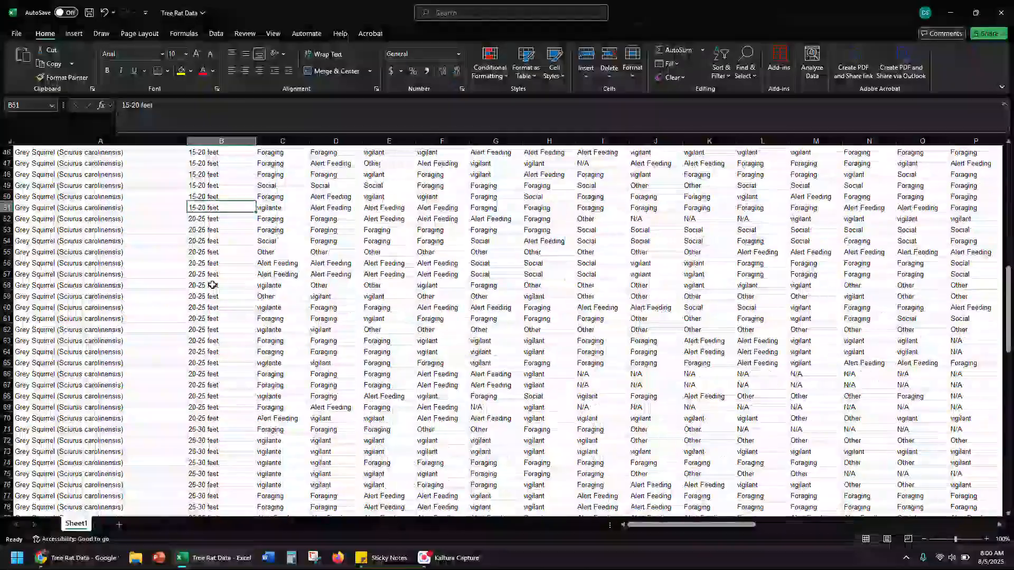
pyautogui.scroll(12, 212, 285)
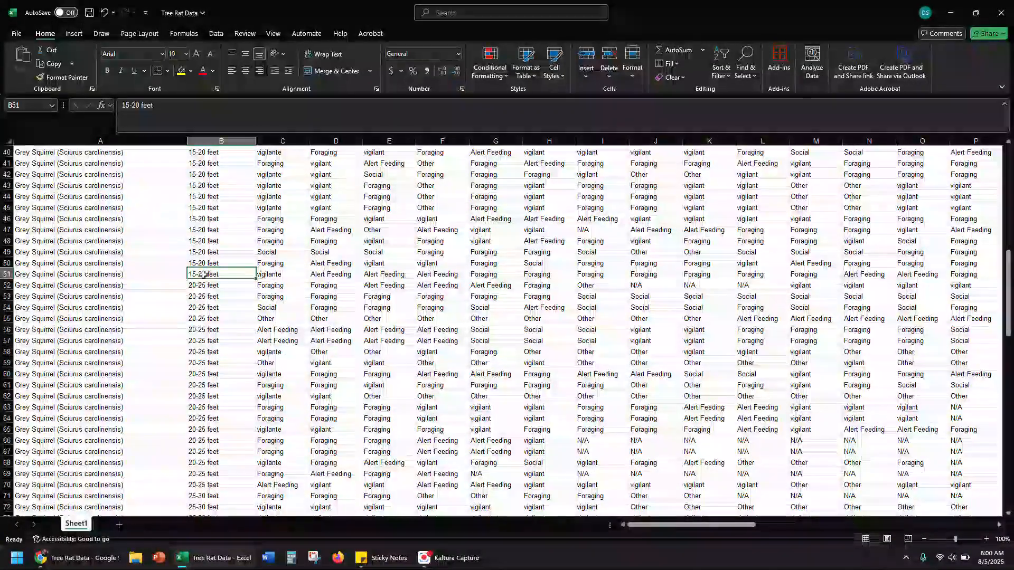
pyautogui.write('<20')
pyautogui.press('Left')
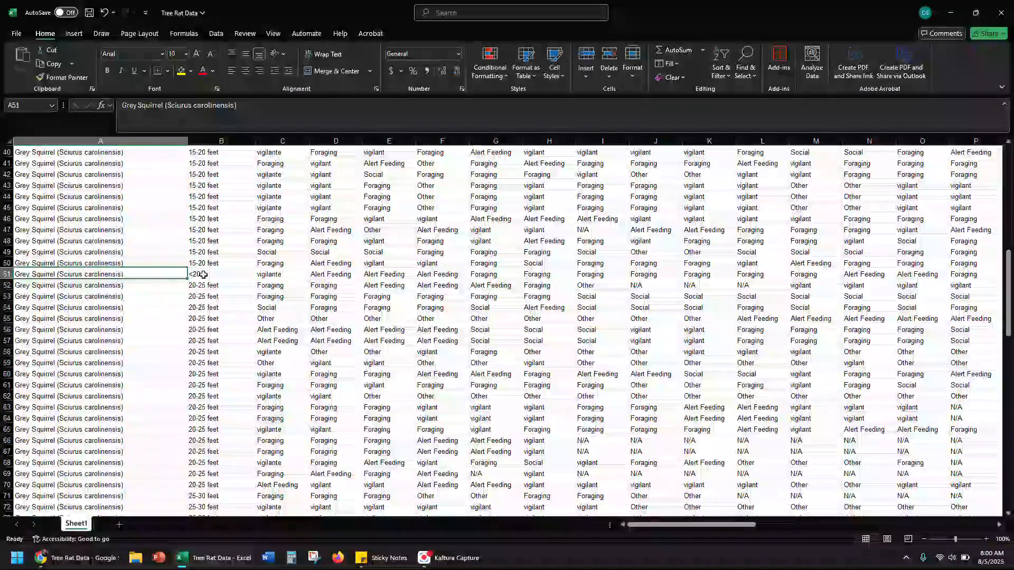
# Try to fill <20 upward from B51 through the Proximity to animal cells to B2
pyautogui.click(203, 274)
pyautogui.moveTo(255, 279); pyautogui.dragTo(237, 159)
pyautogui.scroll(-11, 217, 230)
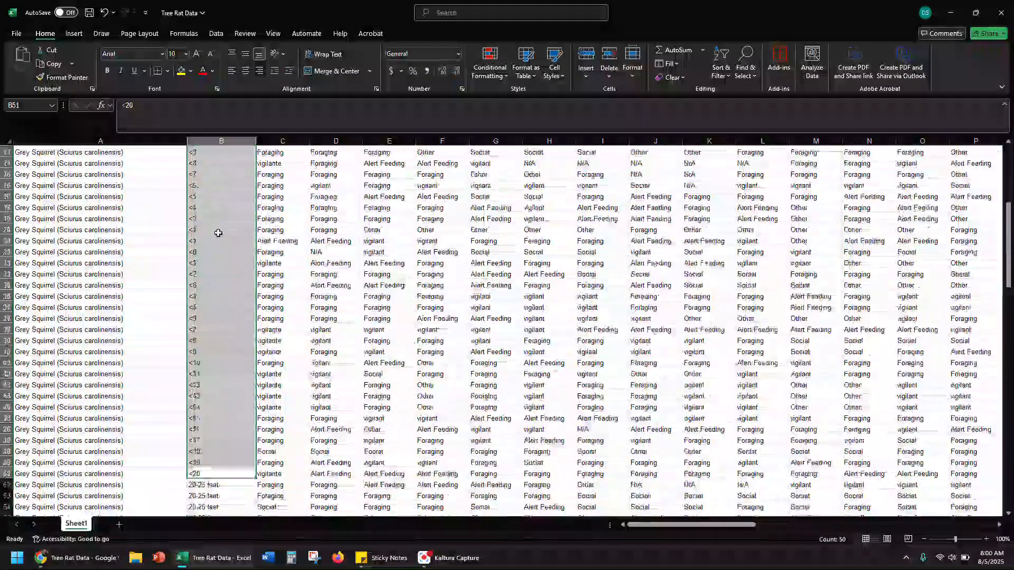
# Copy the <20 value from B51 into all the cells above it, up to B2
pyautogui.click(205, 341)
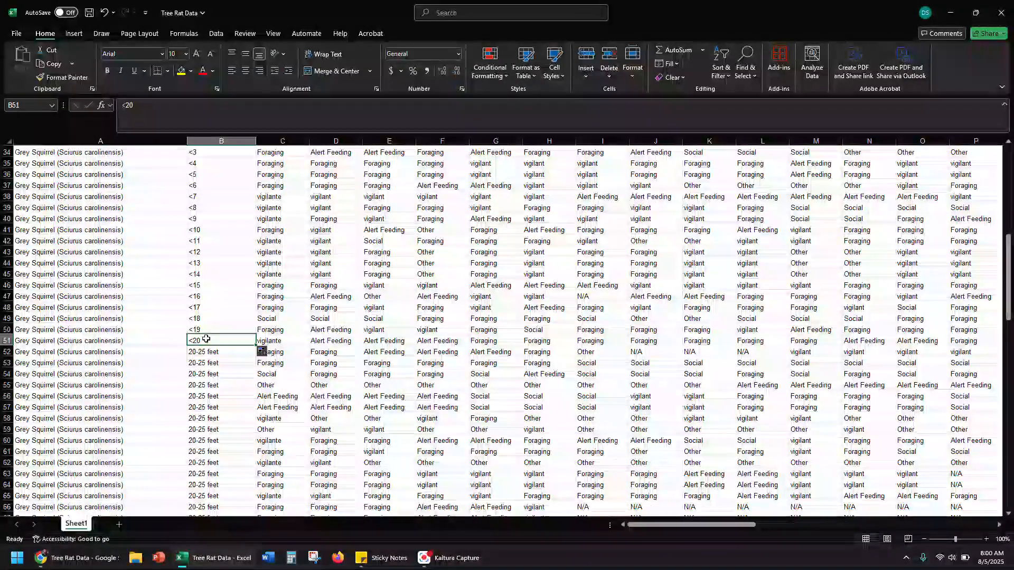
pyautogui.hotkey('ctrl', 'c')
pyautogui.moveTo(210, 341); pyautogui.dragTo(210, 165)
pyautogui.hotkey('ctrl', 'v')
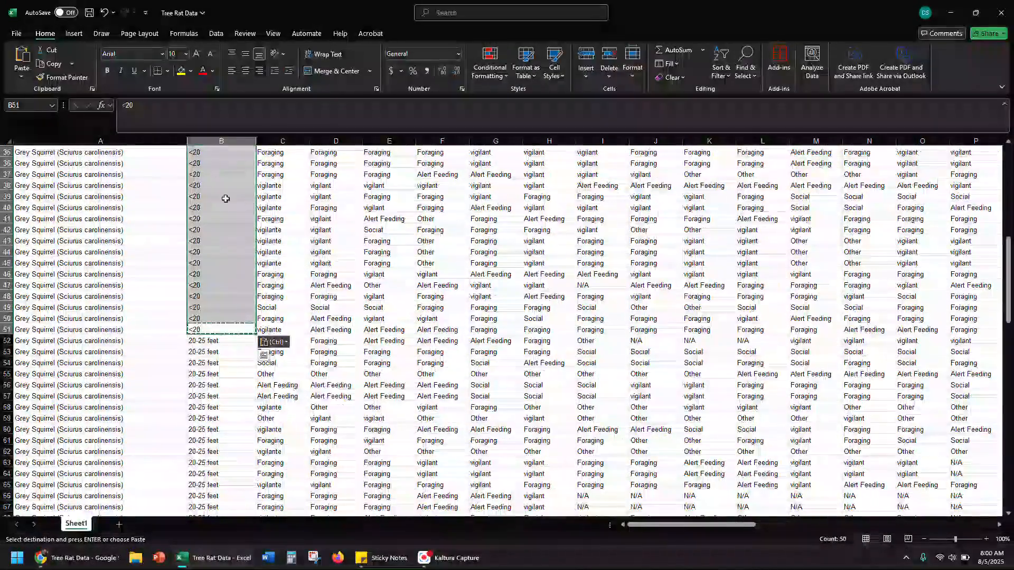
# Paste the copied <20 value over all the 5-10 feet entries in B94:B112
pyautogui.scroll(-17, 207, 296)
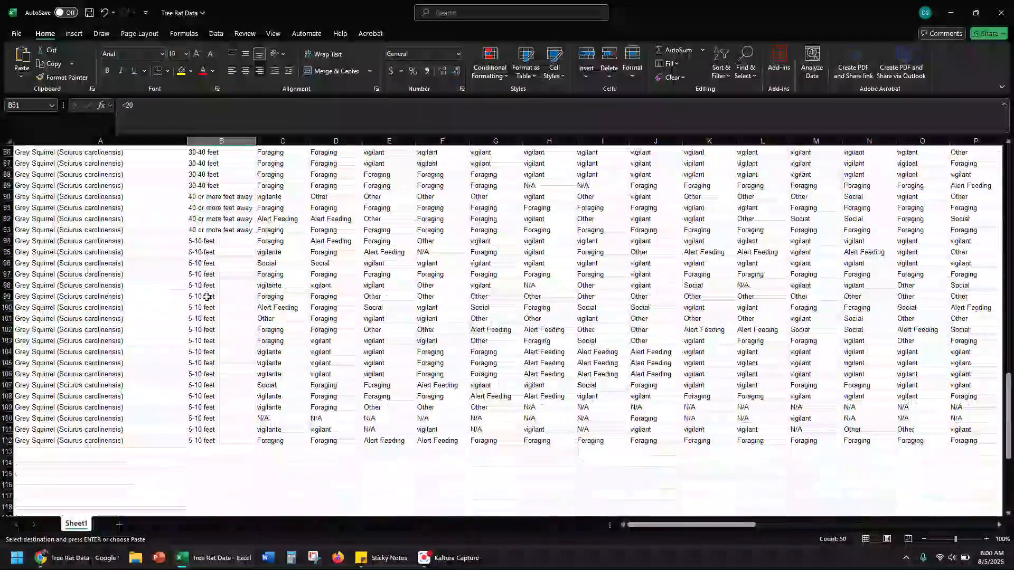
pyautogui.moveTo(202, 240); pyautogui.dragTo(202, 274)
pyautogui.moveTo(224, 431); pyautogui.dragTo(222, 439)
pyautogui.hotkey('ctrl', 'v')
# Replace the last 40 or more feet away entry, cell B93, with >20
pyautogui.scroll(3, 228, 351)
pyautogui.click(211, 327)
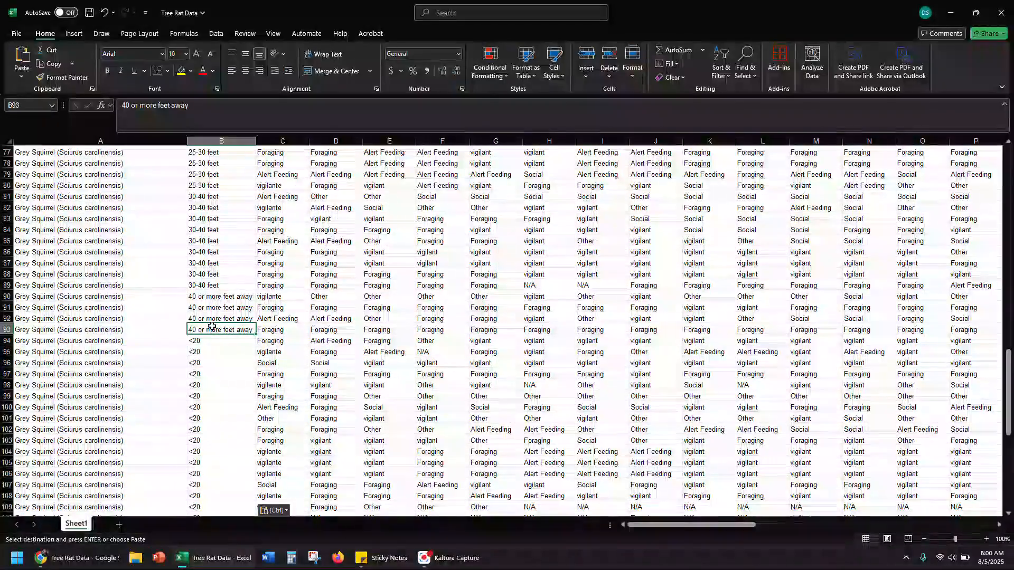
pyautogui.press('BackSpace')
pyautogui.write('>20')
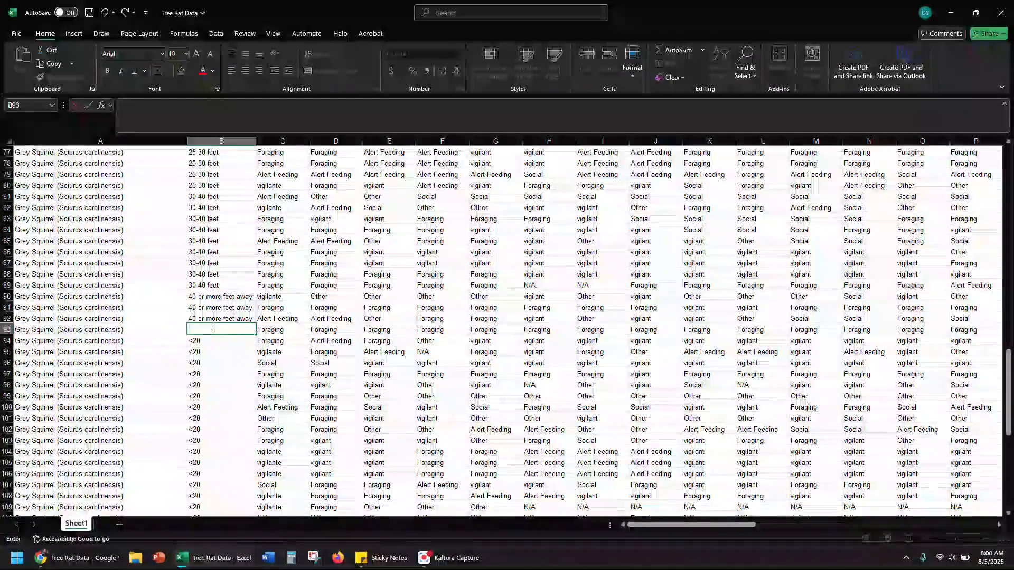
pyautogui.press('Return')
# Copy the >20 value from B93 over the remaining distance entries in B52:B92
pyautogui.click(212, 326)
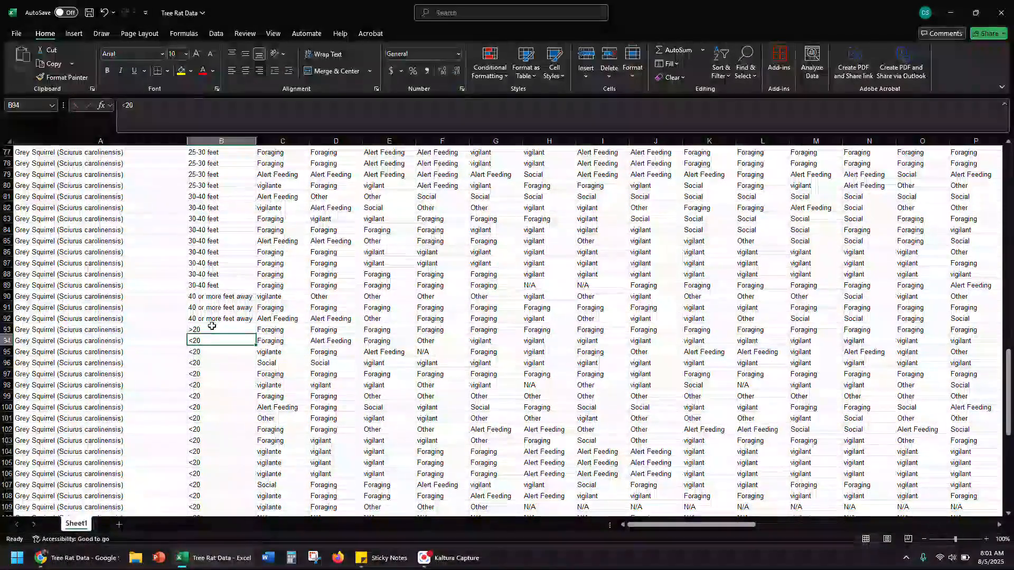
pyautogui.hotkey('ctrl', 'c')
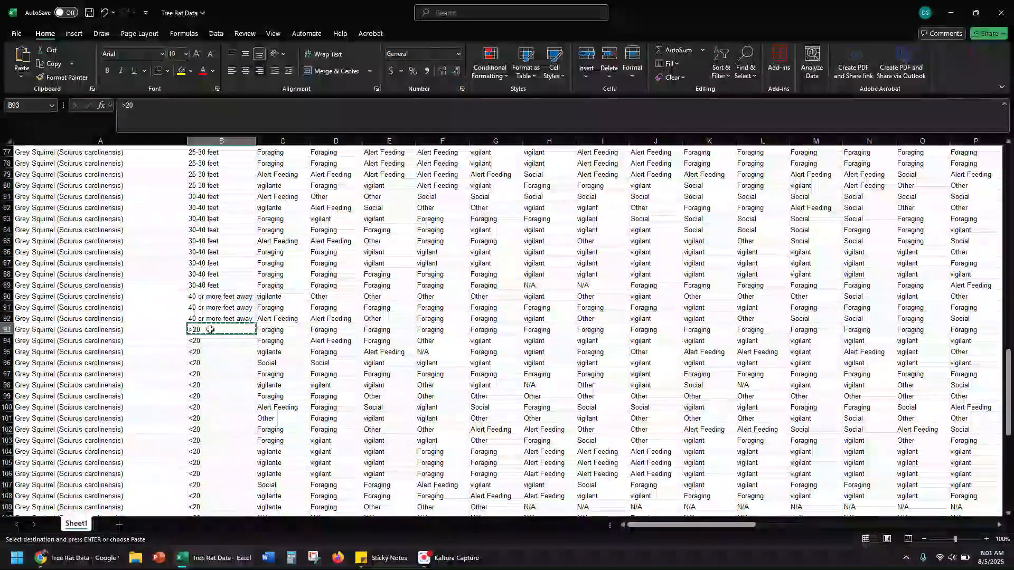
pyautogui.moveTo(232, 319); pyautogui.dragTo(220, 220)
pyautogui.hotkey('ctrl', 'v')
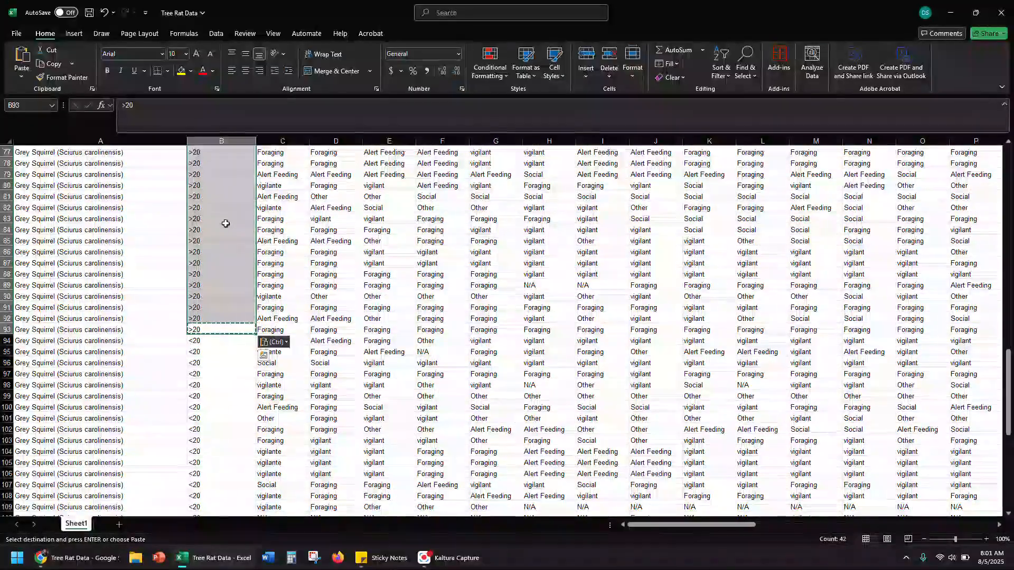
pyautogui.click(222, 274)
# Sort the records A to Z by the Proximity to animal values in B2:B112, expanding the selection
pyautogui.scroll(9, 220, 290)
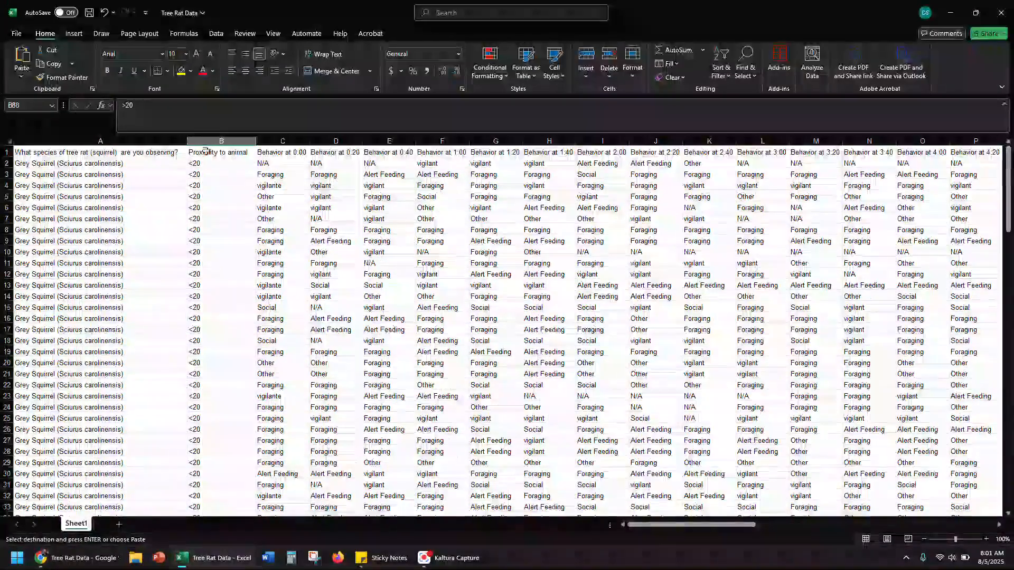
pyautogui.click(214, 160)
pyautogui.hotkey('ctrl', 'Down')
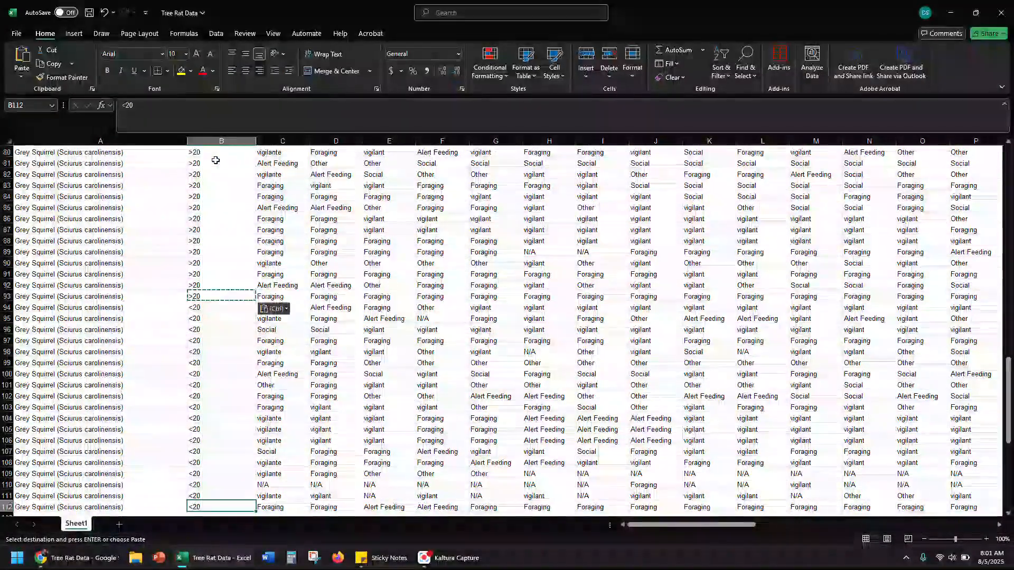
pyautogui.scroll(20, 232, 294)
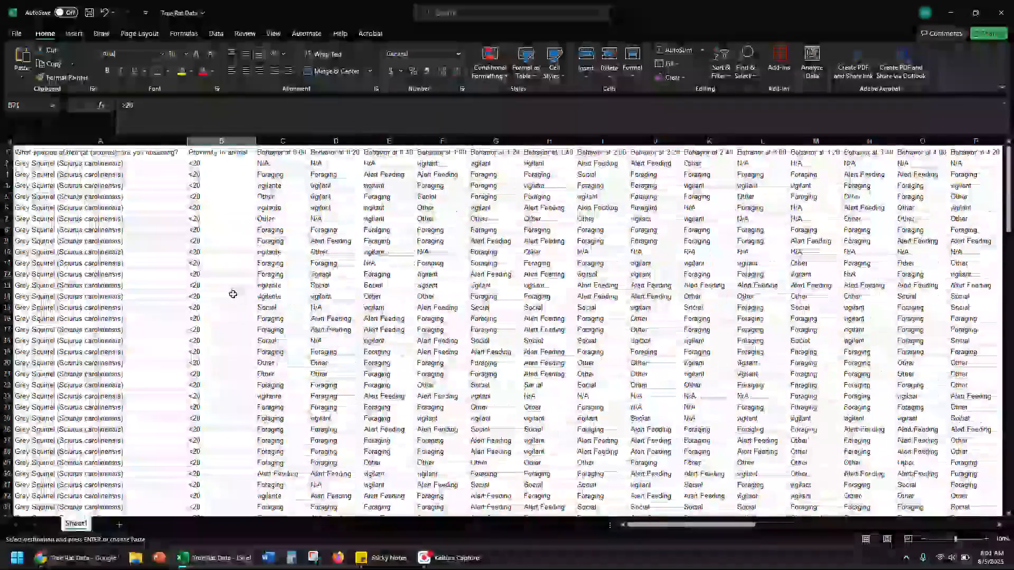
pyautogui.click(217, 163)
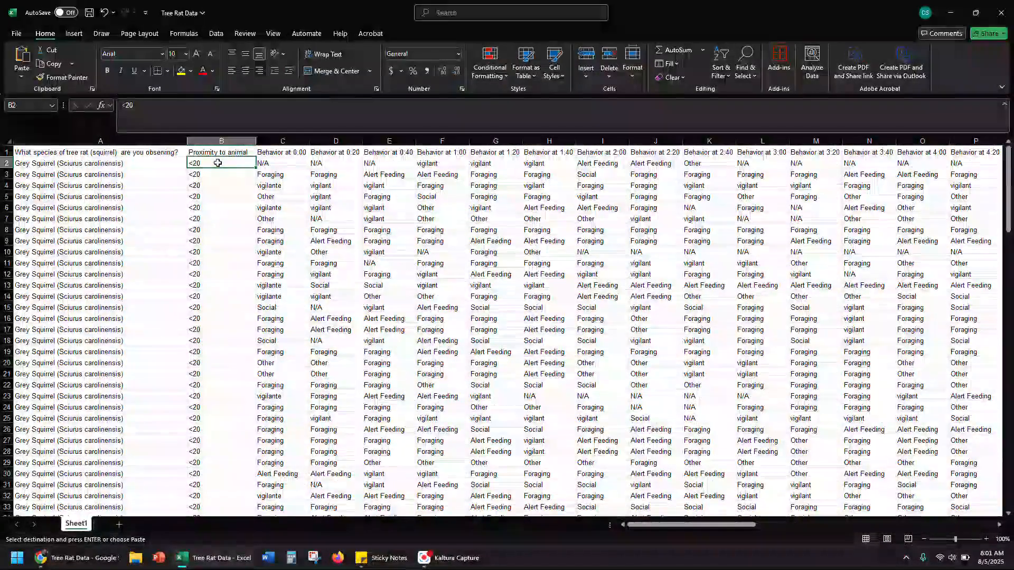
pyautogui.hotkey('ctrl', 'Up')
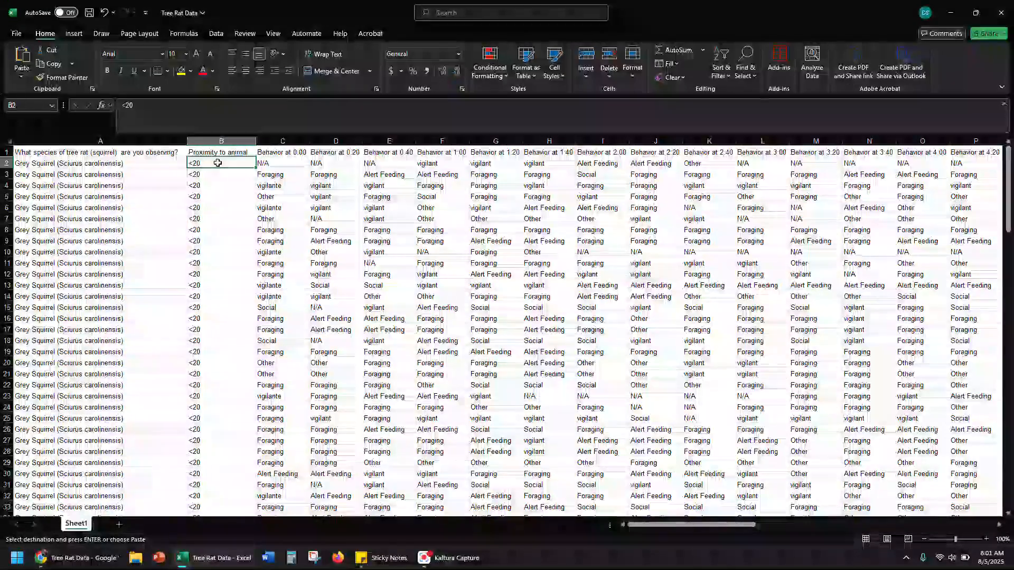
pyautogui.click(721, 68)
pyautogui.click(741, 94)
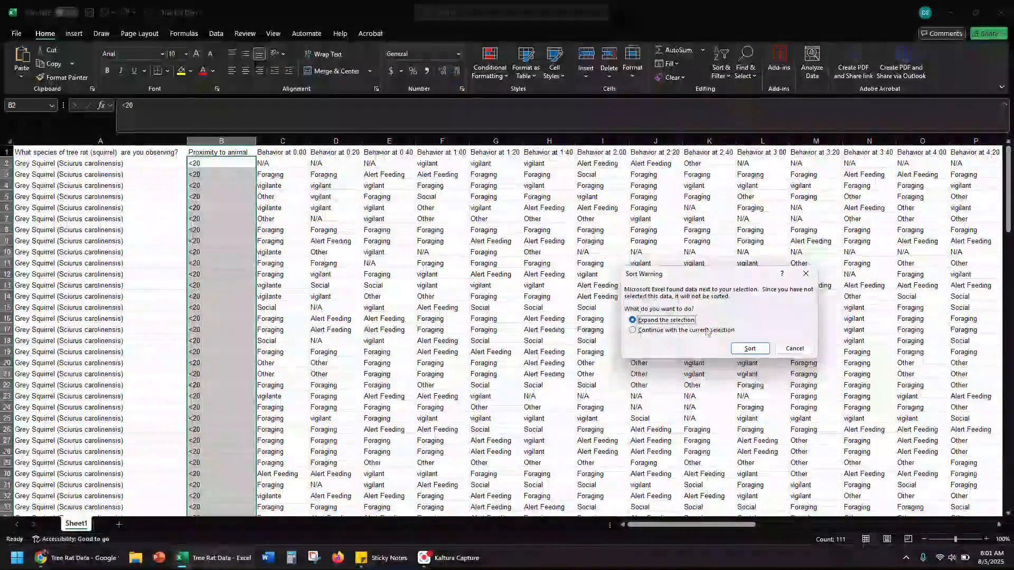
pyautogui.click(750, 349)
# Find the first >20 entry in the sorted Proximity to animal column, B71, and change it to 20 or greater
pyautogui.click(231, 197)
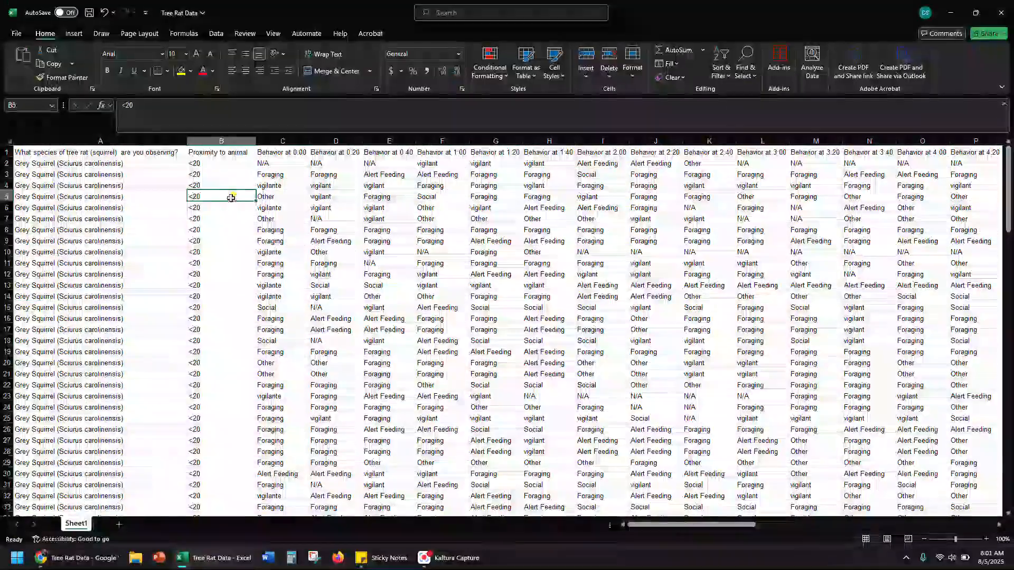
pyautogui.scroll(-4, 221, 255)
pyautogui.scroll(2, 218, 299)
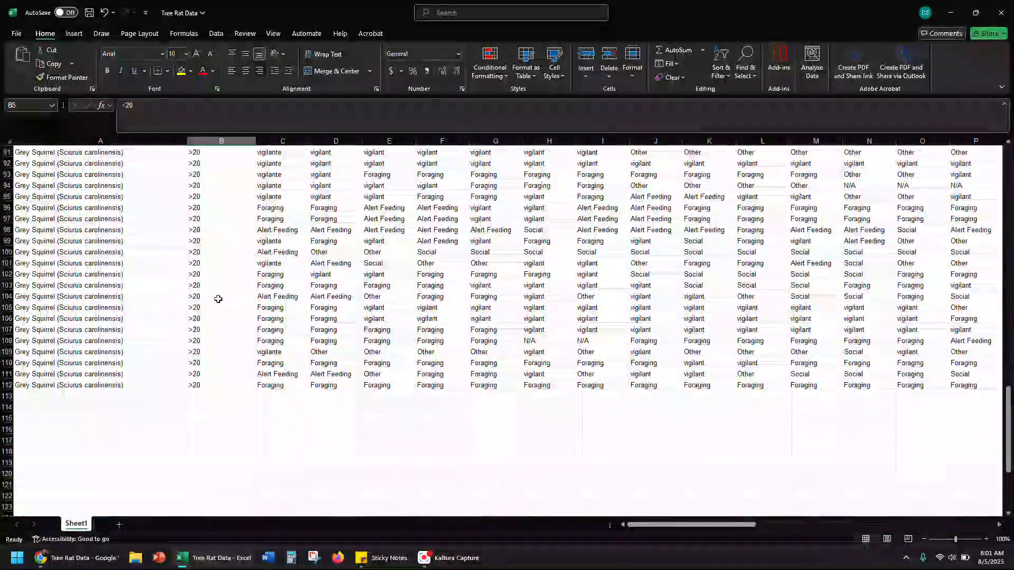
pyautogui.scroll(-3, 217, 298)
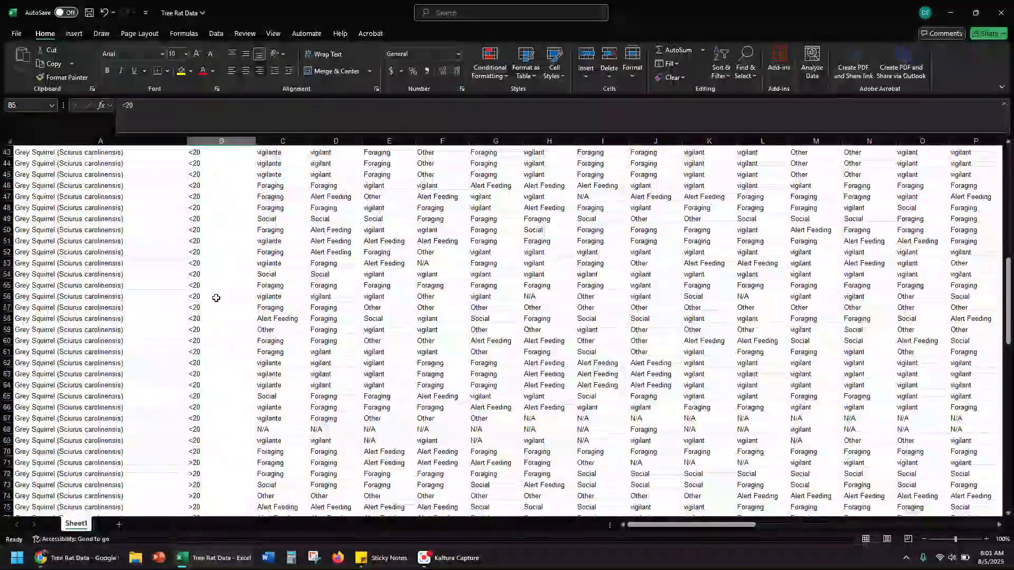
pyautogui.scroll(-1, 219, 313)
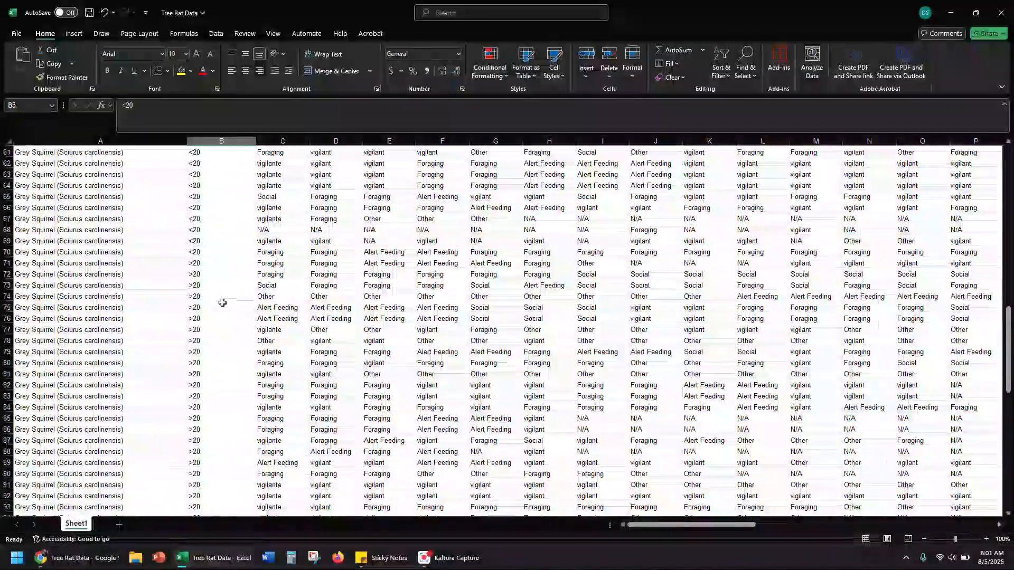
pyautogui.click(208, 262)
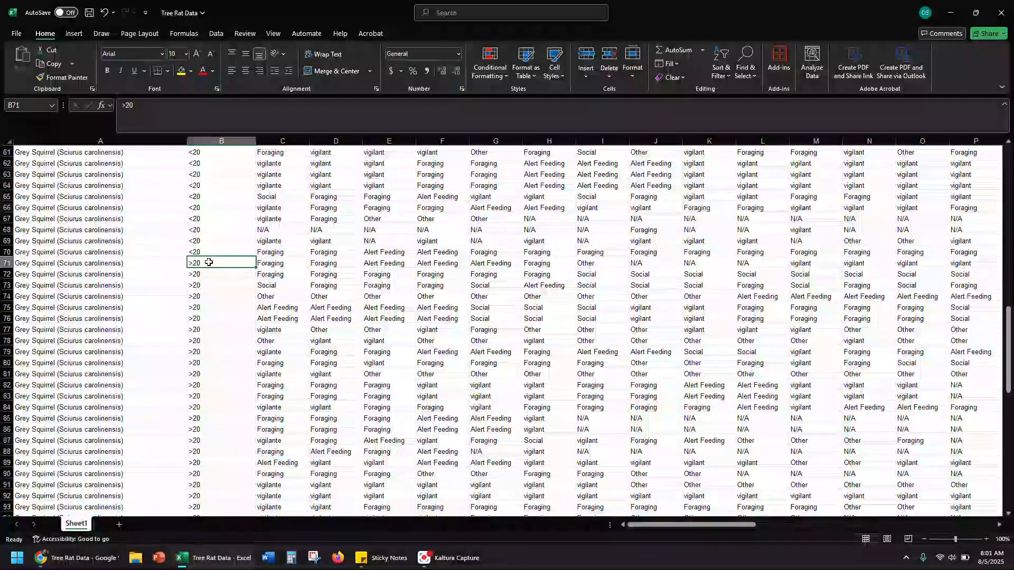
pyautogui.write('20 or greater')
pyautogui.press('Return')
# Copy the 20 or greater label from B71 over the remaining >20 entries in B72:B112
pyautogui.hotkey('ctrl', 'c')
pyautogui.moveTo(210, 274); pyautogui.dragTo(208, 496)
pyautogui.hotkey('ctrl', 'v')
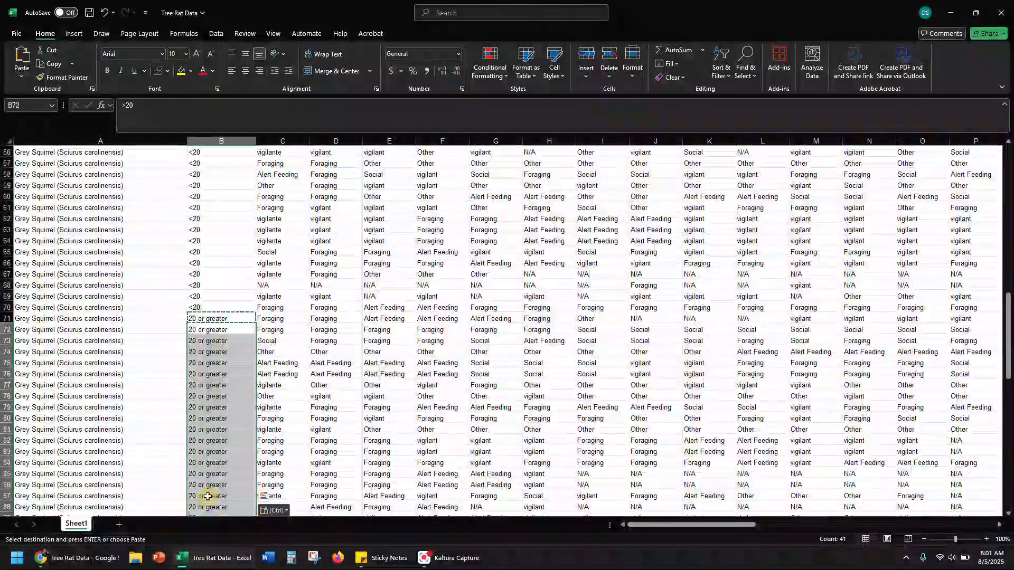
pyautogui.click(212, 419)
# Replace all n/a entries in the sheet with blanks using Find and Replace
pyautogui.scroll(18, 214, 317)
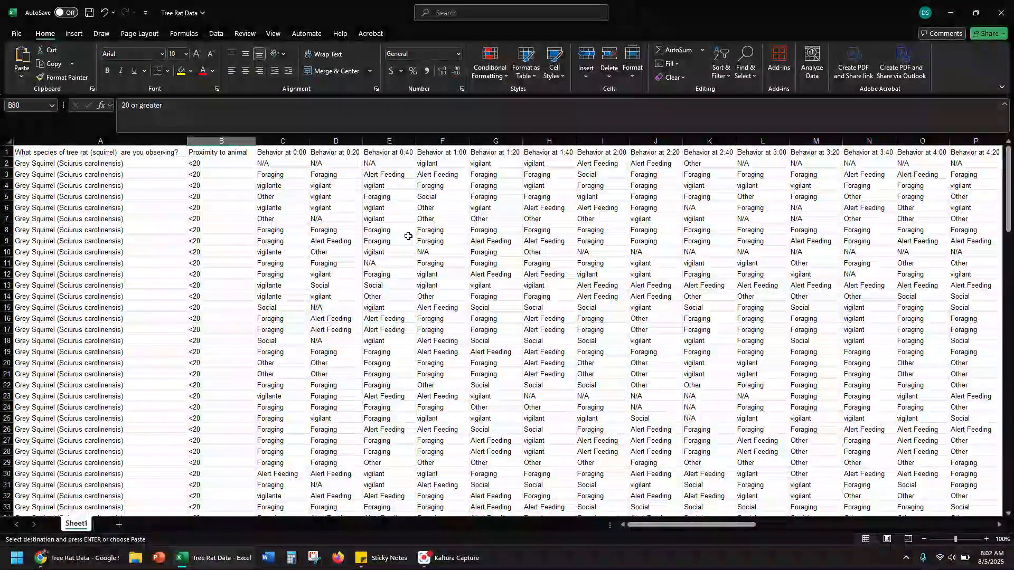
pyautogui.scroll(-20, 410, 321)
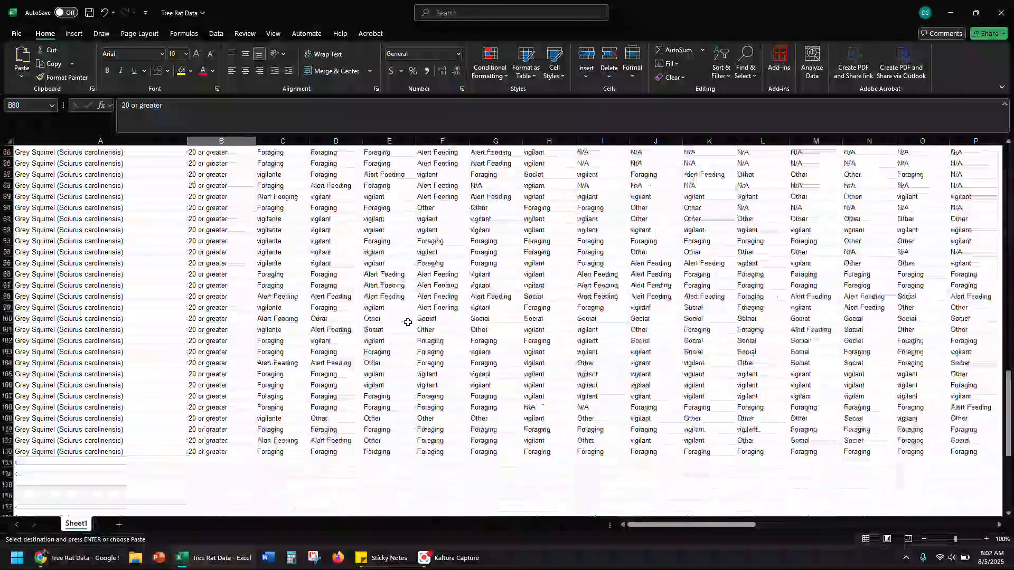
pyautogui.scroll(20, 404, 319)
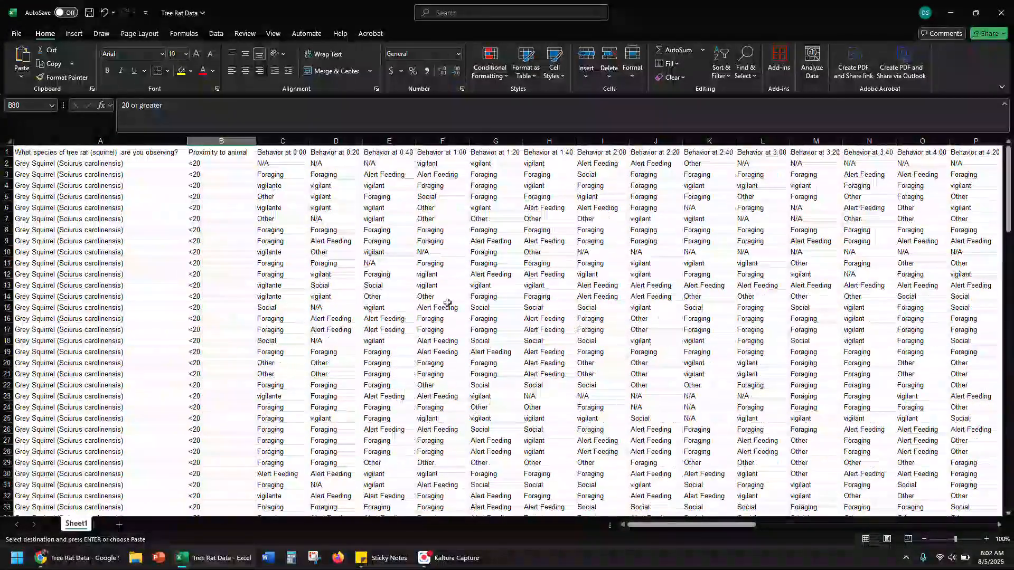
pyautogui.click(749, 77)
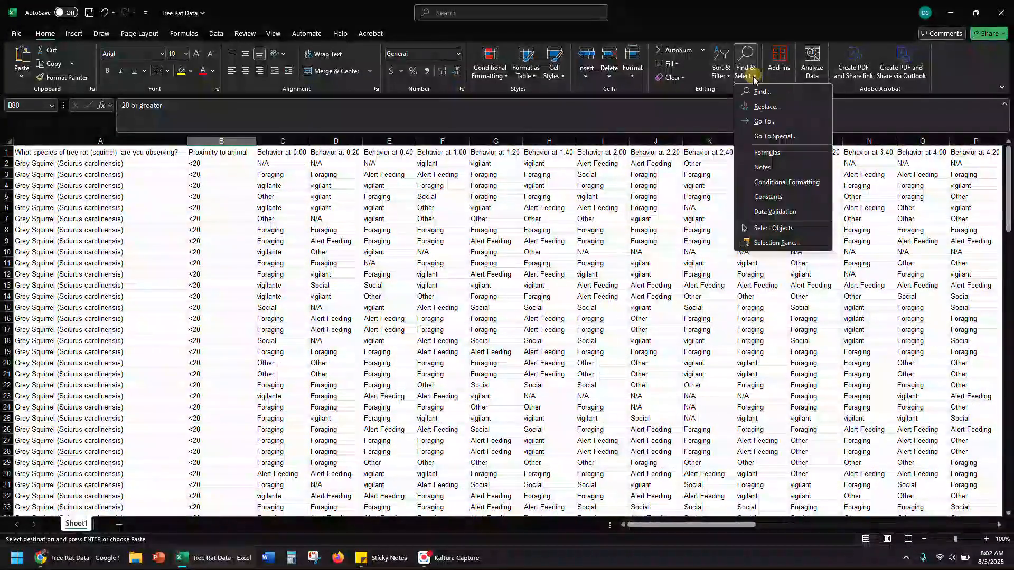
pyautogui.click(765, 107)
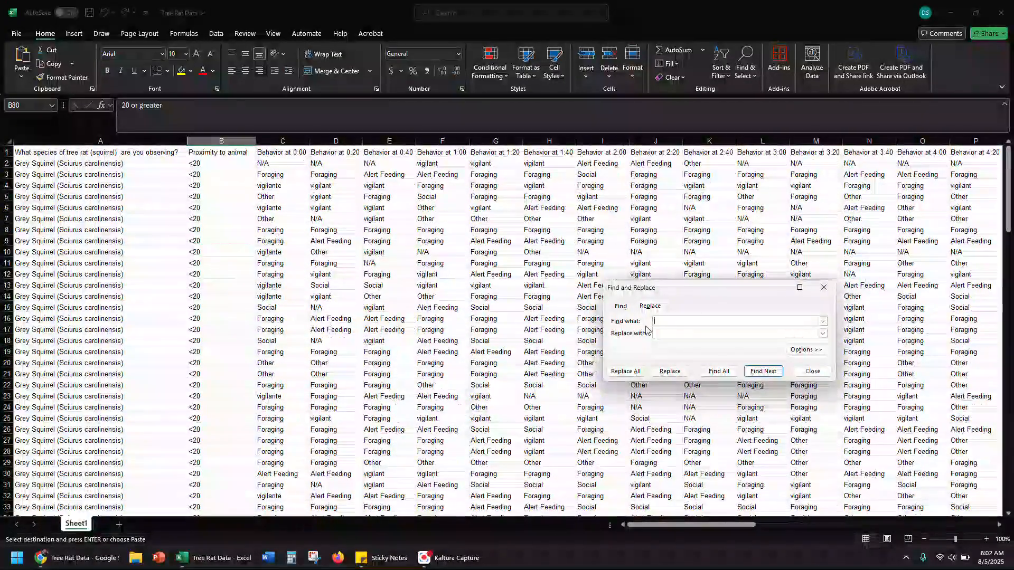
pyautogui.write('n/a')
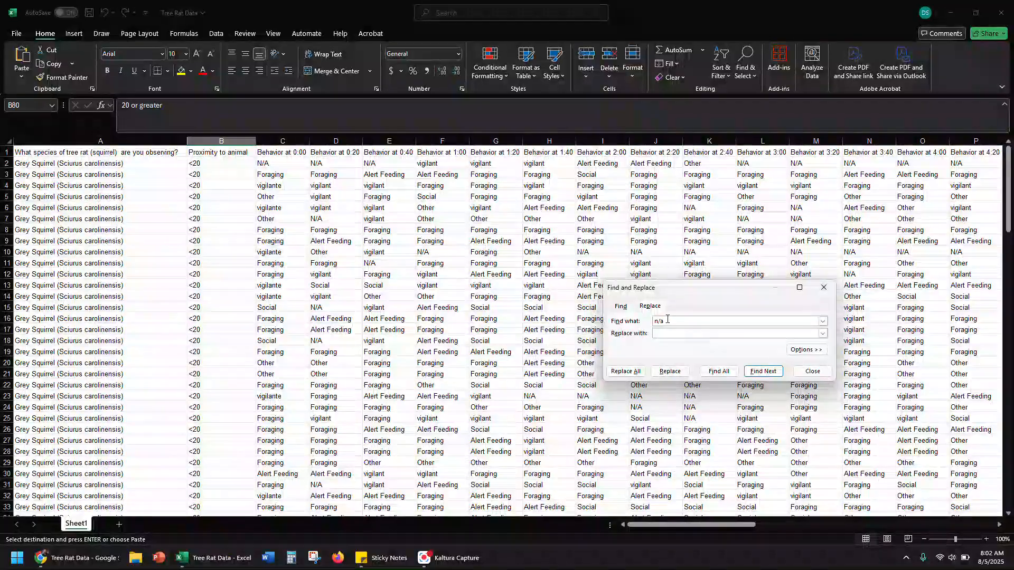
pyautogui.click(625, 372)
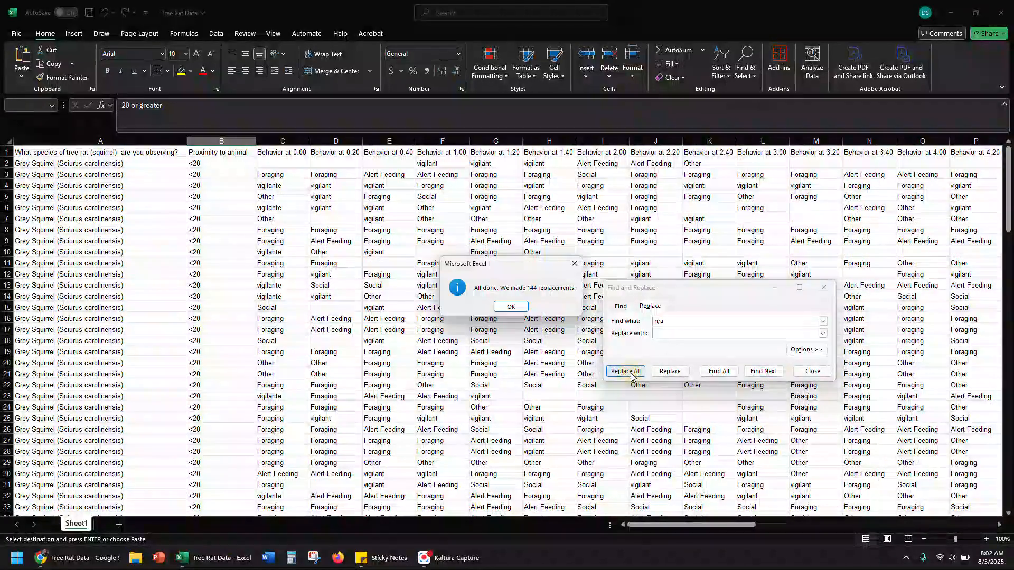
pyautogui.click(509, 304)
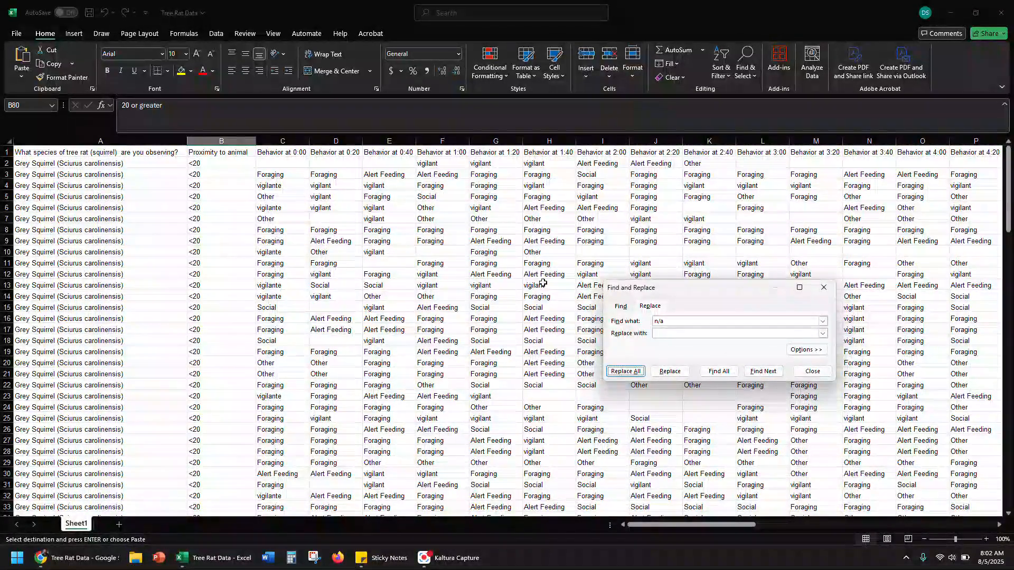
# Replace all alert feeding entries in the sheet with blanks
pyautogui.moveTo(675, 320); pyautogui.dragTo(640, 322)
pyautogui.write('alert feeding')
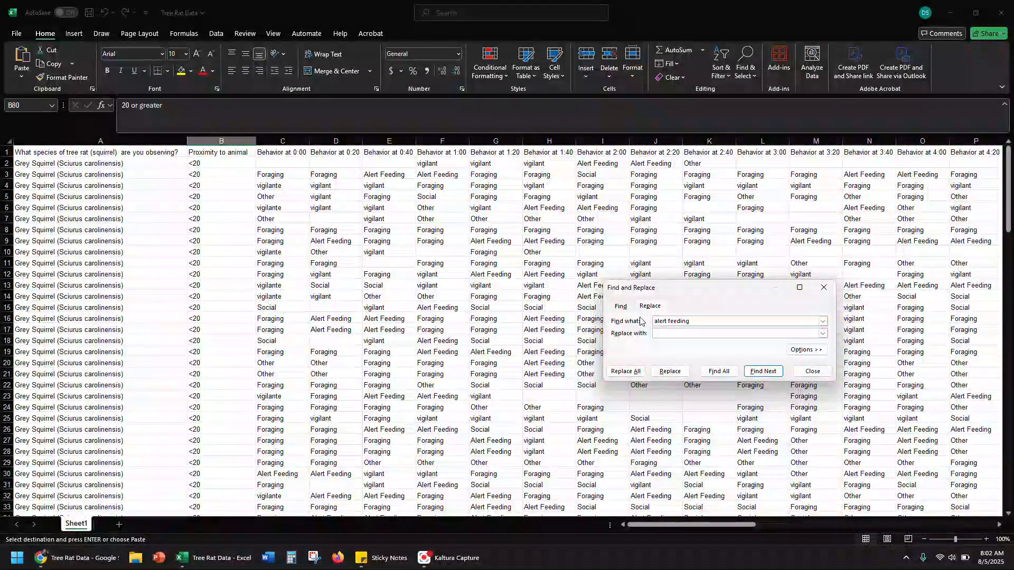
pyautogui.click(625, 371)
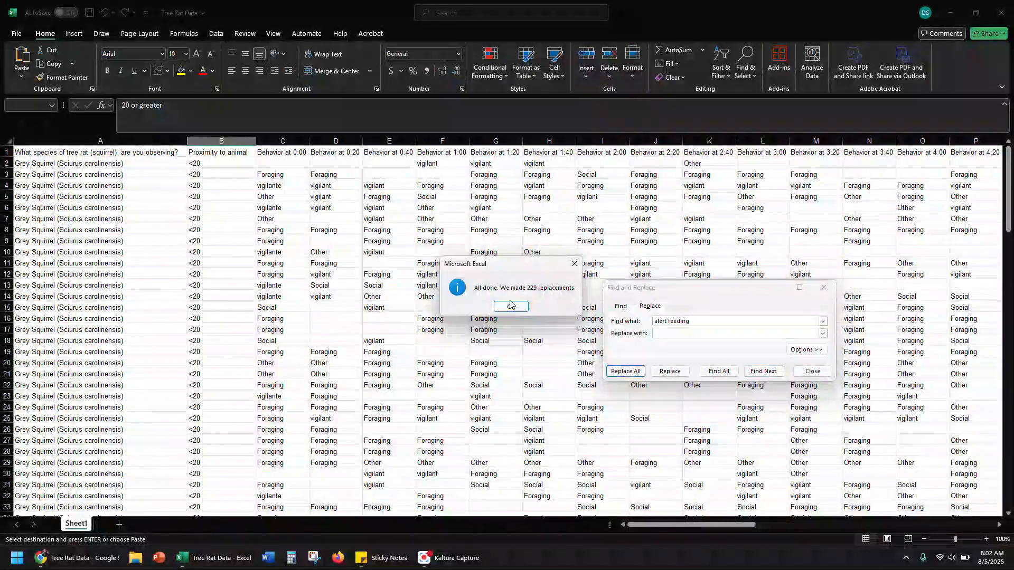
pyautogui.click(510, 305)
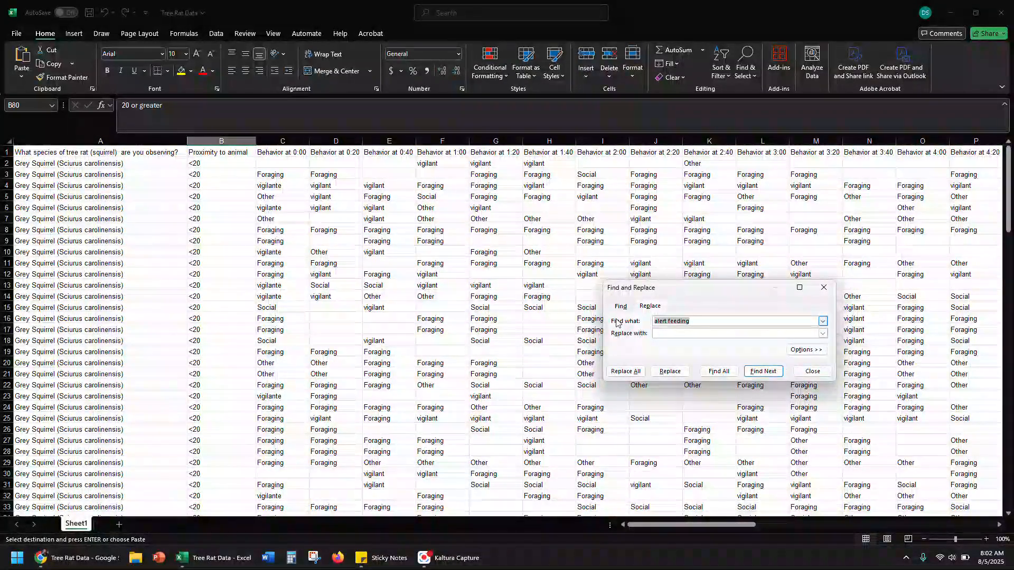
# Replace all other entries in the behavior columns with blanks
pyautogui.write('other')
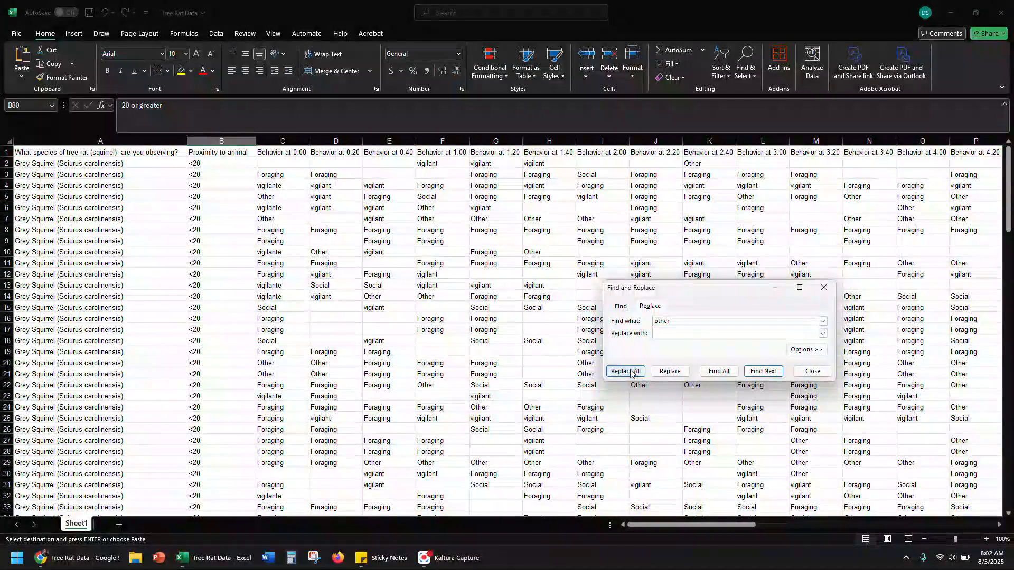
pyautogui.click(625, 371)
pyautogui.click(510, 306)
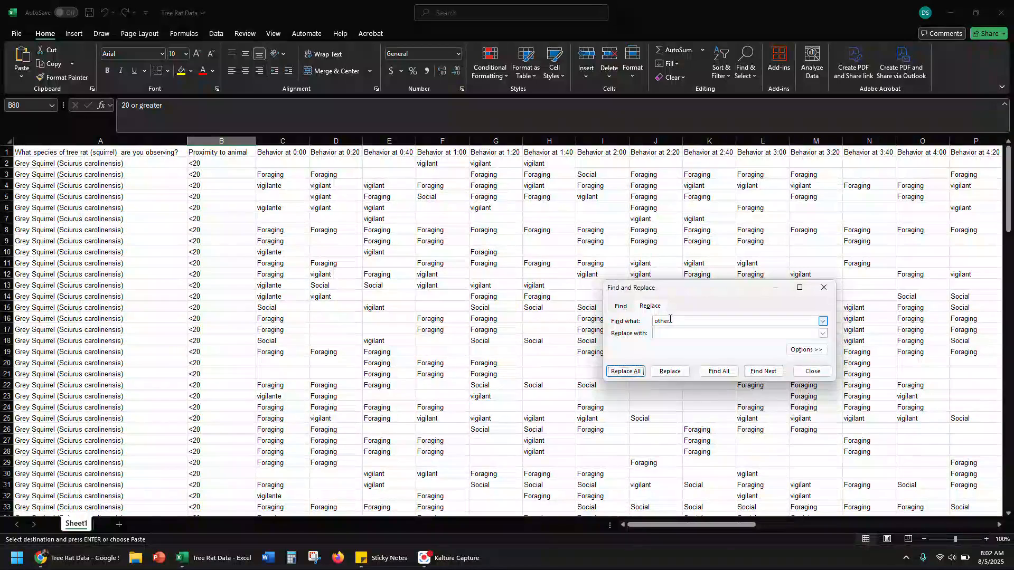
# Replace all foraging entries with blanks and close Find and Replace
pyautogui.write('foraging')
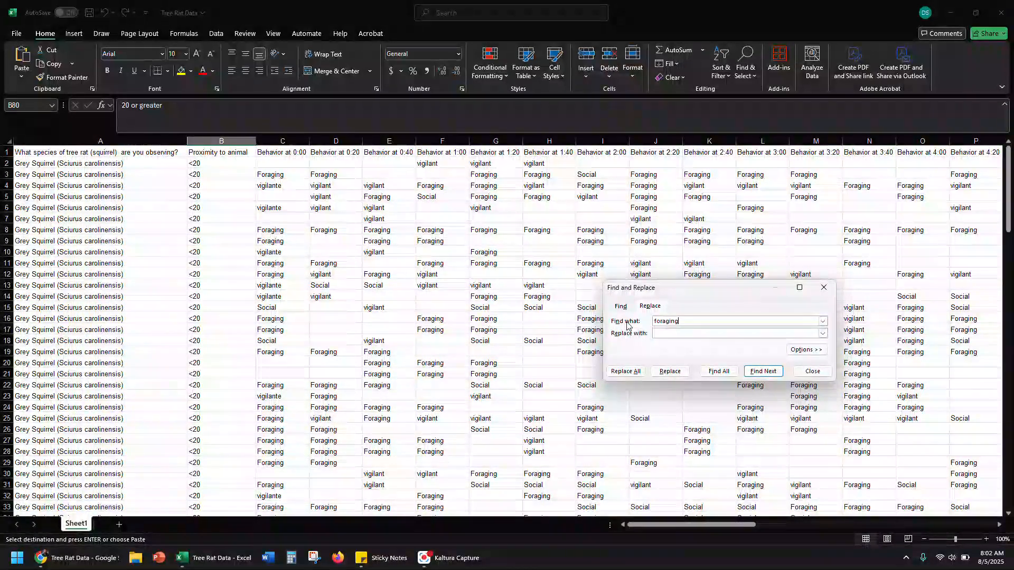
pyautogui.click(625, 371)
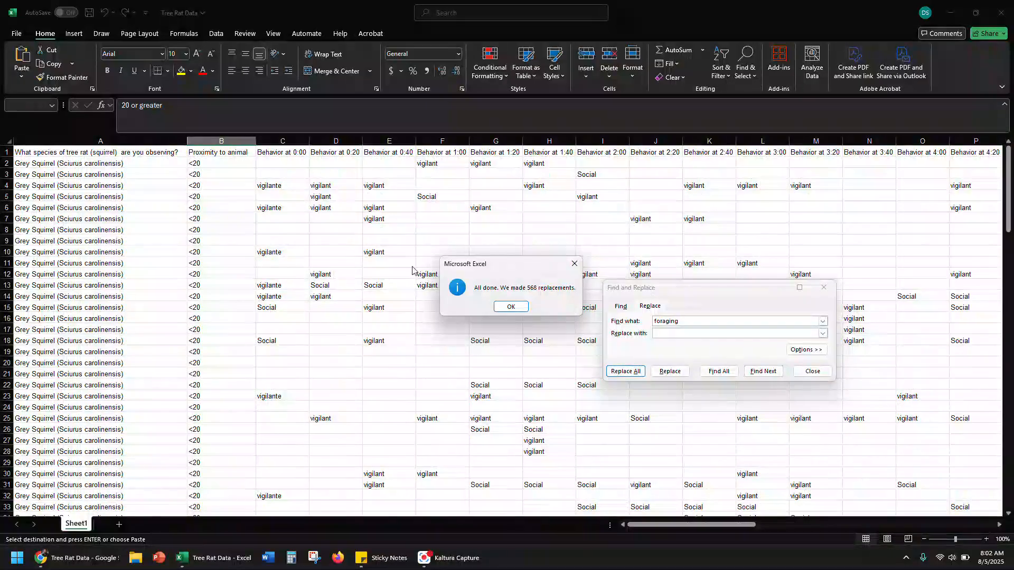
pyautogui.click(505, 307)
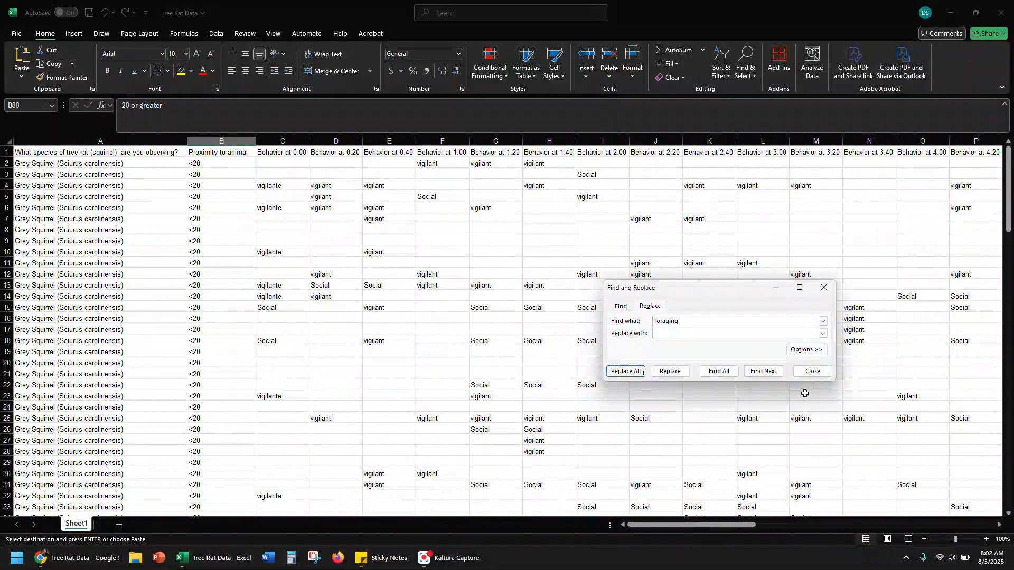
pyautogui.click(813, 372)
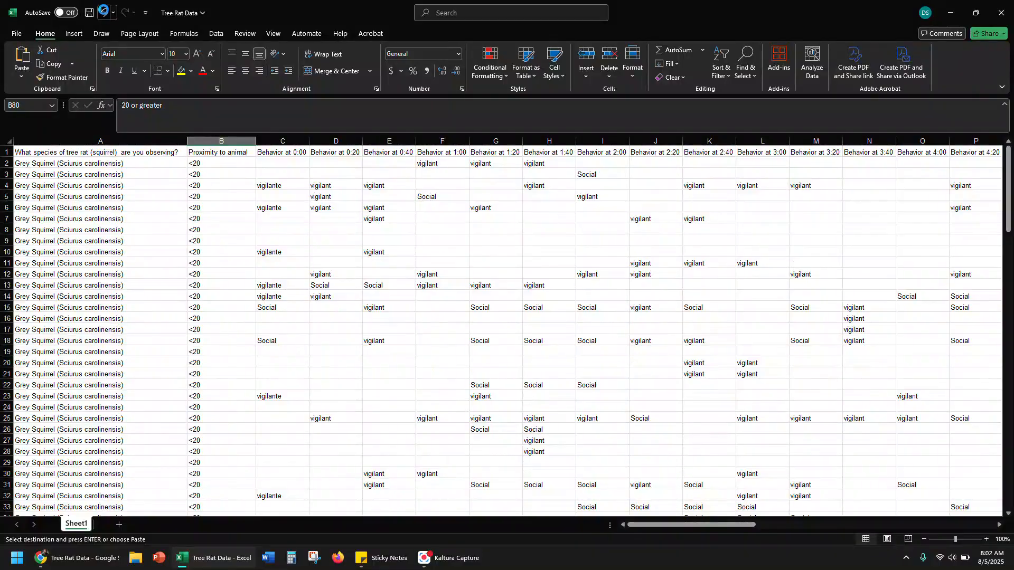
# Undo the blank replacements for foraging, other, alert feeding and n/a, and check the restored rows
pyautogui.click(104, 13)
pyautogui.scroll(14, 317, 256)
pyautogui.scroll(-11, 277, 226)
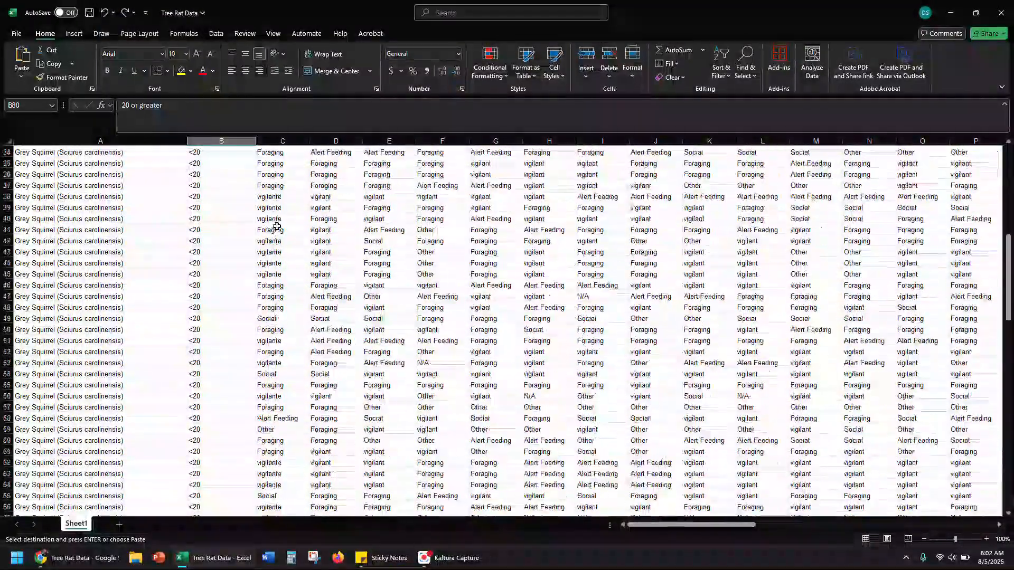
pyautogui.scroll(11, 276, 226)
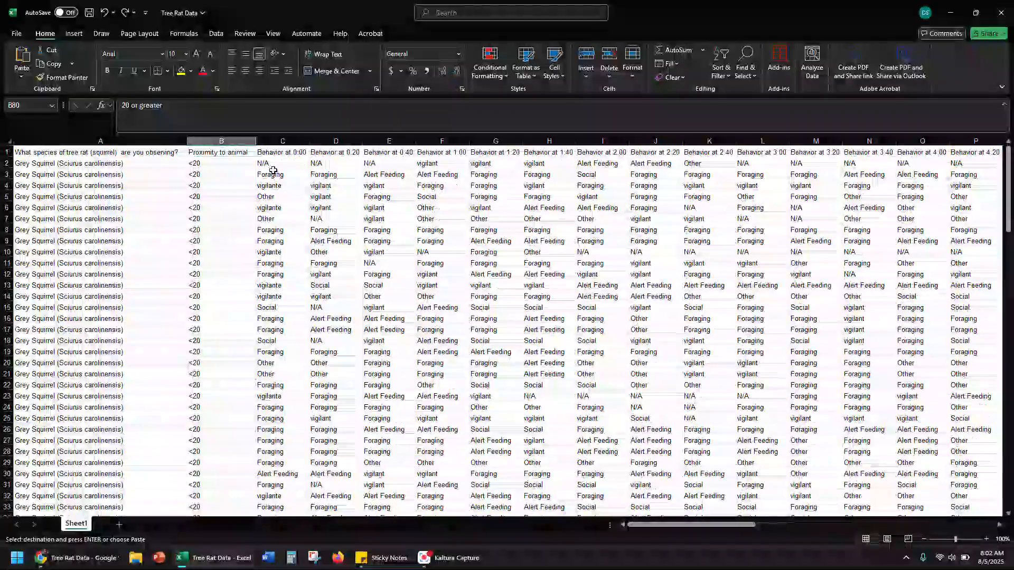
# Replace all n/a entries in the sheet with 0 using Find and Replace
pyautogui.click(273, 165)
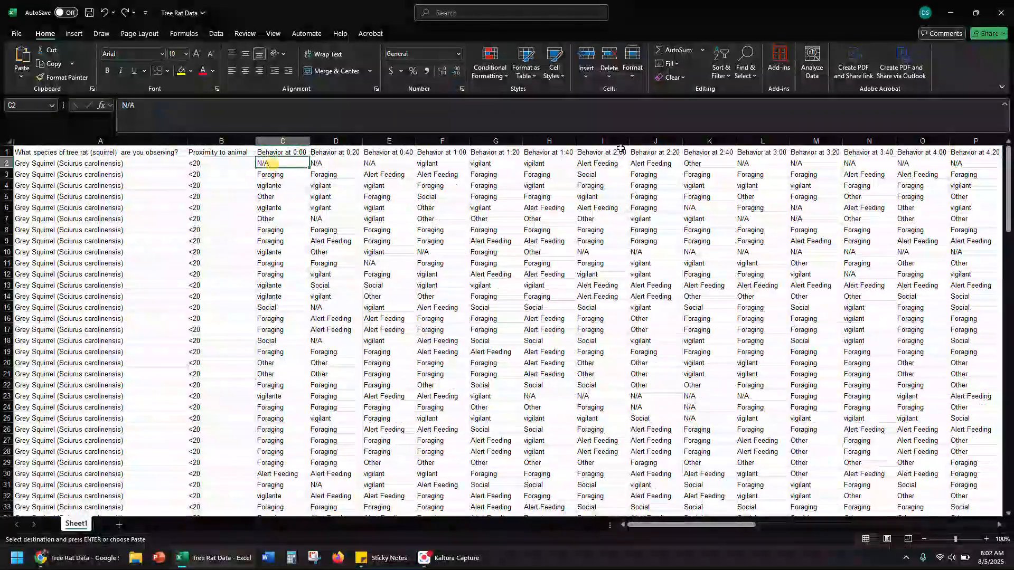
pyautogui.click(743, 75)
pyautogui.click(762, 110)
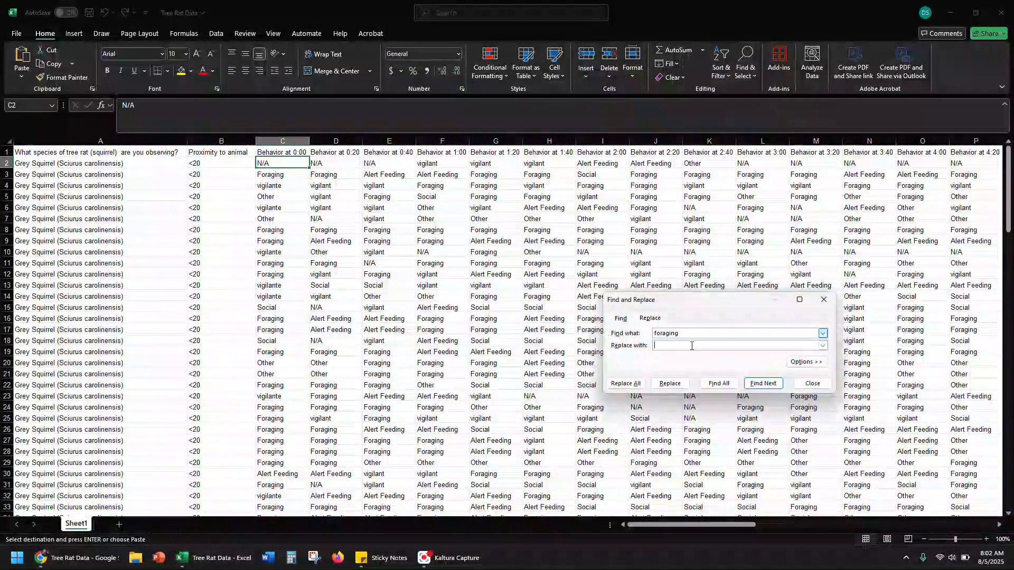
pyautogui.moveTo(688, 333); pyautogui.dragTo(627, 334)
pyautogui.write('n/a0')
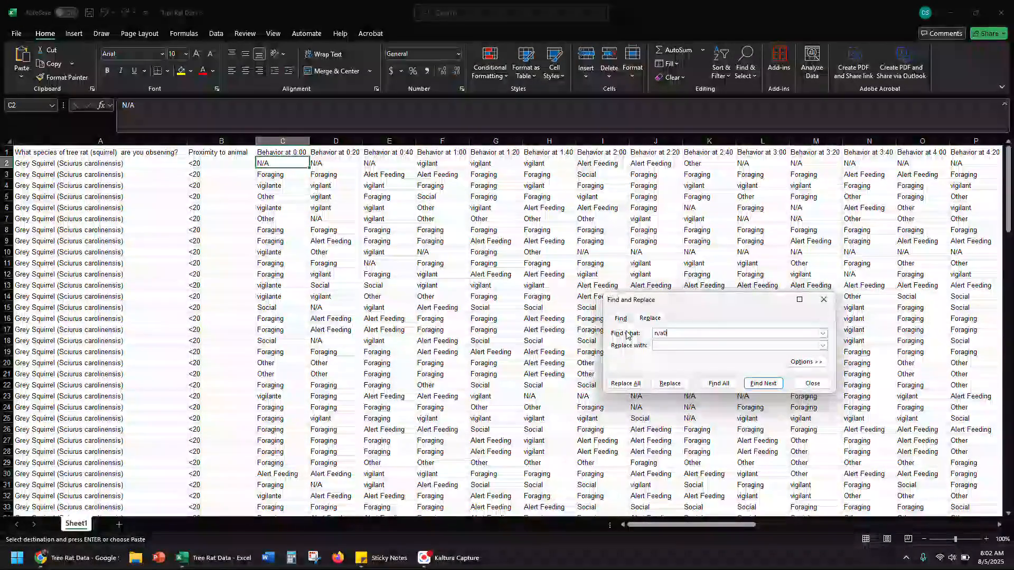
pyautogui.press('BackSpace')
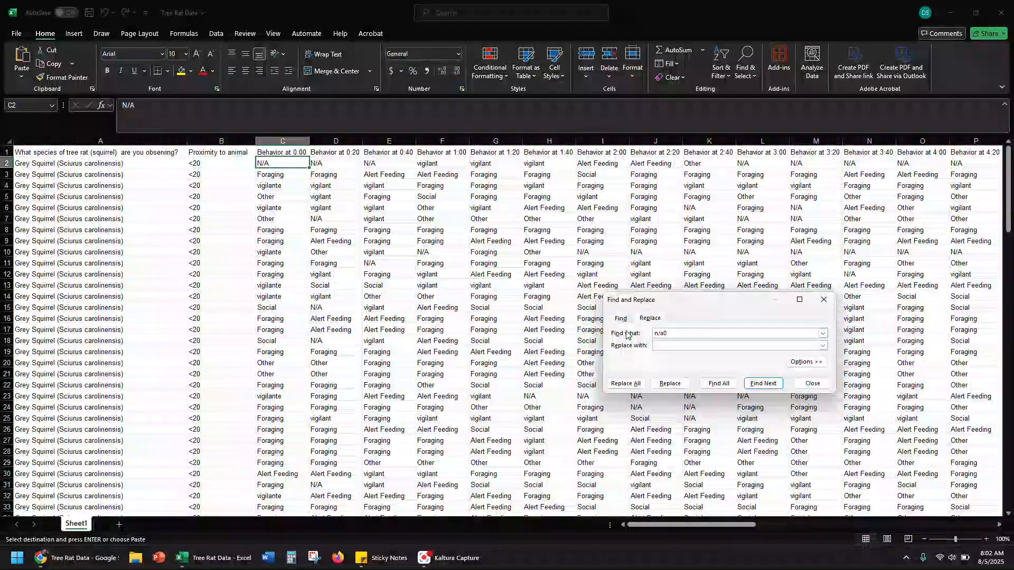
pyautogui.press('Tab')
pyautogui.write('0')
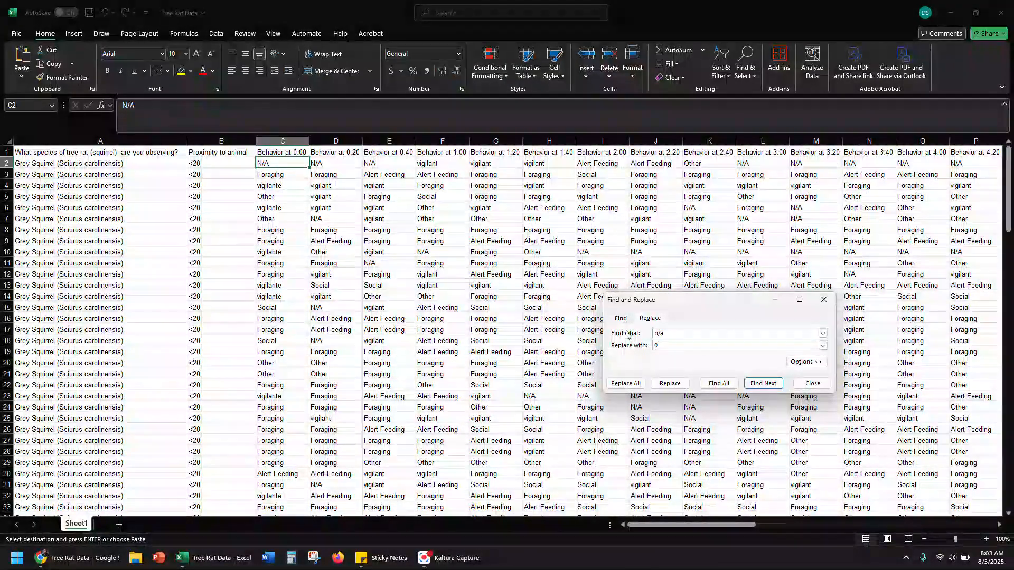
pyautogui.click(626, 383)
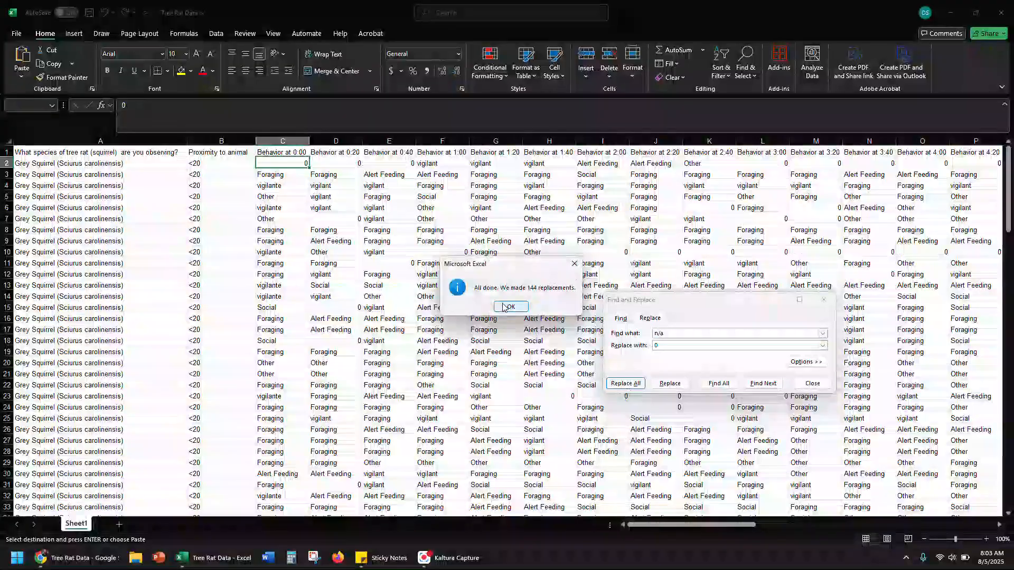
pyautogui.press('Return')
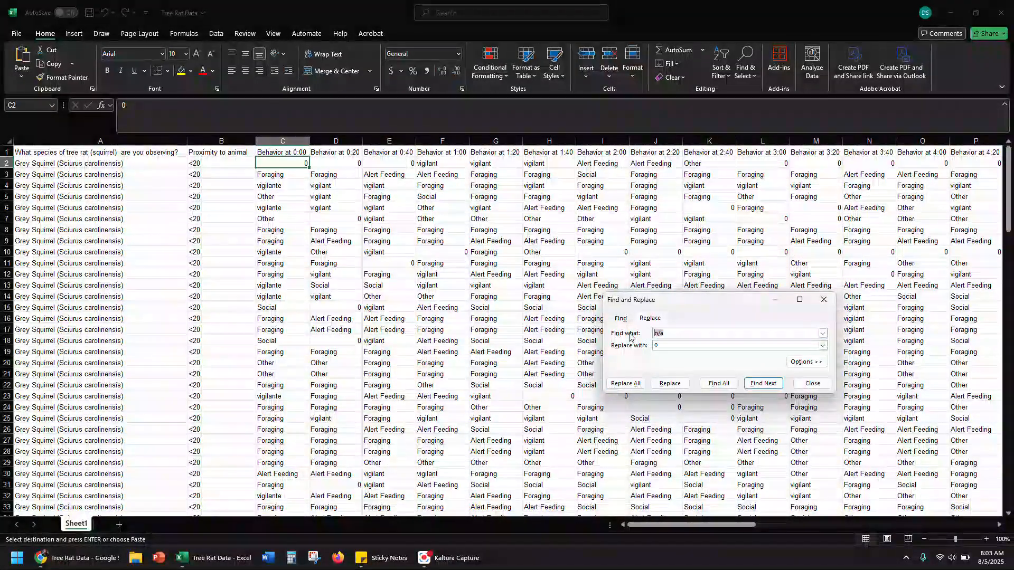
# Replace all alert feeding entries in the sheet with 0
pyautogui.write('al')
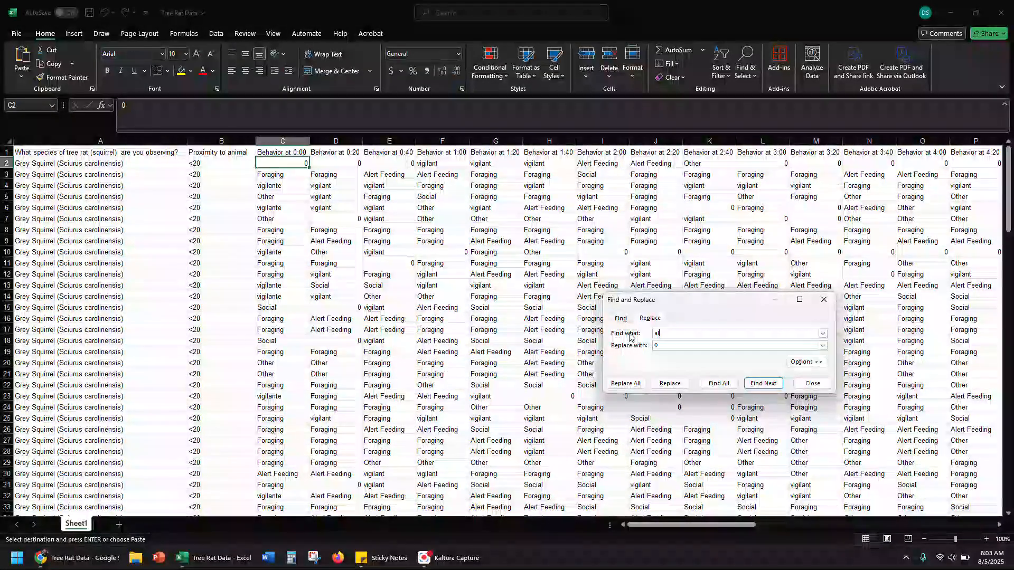
pyautogui.write('ert feeding')
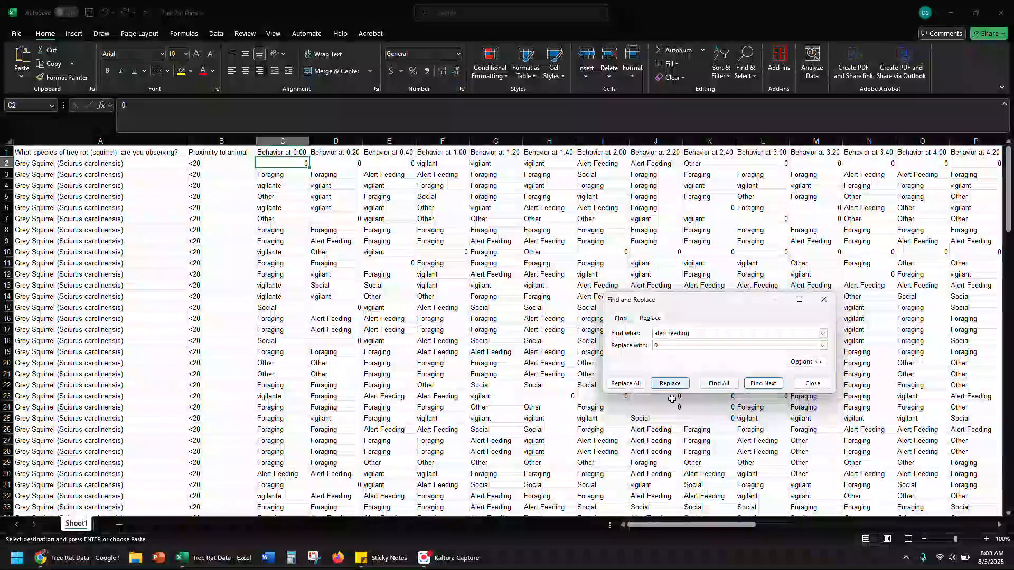
pyautogui.click(626, 384)
pyautogui.press('Return')
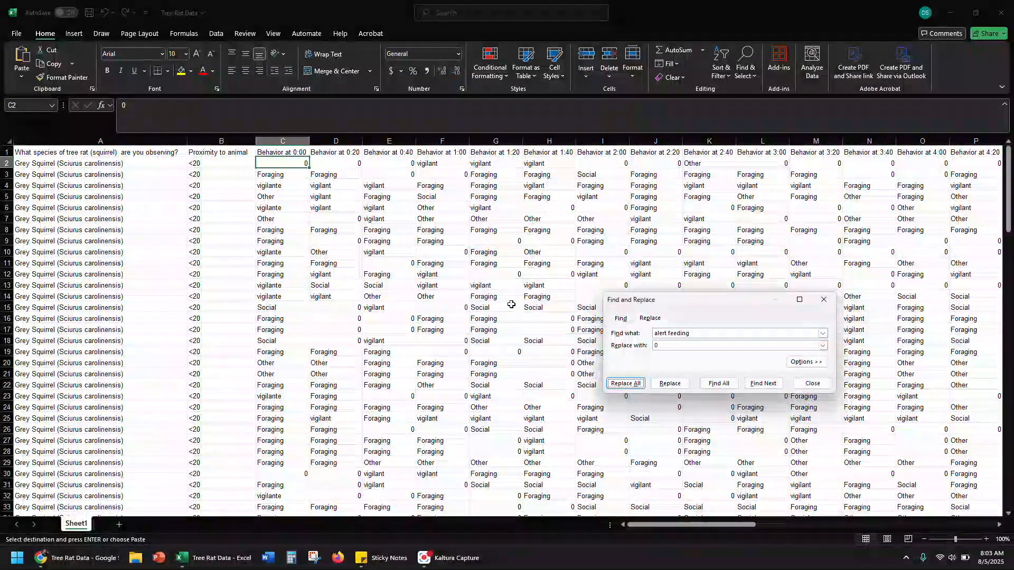
# Replace all other entries in the behavior columns with 0
pyautogui.click(700, 335)
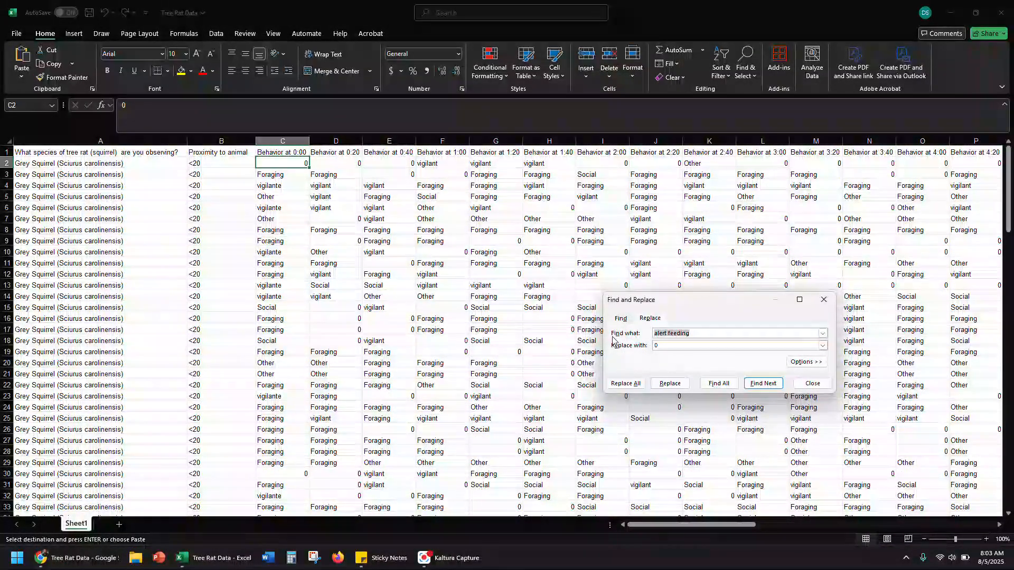
pyautogui.write('other')
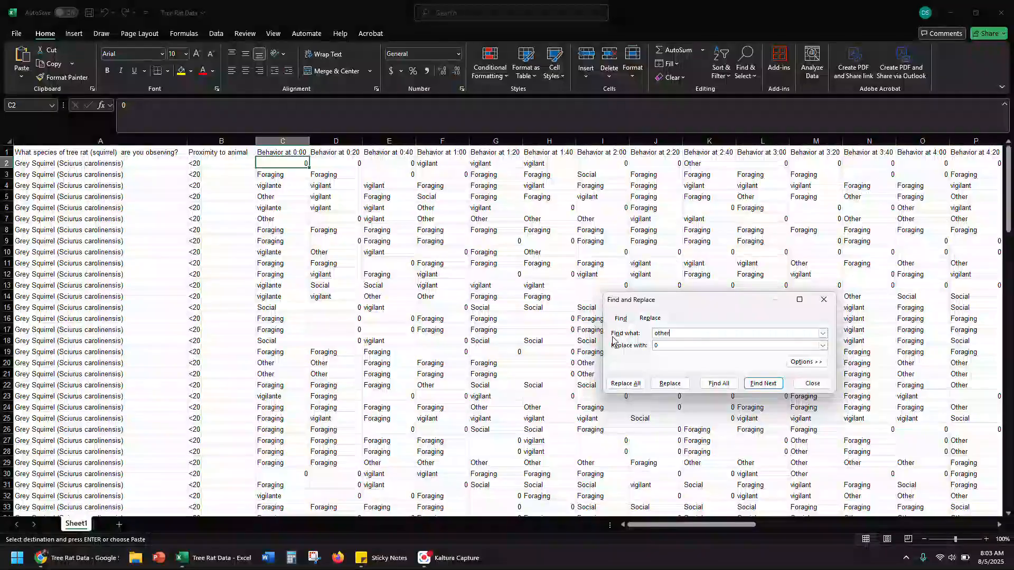
pyautogui.click(621, 383)
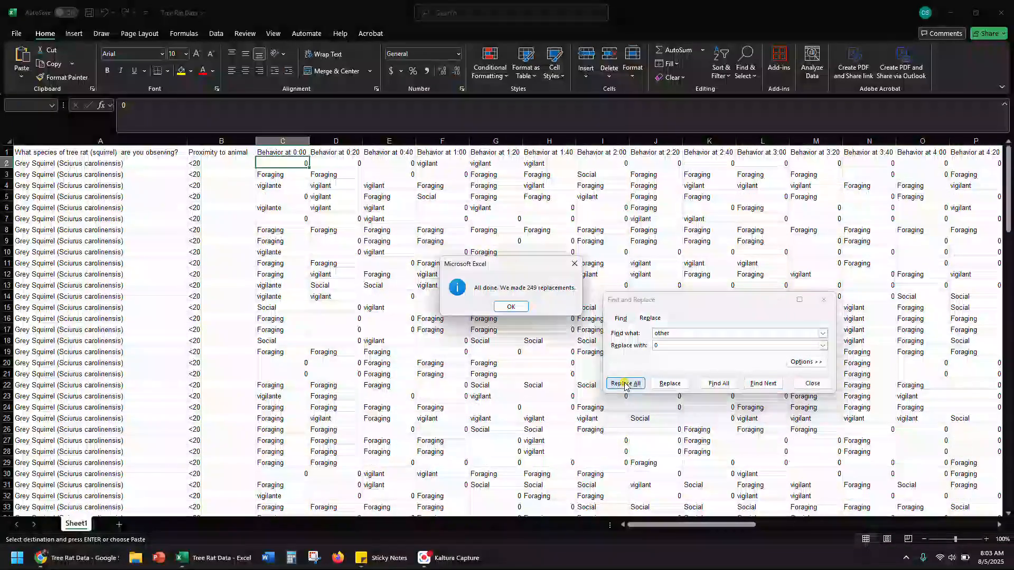
pyautogui.click(516, 311)
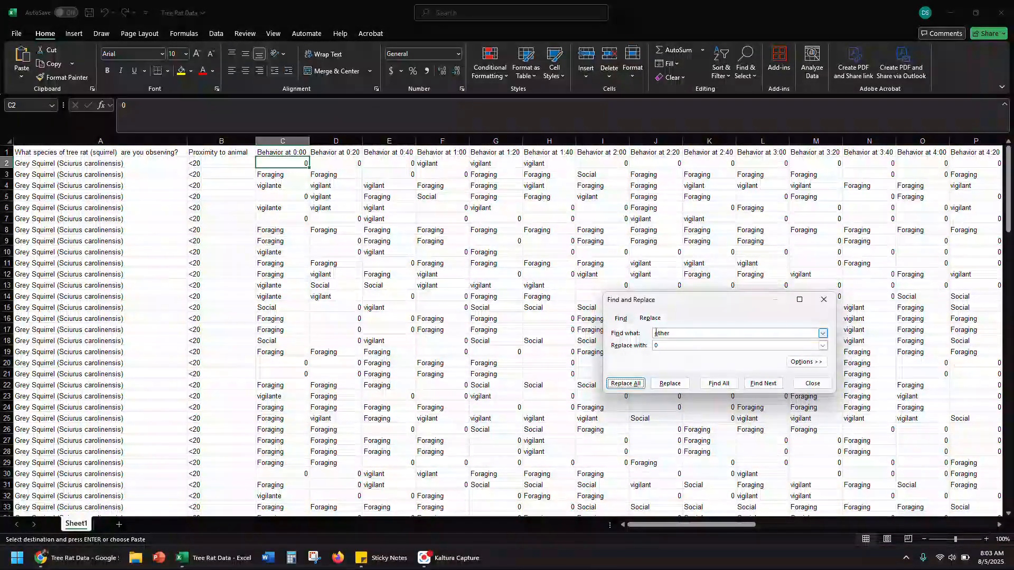
# Replace all foraging entries in the behavior columns with 0
pyautogui.doubleClick(675, 333)
pyautogui.write('foraging')
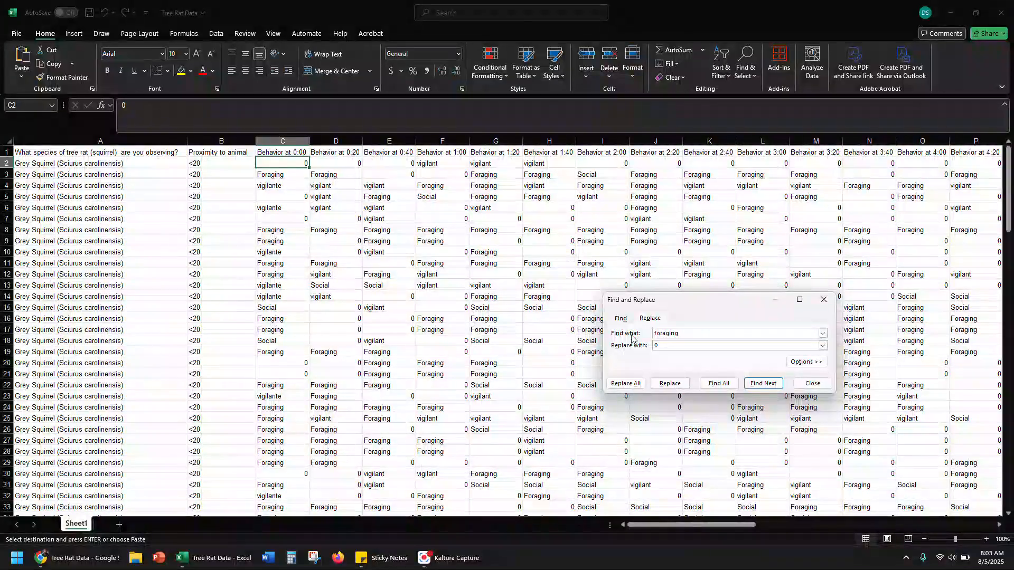
pyautogui.click(626, 384)
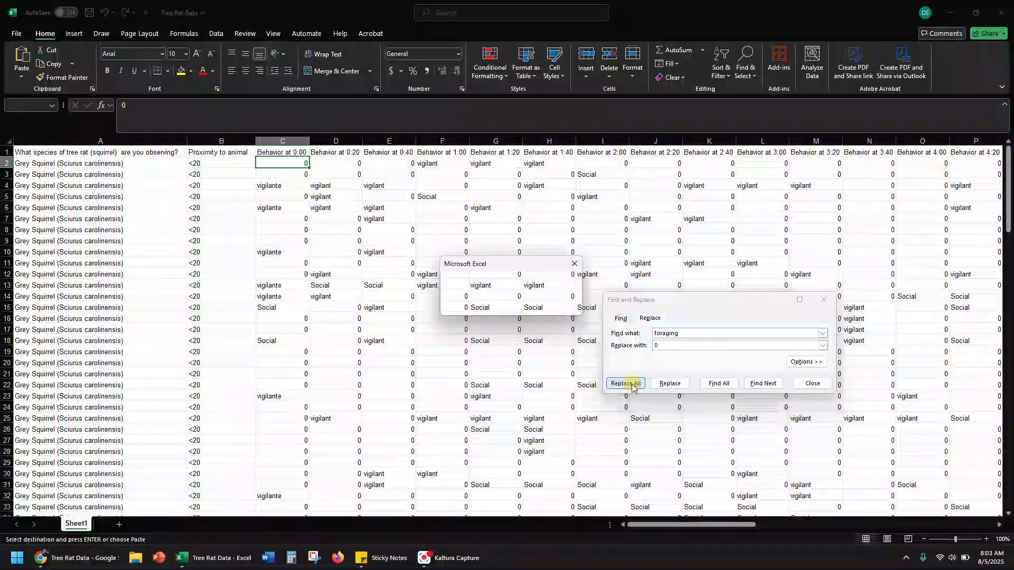
pyautogui.click(510, 306)
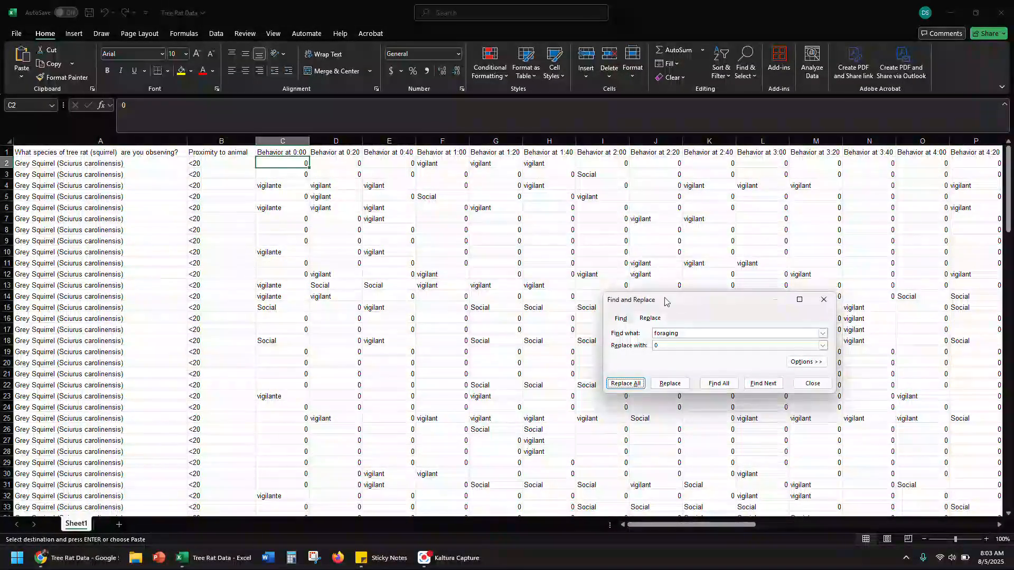
# Replace all social entries with 0 and check the rows for remaining behavior labels
pyautogui.doubleClick(677, 333)
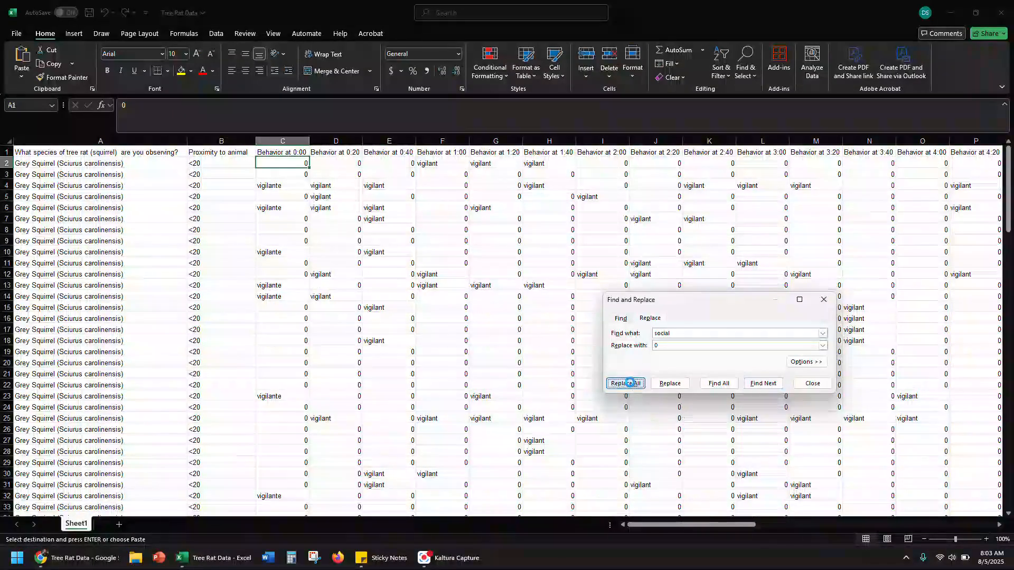
pyautogui.click(626, 384)
pyautogui.click(515, 310)
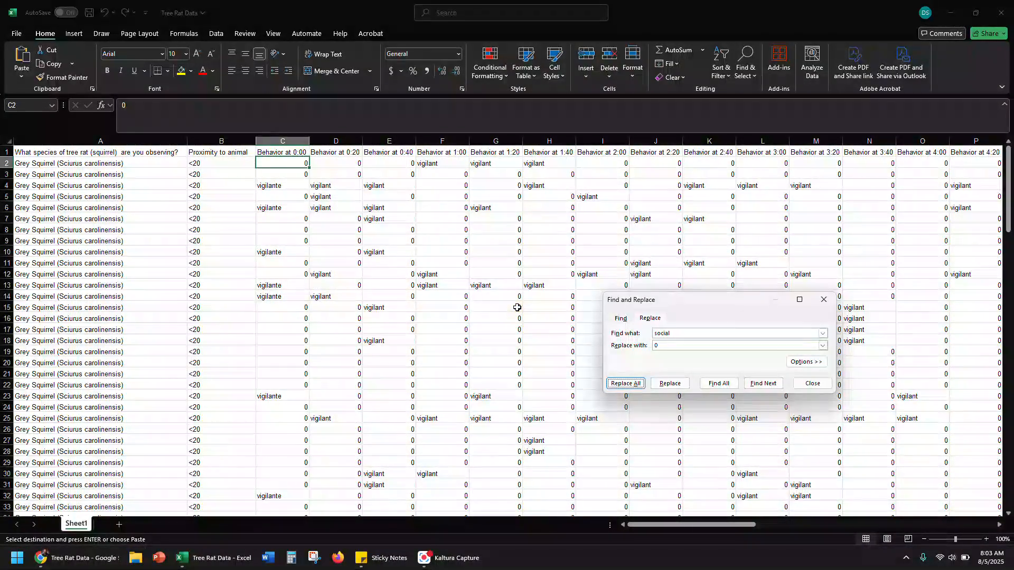
pyautogui.scroll(-8, 517, 308)
pyautogui.scroll(-13, 516, 308)
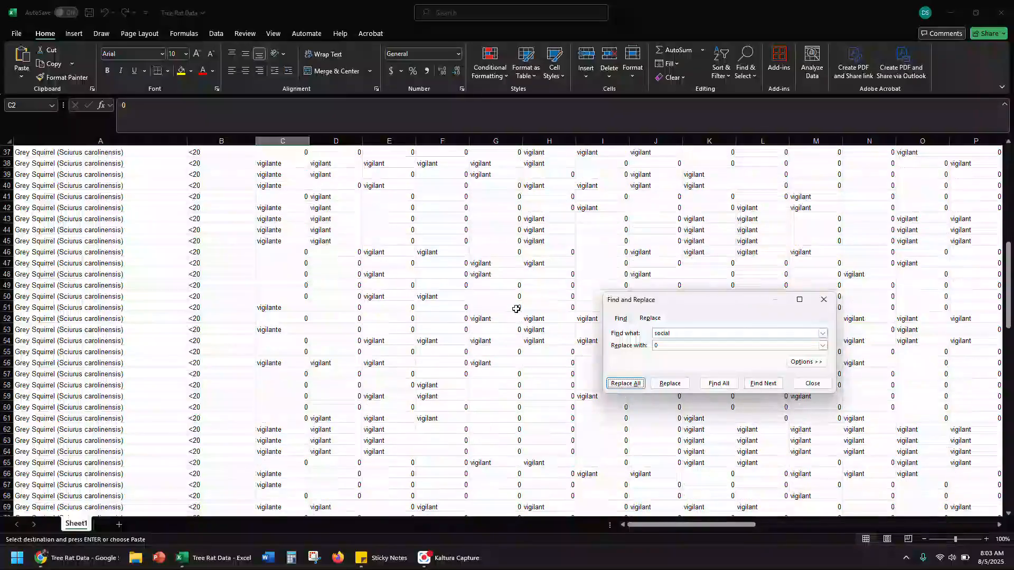
pyautogui.scroll(20, 516, 309)
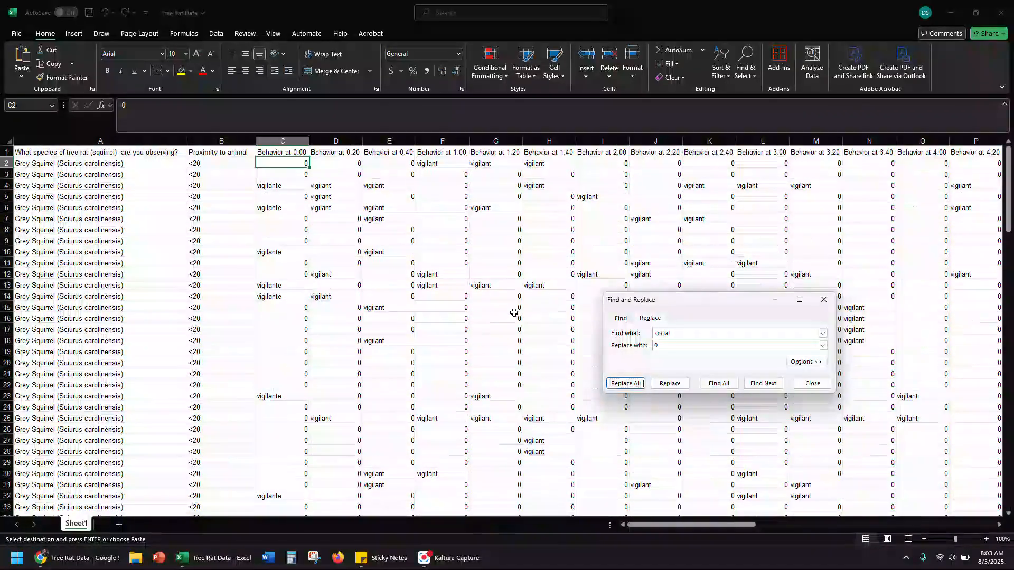
# Replace all vigilant entries in the behavior columns with 1
pyautogui.moveTo(702, 335); pyautogui.dragTo(624, 333)
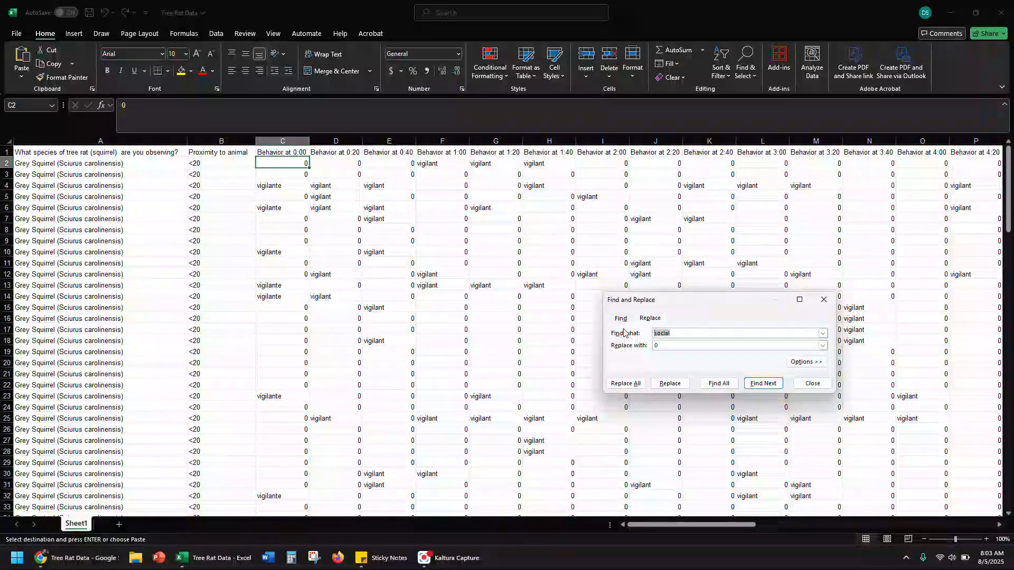
pyautogui.write('vigilant')
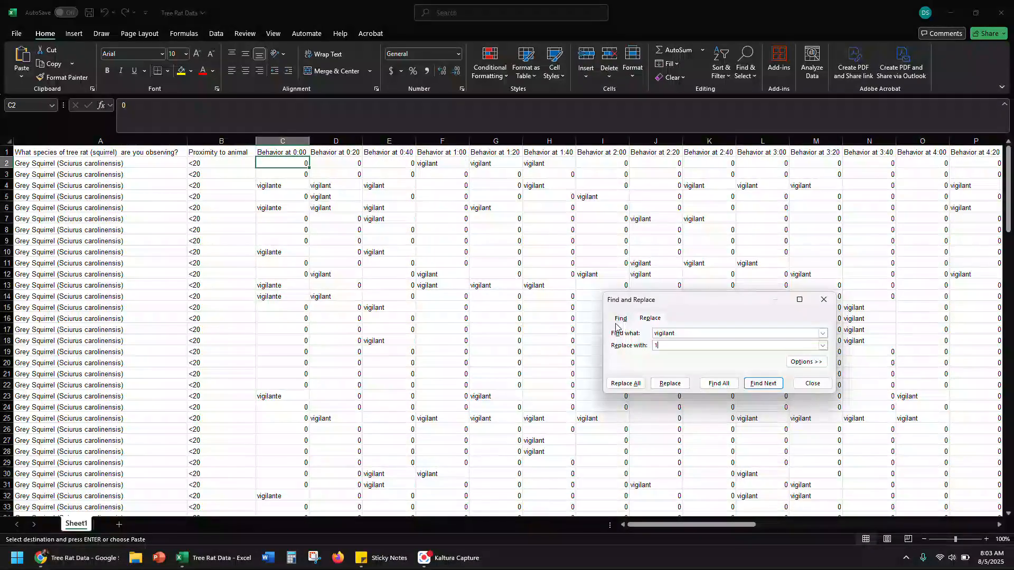
pyautogui.click(631, 384)
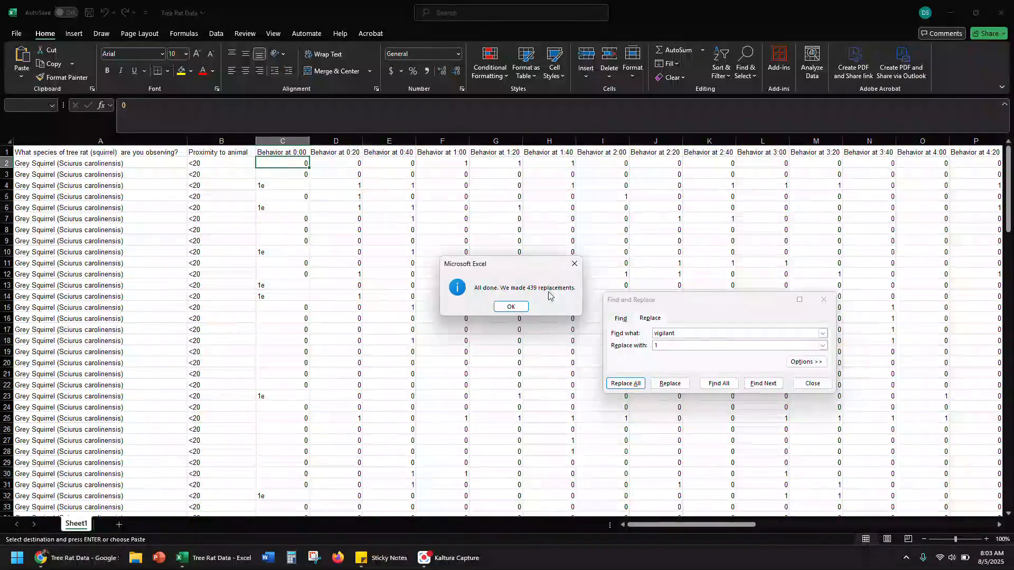
# Replace all leftover 1e entries in the behavior columns with 1
pyautogui.click(509, 308)
pyautogui.click(285, 189)
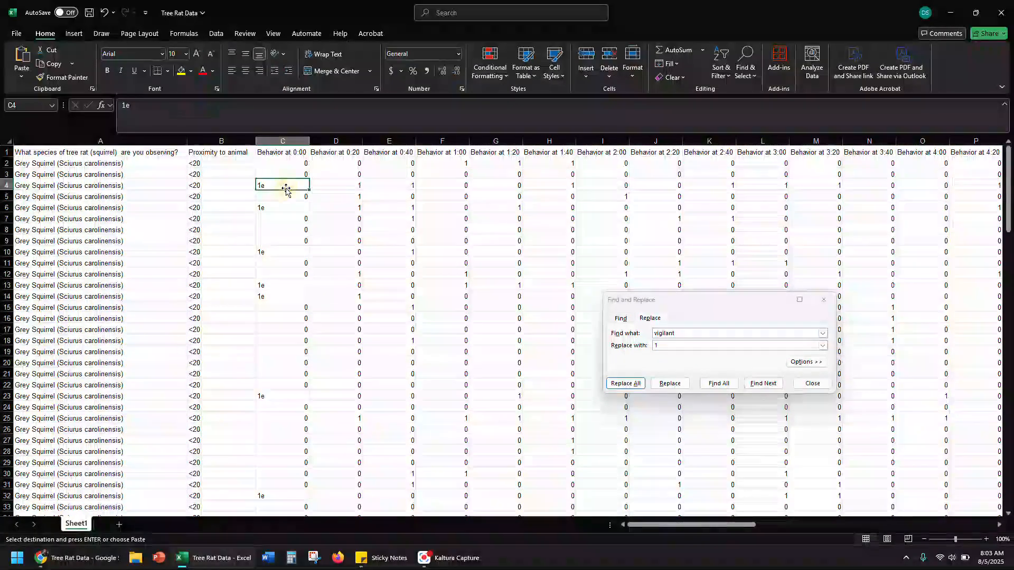
pyautogui.click(609, 337)
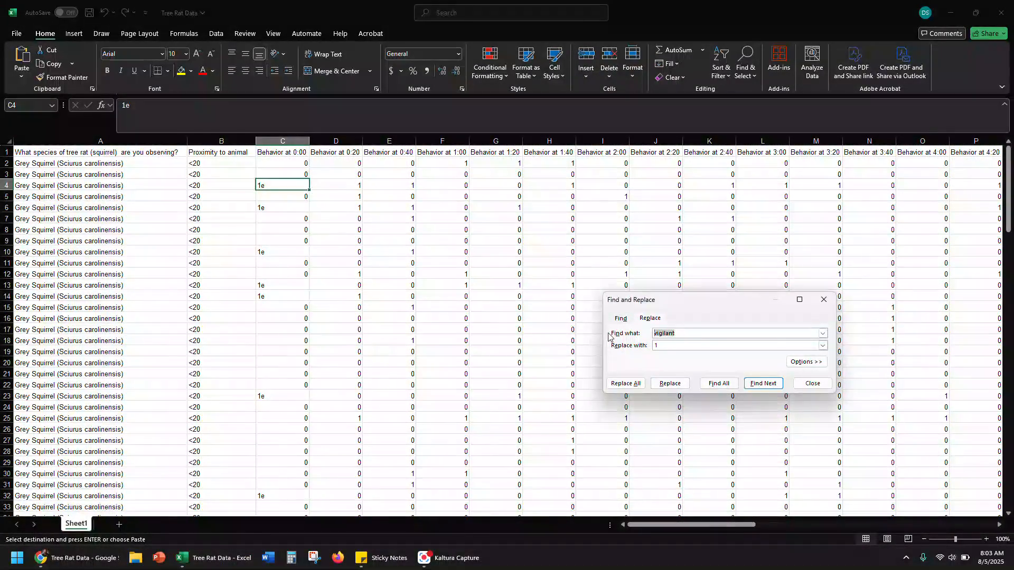
pyautogui.write('13')
pyautogui.click(626, 383)
pyautogui.click(510, 306)
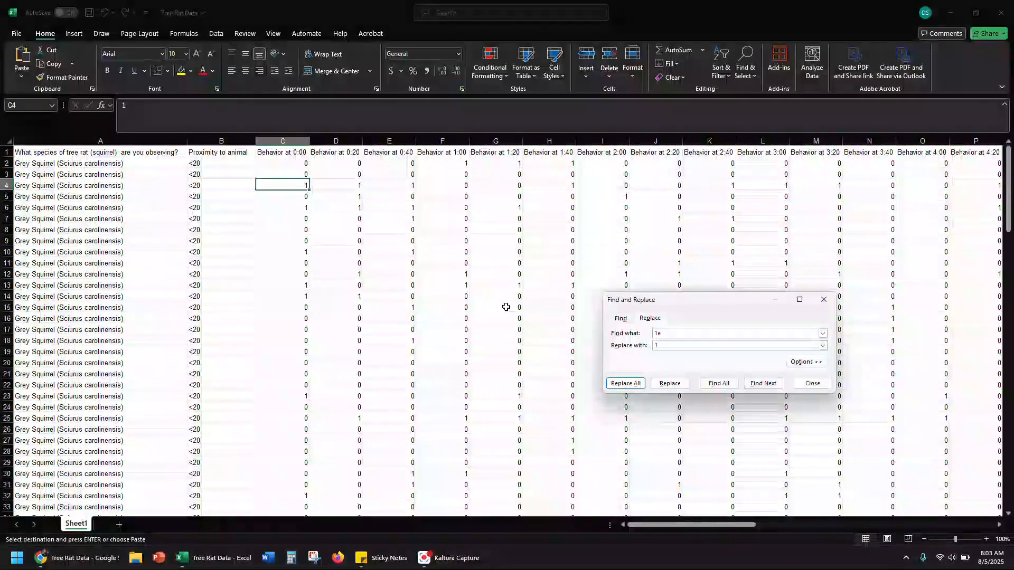
pyautogui.click(812, 384)
pyautogui.click(283, 229)
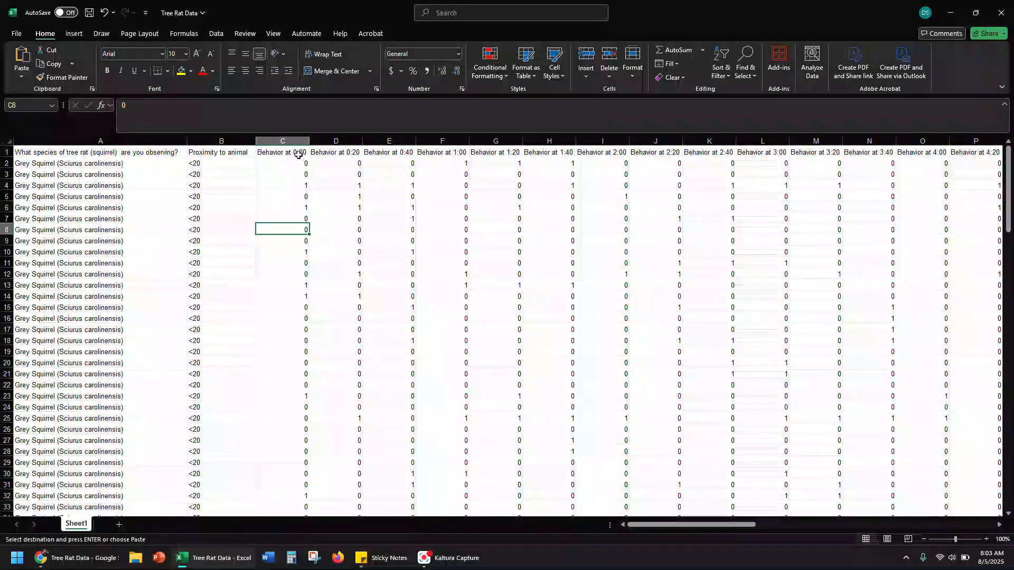
# Insert a column before Behavior at 0:00 and give it the header "Time vigilant"
pyautogui.click(283, 141)
pyautogui.rightClick(283, 141)
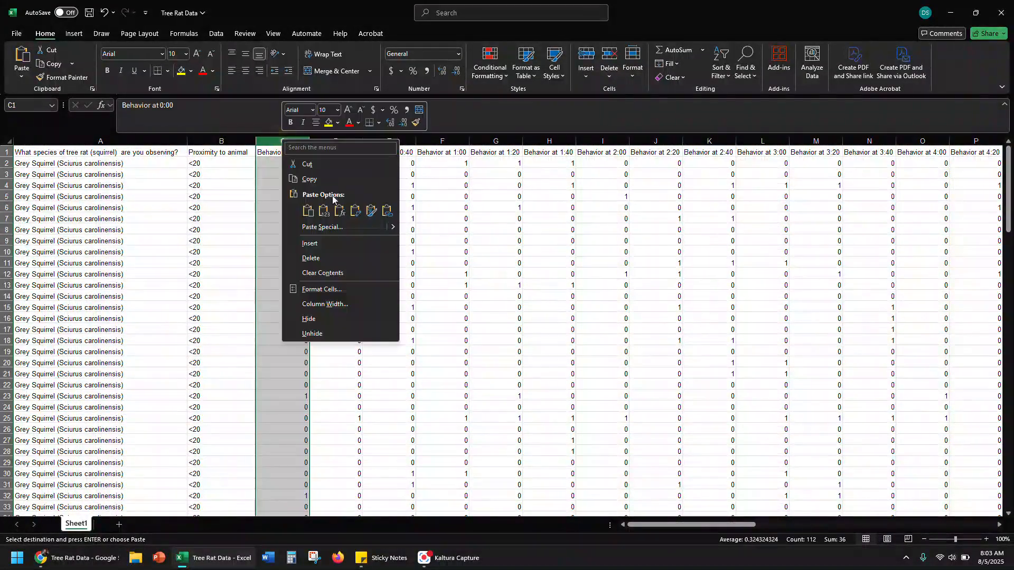
pyautogui.click(310, 243)
pyautogui.click(291, 151)
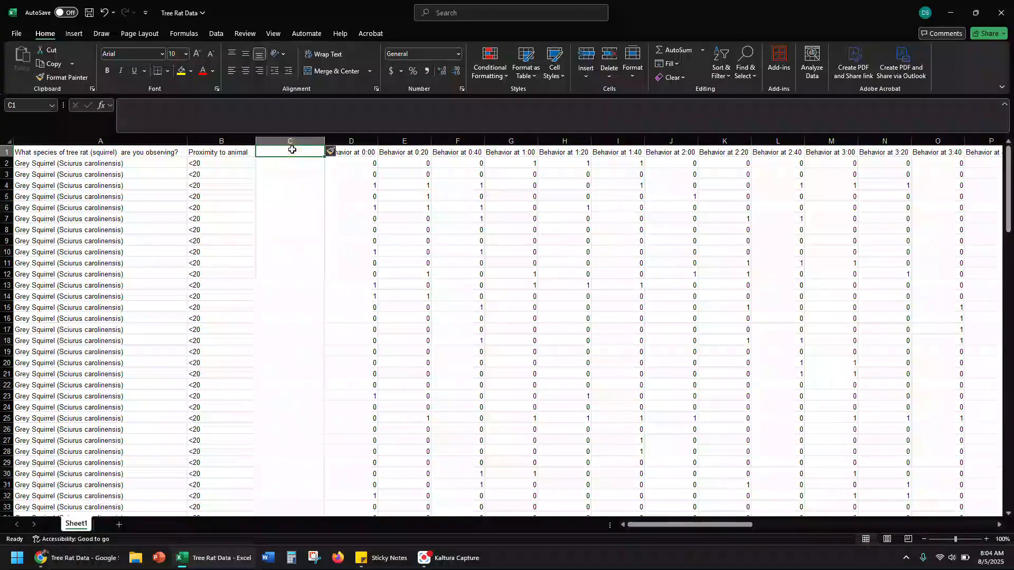
pyautogui.write('Time vi')
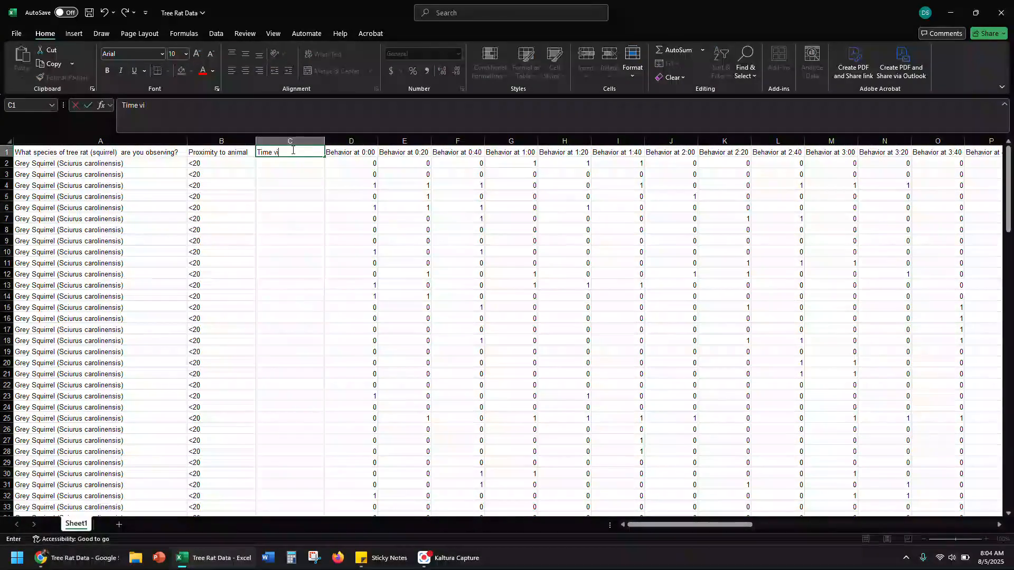
pyautogui.write('gilant')
pyautogui.press('Return')
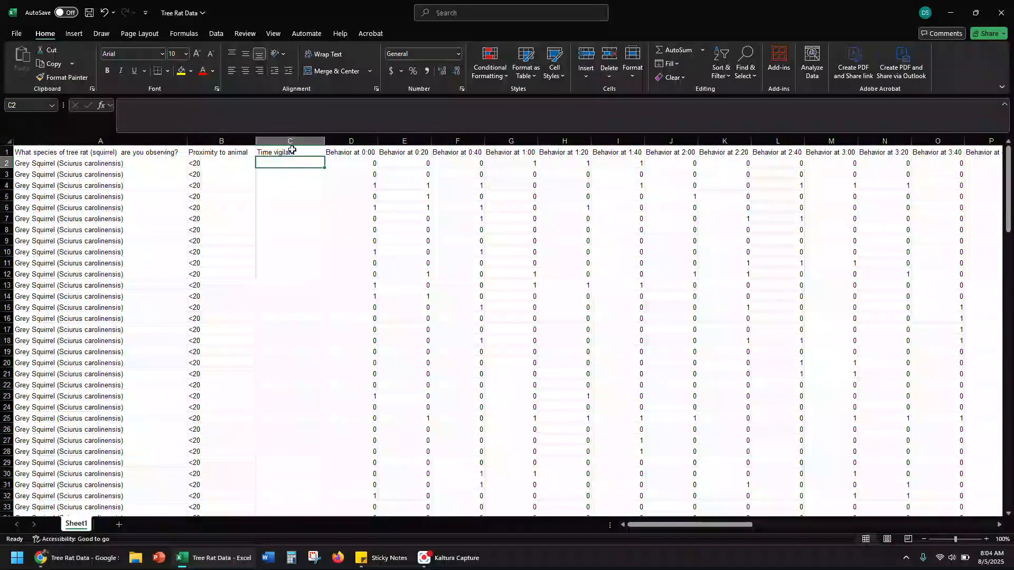
# Enter a SUM formula in C2 that totals the first squirrel's behavior codes in D2:S2
pyautogui.write('=sum(')
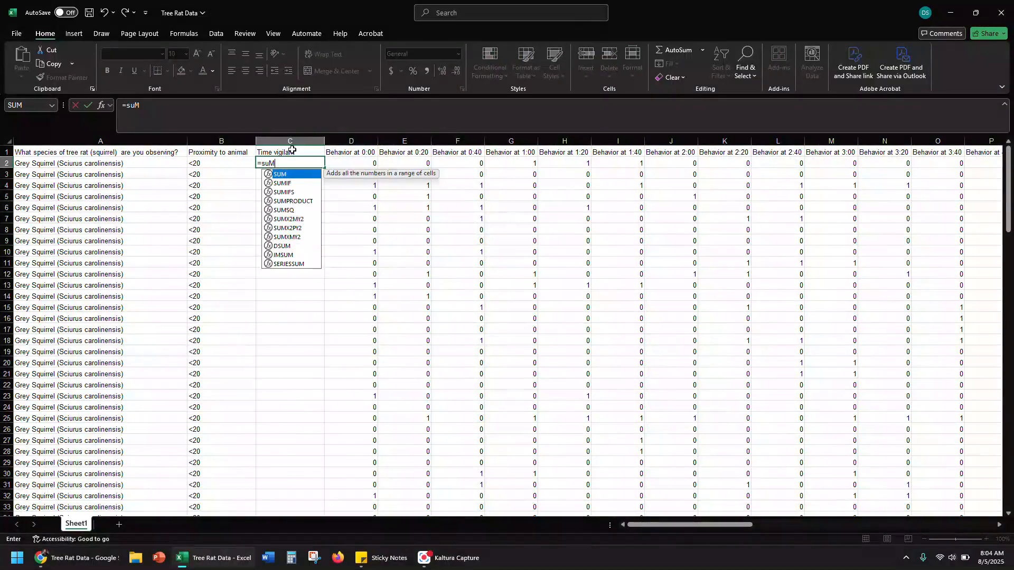
pyautogui.press('BackSpace')
pyautogui.press('BackSpace')
pyautogui.write('m(')
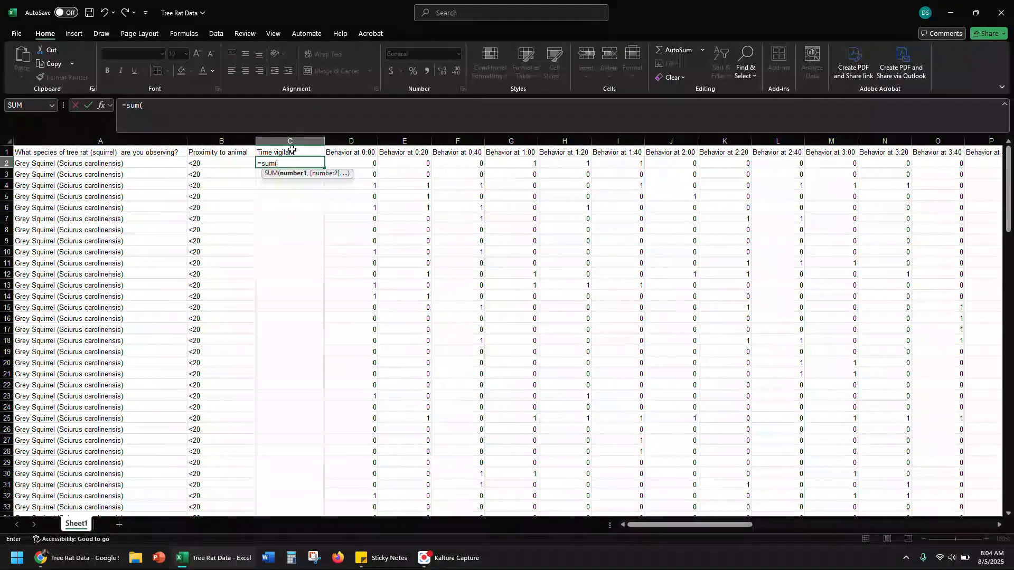
pyautogui.moveTo(342, 162); pyautogui.dragTo(244, 159)
pyautogui.press('Return')
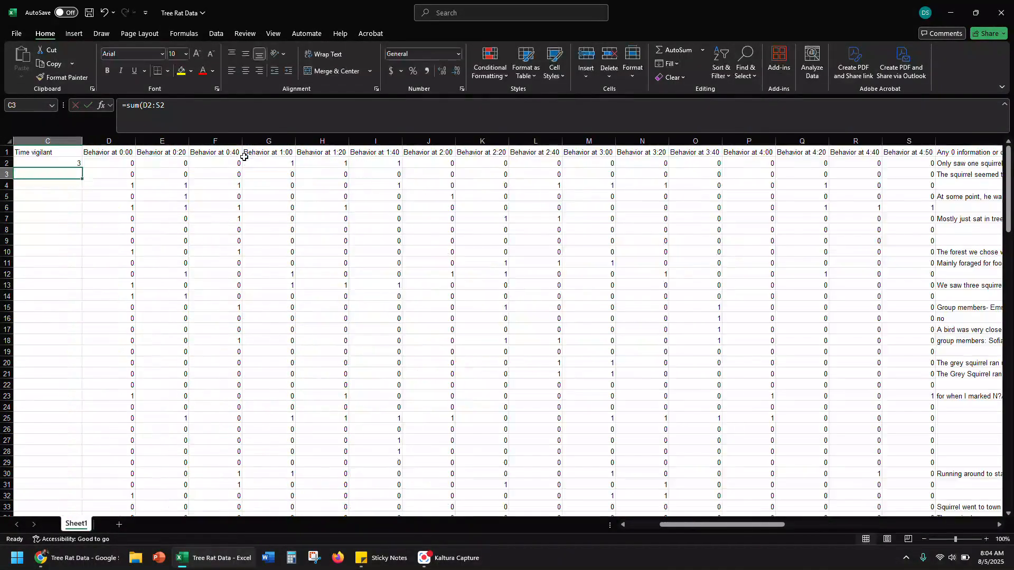
# Fill the SUM formula from C2 down the Time vigilant column for all data rows
pyautogui.press('Home')
pyautogui.click(303, 163)
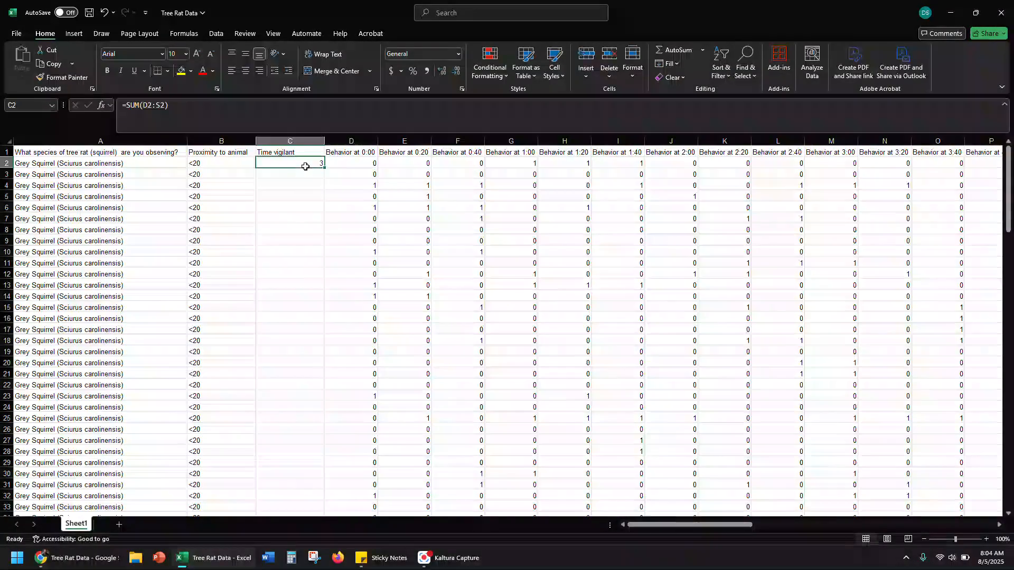
pyautogui.moveTo(325, 169); pyautogui.dragTo(315, 482)
pyautogui.scroll(20, 310, 402)
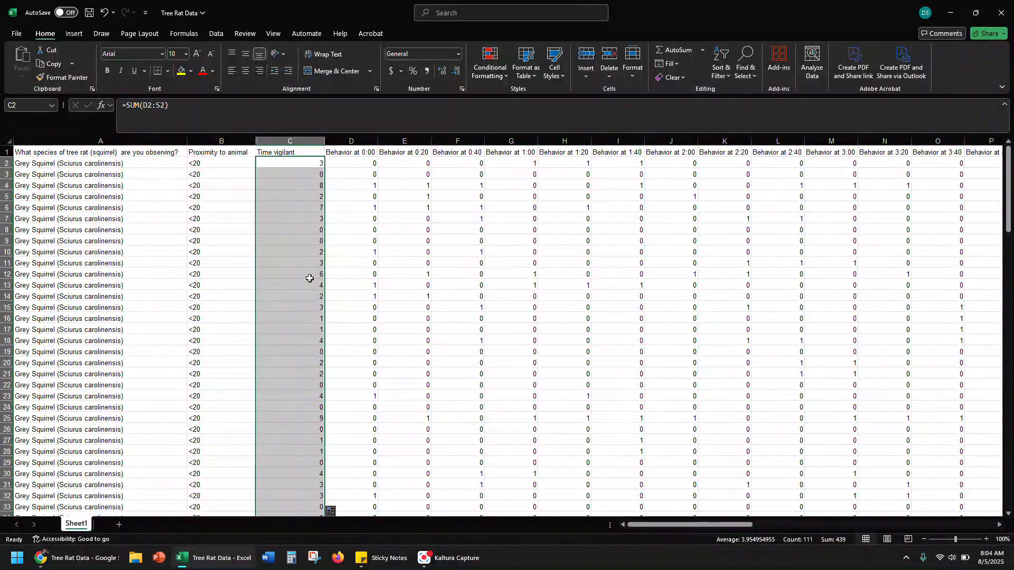
# Examine the Time vigilant totals across both proximity groups down to the end of the data
pyautogui.click(316, 263)
pyautogui.scroll(-19, 305, 222)
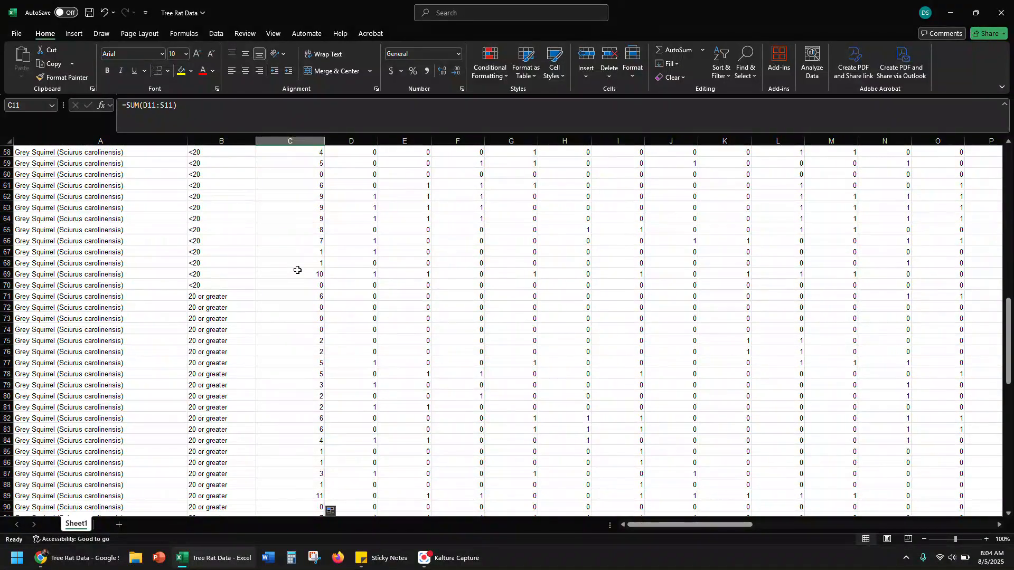
pyautogui.scroll(19, 308, 250)
pyautogui.scroll(-20, 308, 251)
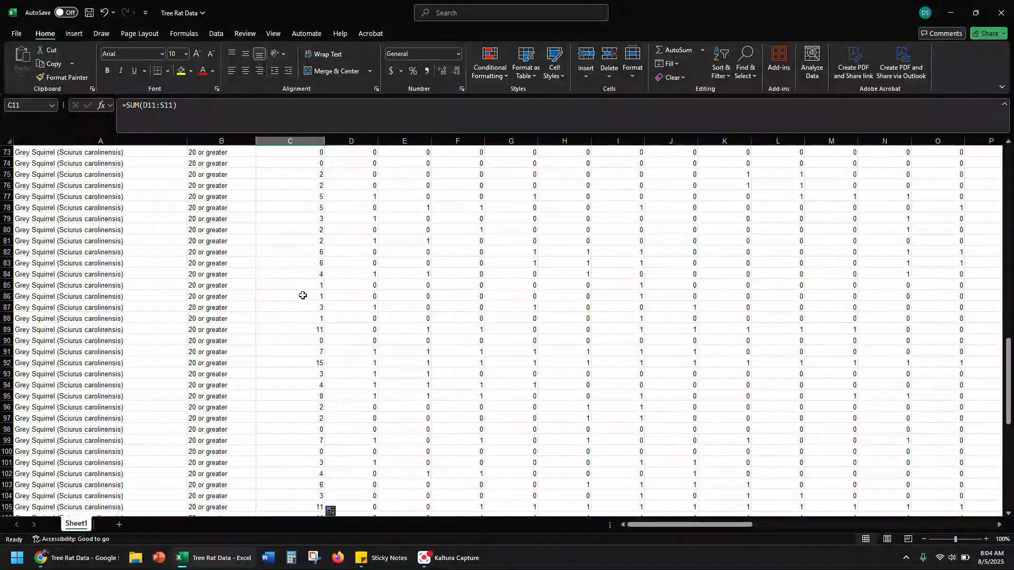
pyautogui.scroll(-17, 304, 280)
pyautogui.scroll(15, 301, 294)
pyautogui.scroll(-15, 301, 295)
pyautogui.scroll(6, 301, 293)
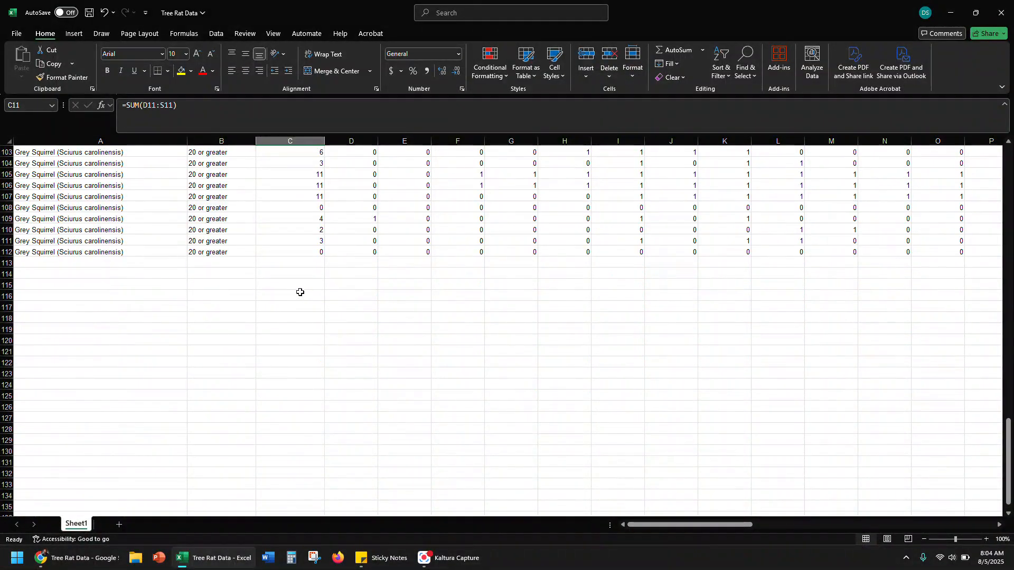
# Start a summary table below the data with the headers "Less than 20" in D117 and "greater than 20" in E117
pyautogui.click(337, 309)
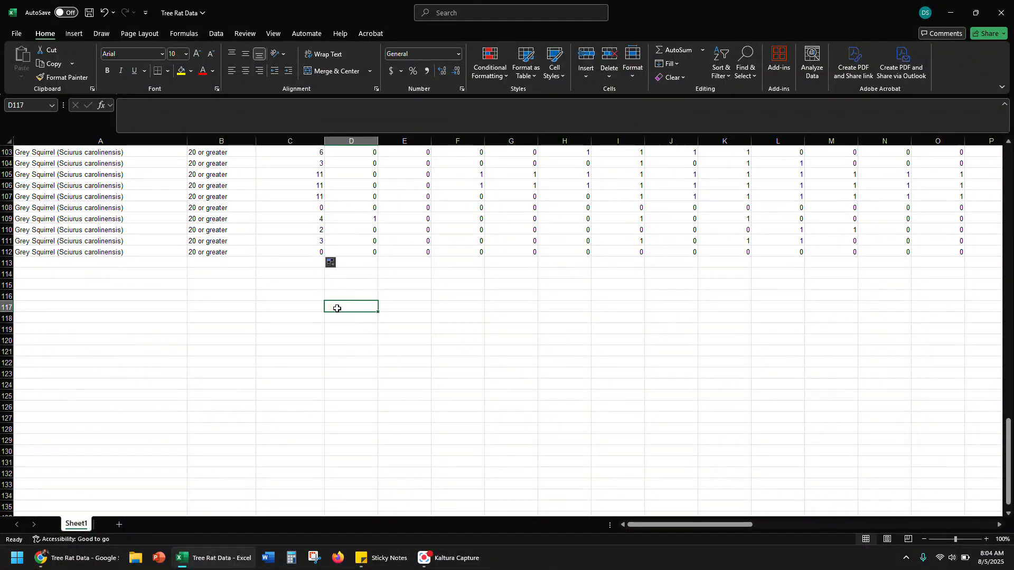
pyautogui.write('Less than 20')
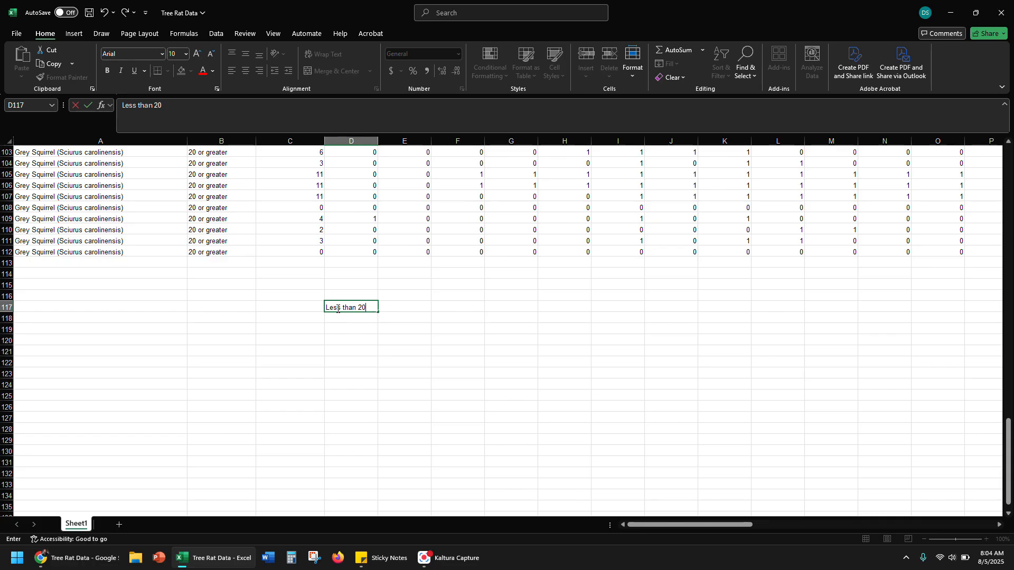
pyautogui.press('Tab')
pyautogui.write('g')
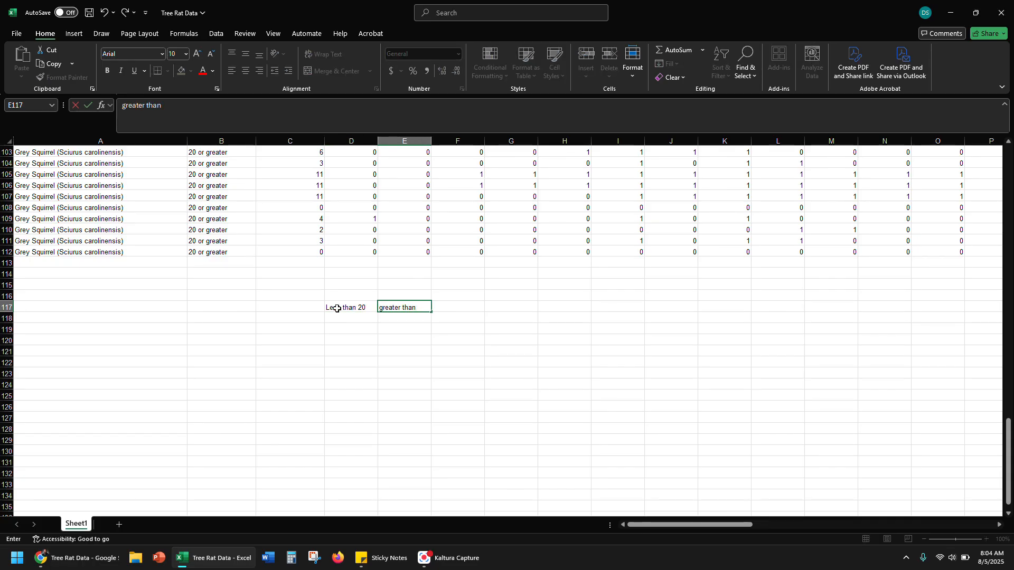
pyautogui.press('Return')
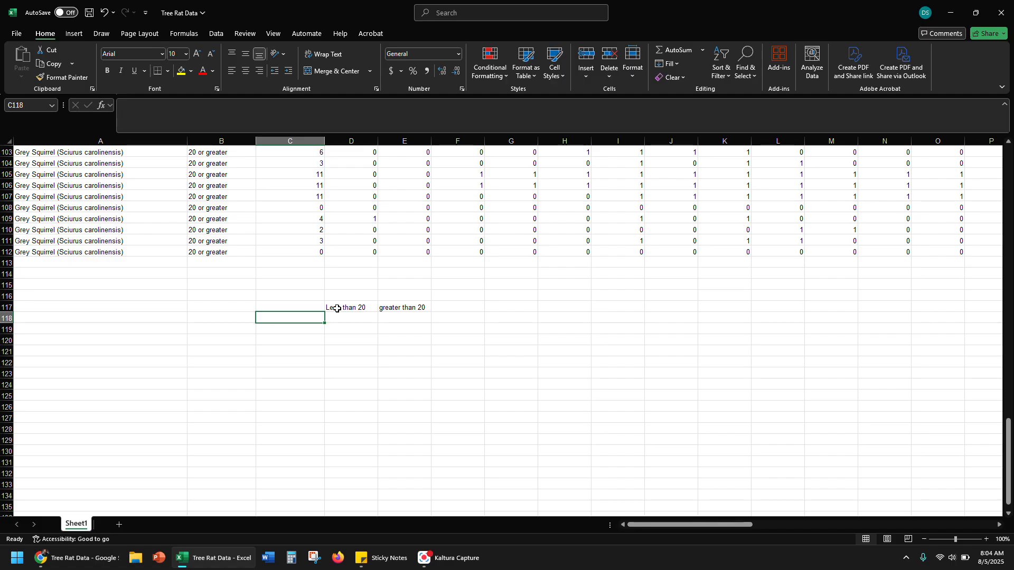
# Add the row labels "Average" in C118 and "St Dev" in C119 of the summary table
pyautogui.write('Average')
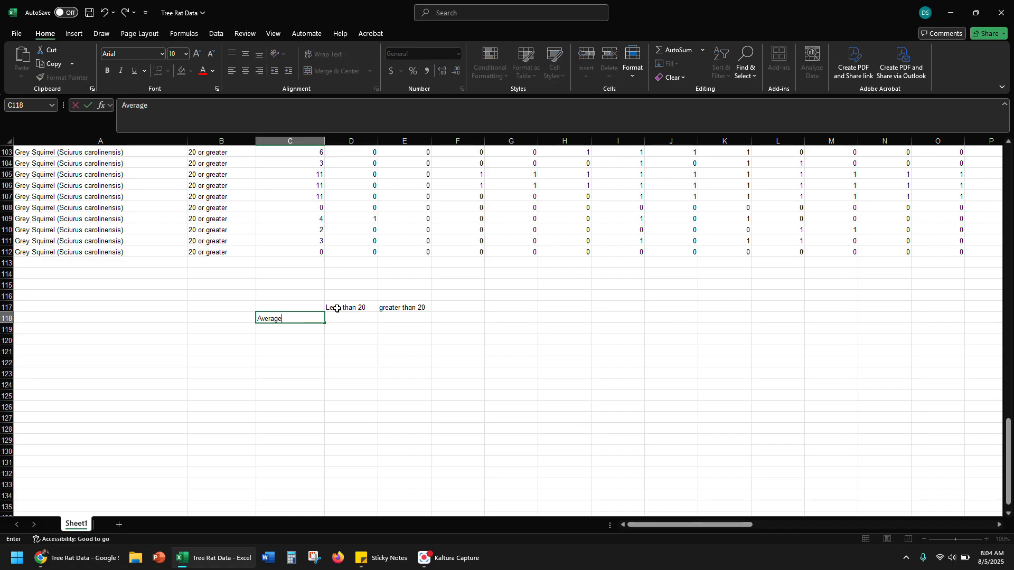
pyautogui.press('Return')
pyautogui.write('S')
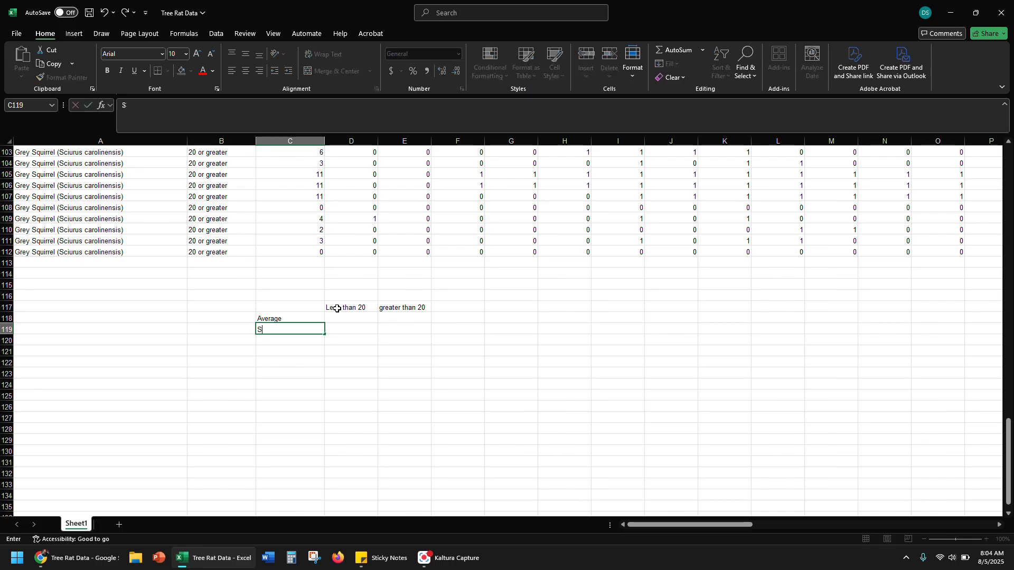
pyautogui.write('t Dev')
# Calculate in D118 the AVERAGE of the Time vigilant values for all <20 rows
pyautogui.press('Up')
pyautogui.press('Right')
pyautogui.write('=average')
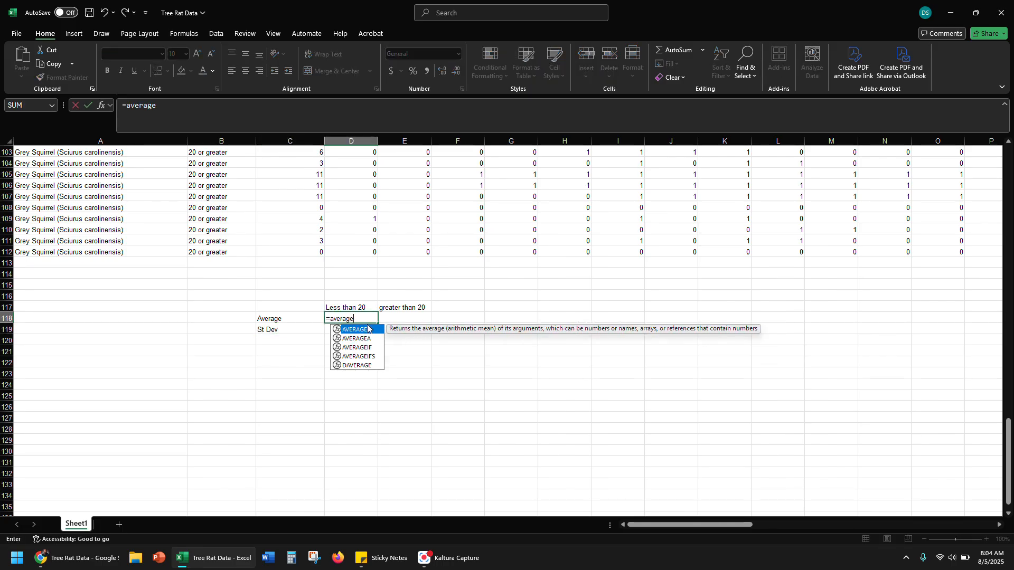
pyautogui.doubleClick(368, 329)
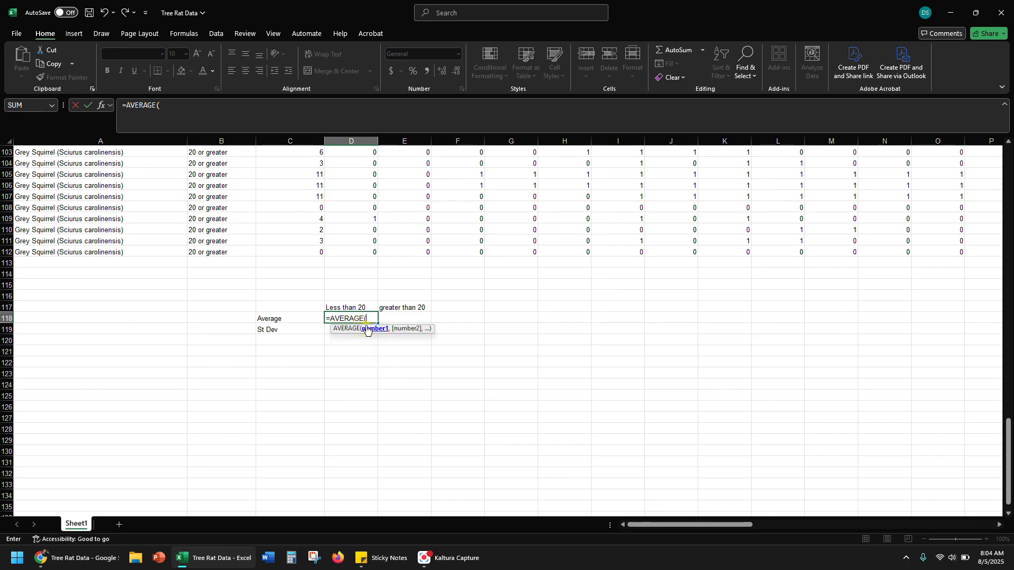
pyautogui.scroll(13, 301, 228)
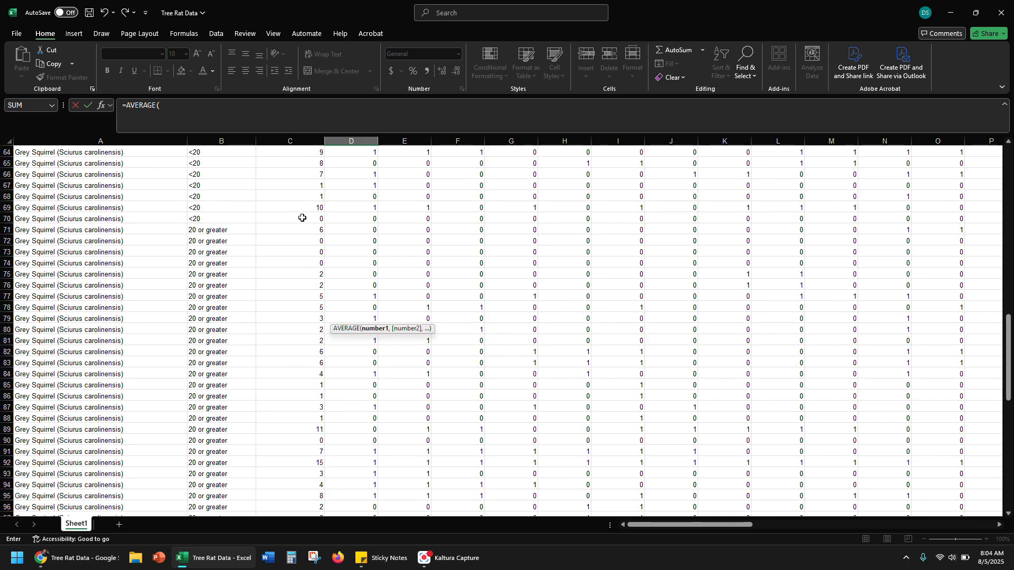
pyautogui.moveTo(305, 220); pyautogui.dragTo(287, 161)
pyautogui.press('Return')
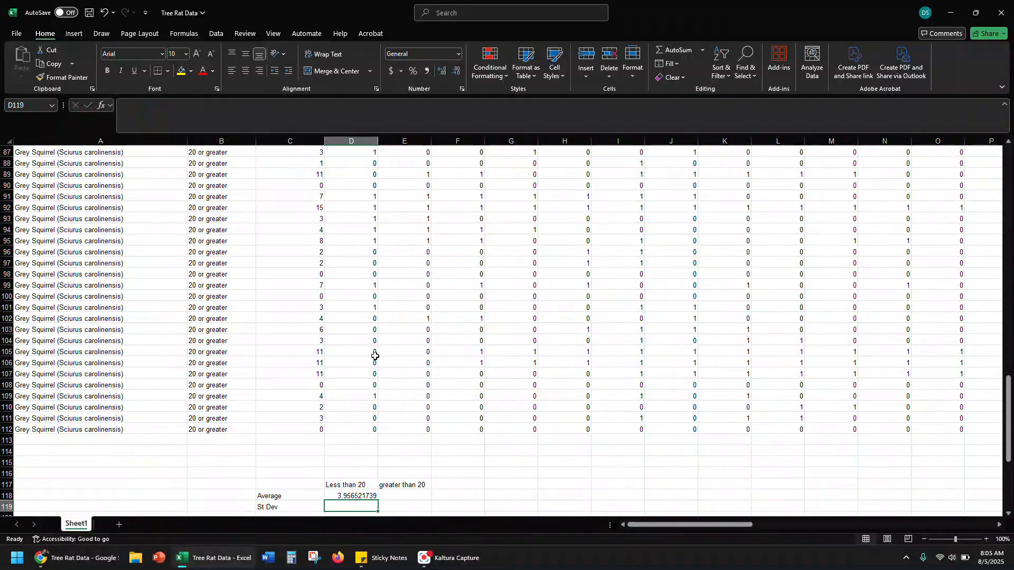
# Calculate in E118 the AVERAGE of the Time vigilant values for the 20 or greater rows, C71:C112
pyautogui.click(401, 431)
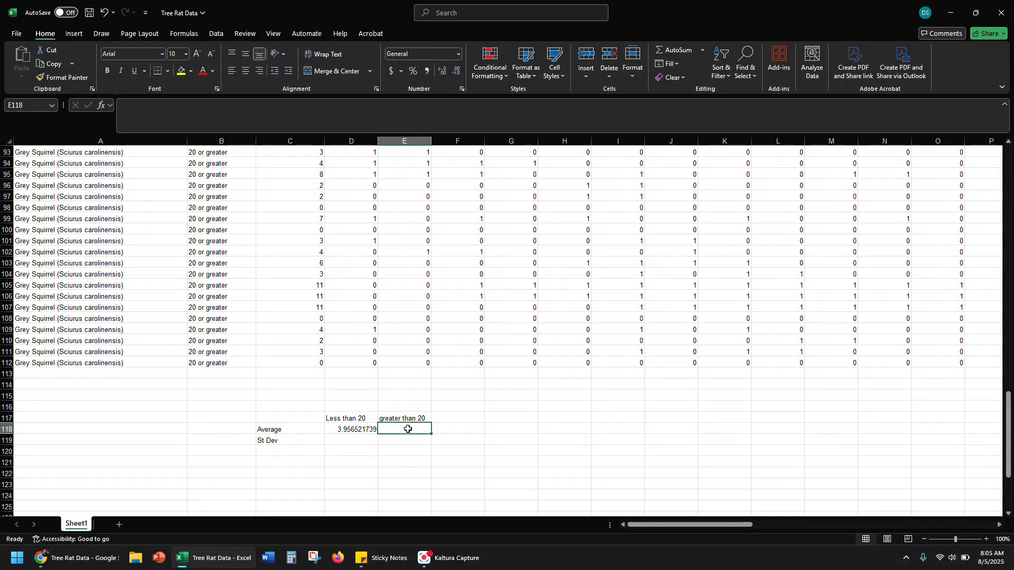
pyautogui.write('=aver')
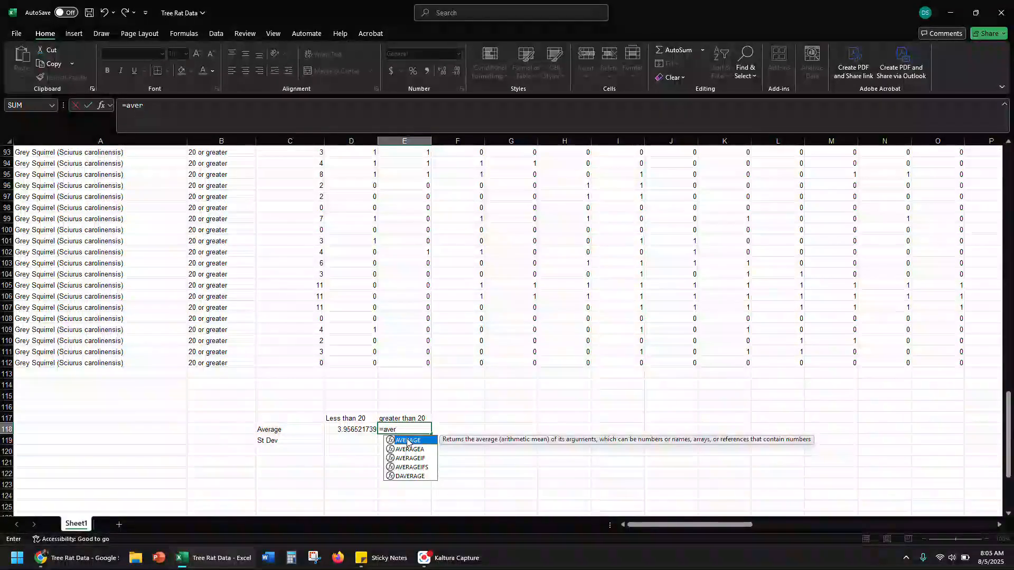
pyautogui.doubleClick(407, 441)
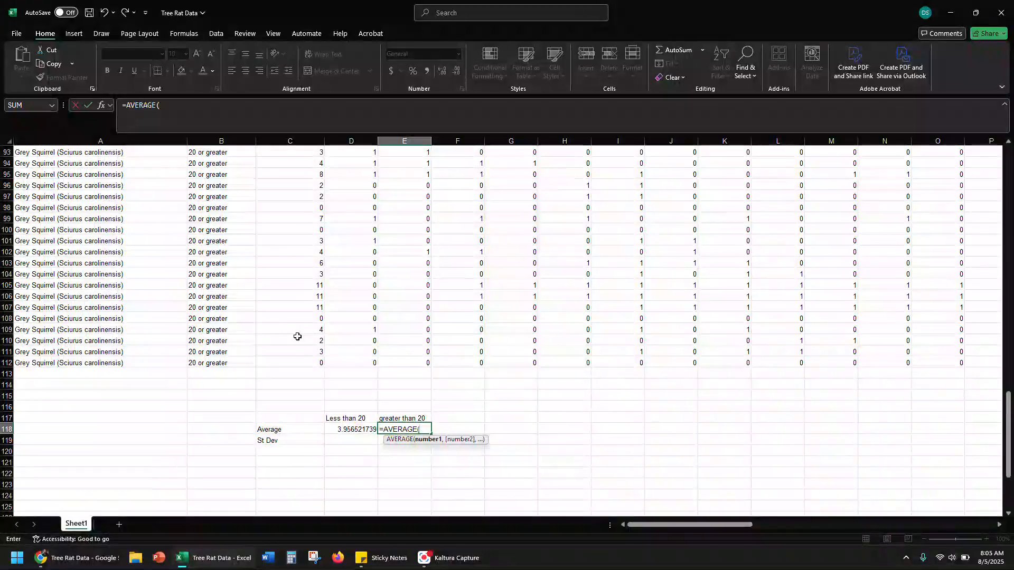
pyautogui.moveTo(294, 363); pyautogui.dragTo(293, 335)
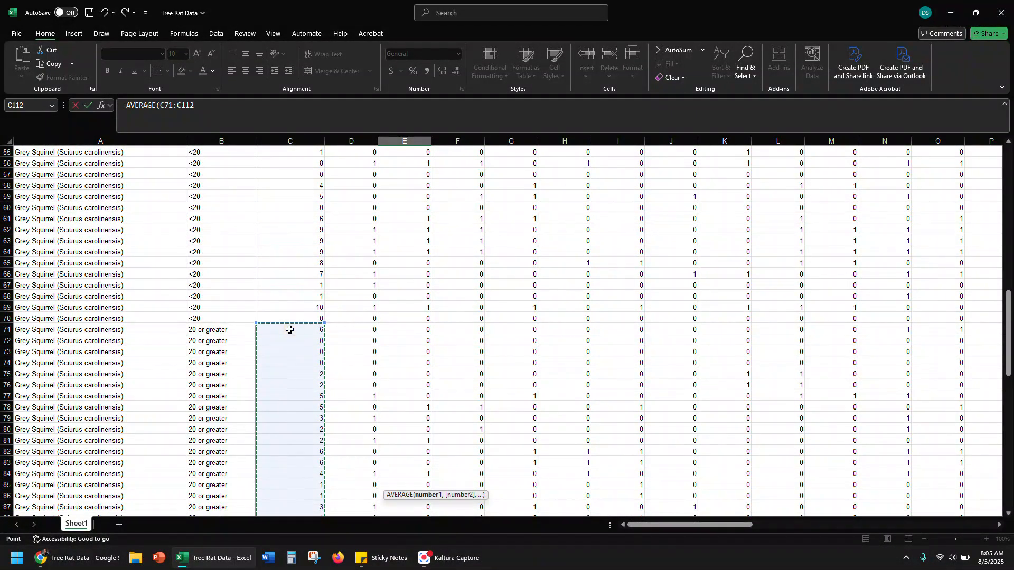
pyautogui.press('Return')
# Calculate in D119 the standard deviation of the Time vigilant values for all <20 rows with STDEV
pyautogui.scroll(-3, 317, 322)
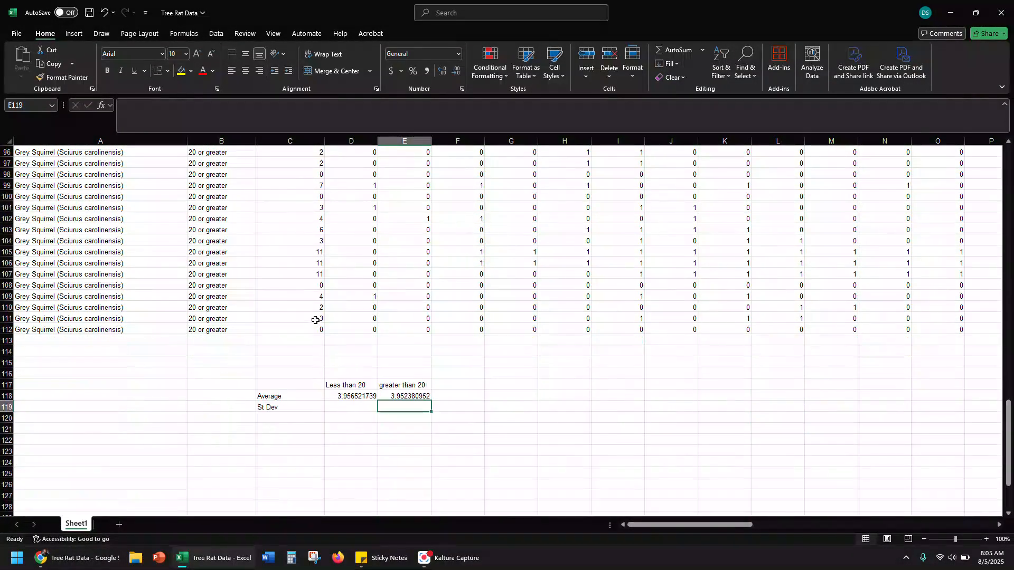
pyautogui.click(347, 407)
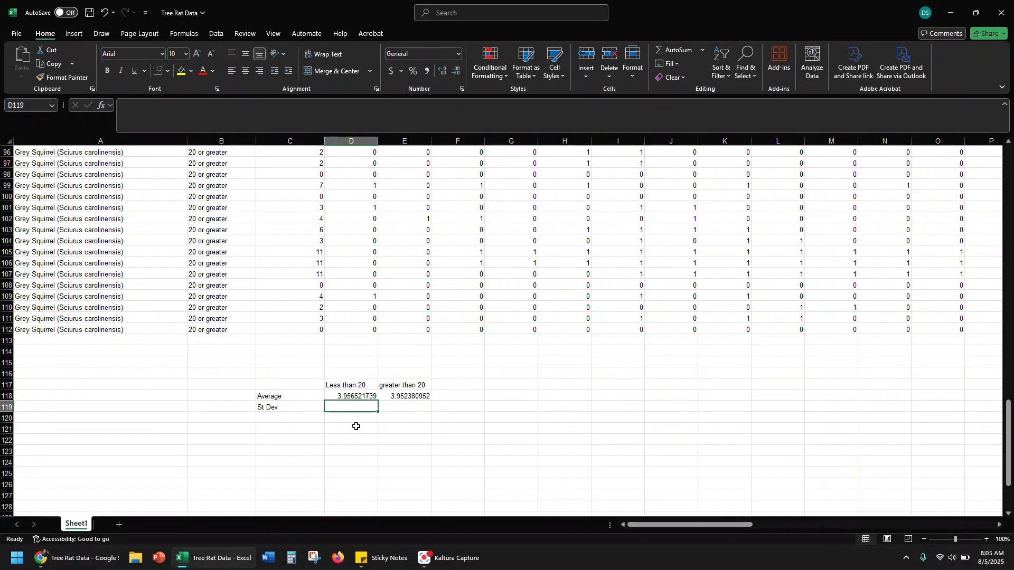
pyautogui.write('=st')
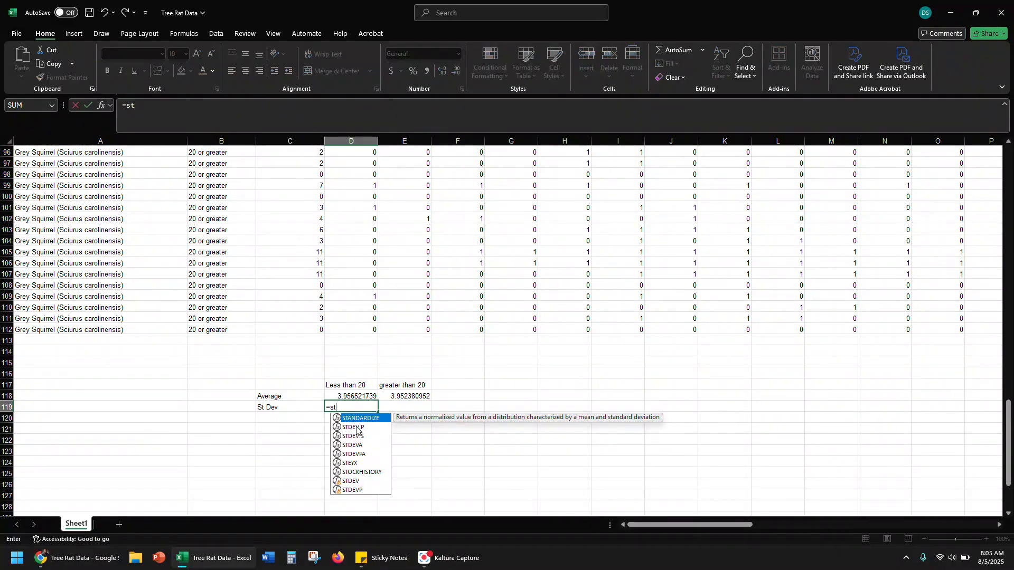
pyautogui.doubleClick(349, 478)
pyautogui.scroll(15, 296, 342)
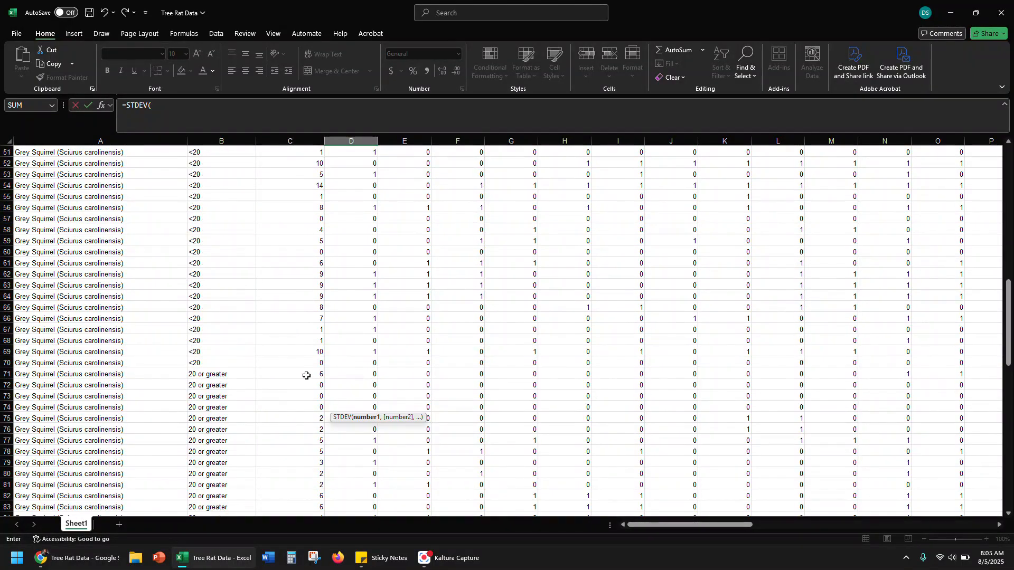
pyautogui.moveTo(290, 364); pyautogui.dragTo(301, 163)
pyautogui.press('Return')
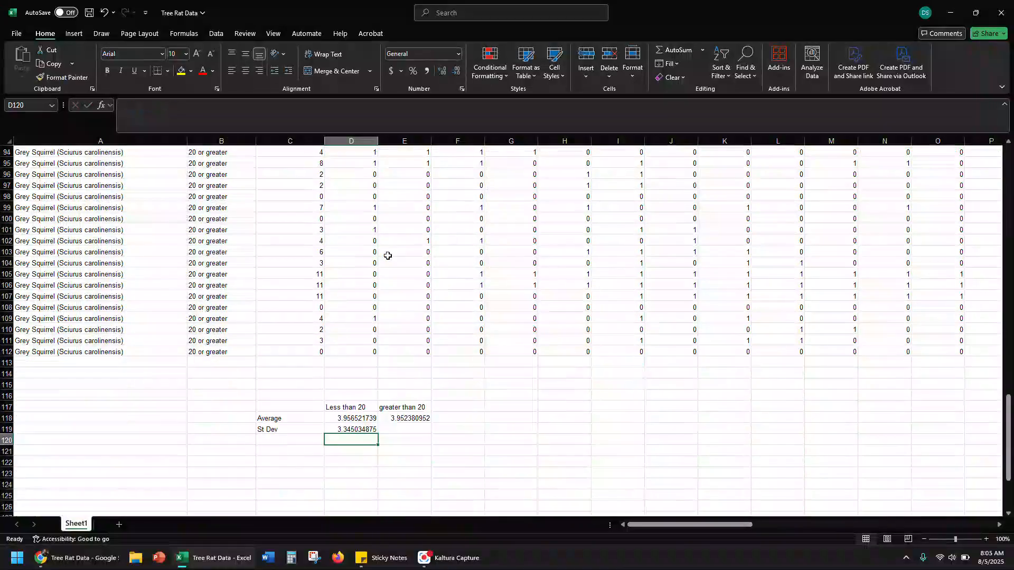
# Calculate in E119 the standard deviation of the Time vigilant values for the 20 or greater rows, C71:C112, with STDEV
pyautogui.click(406, 427)
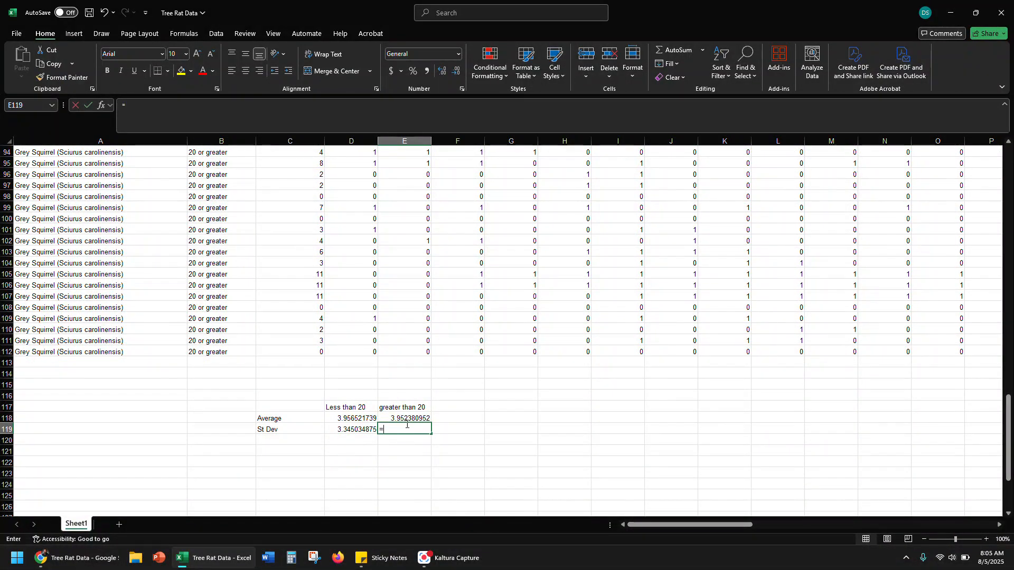
pyautogui.write('=st')
pyautogui.doubleClick(403, 503)
pyautogui.moveTo(286, 347)
pyautogui.mouseDown()
pyautogui.moveTo(281, 98)
pyautogui.moveTo(267, 343)
pyautogui.mouseUp()
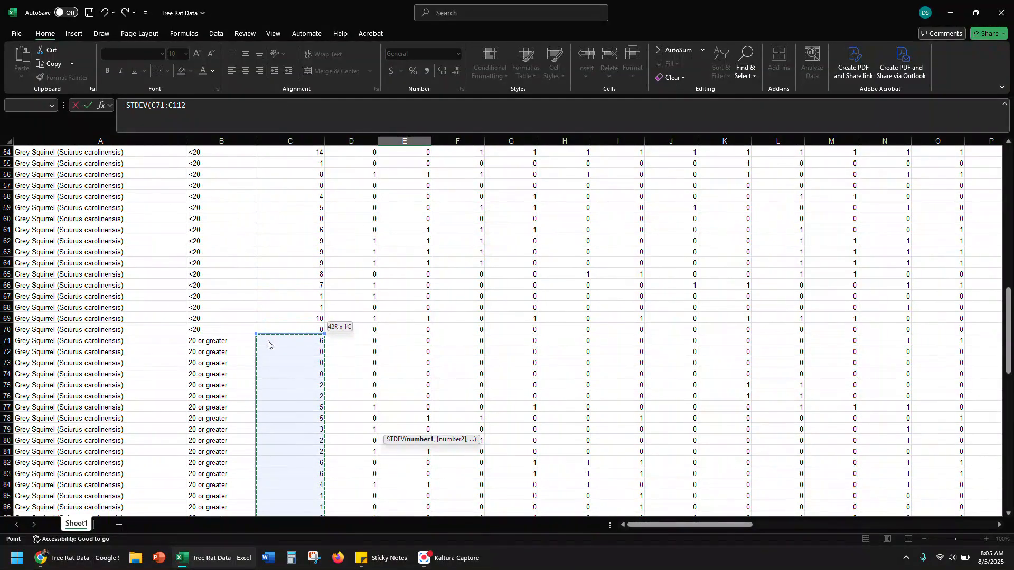
pyautogui.press('Return')
pyautogui.scroll(-4, 305, 334)
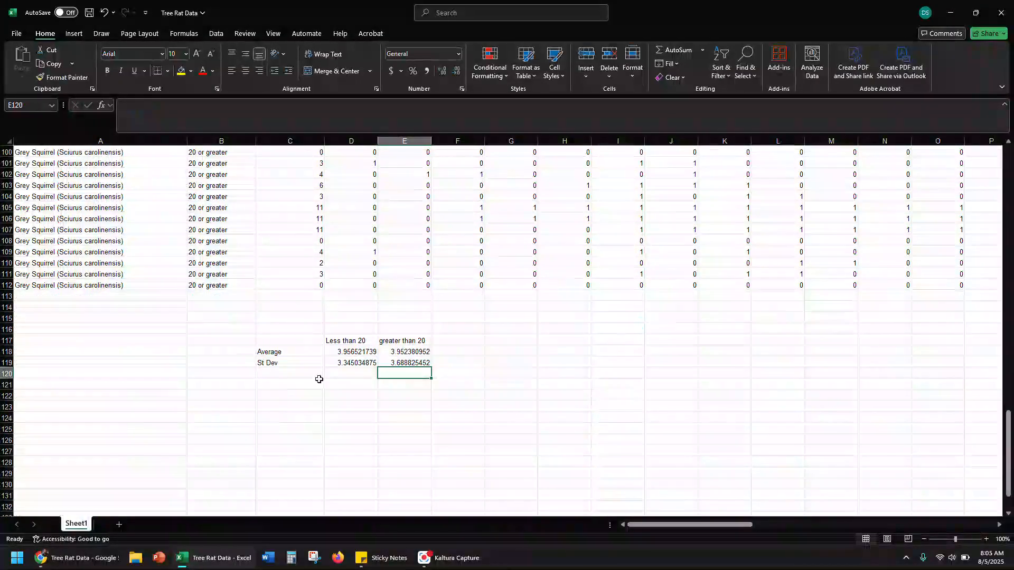
# Add the row label "variance" in C122, below the summary table
pyautogui.click(460, 398)
pyautogui.click(358, 397)
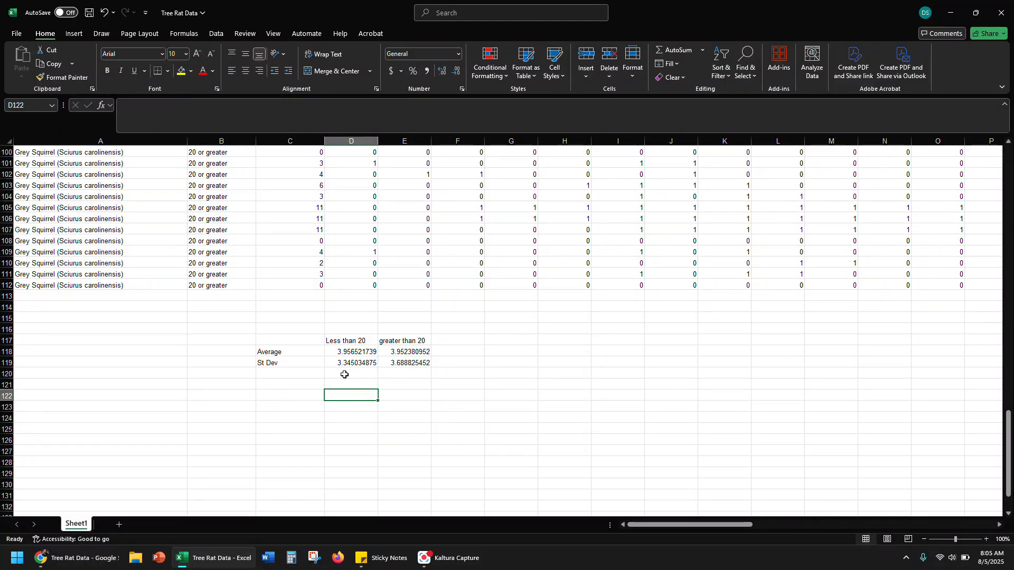
pyautogui.click(300, 399)
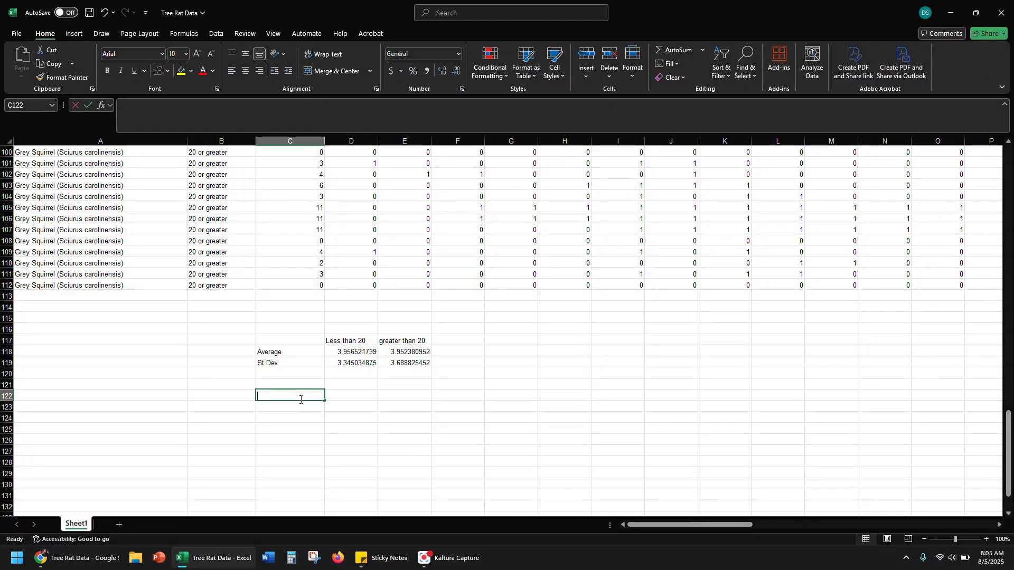
pyautogui.doubleClick(301, 399)
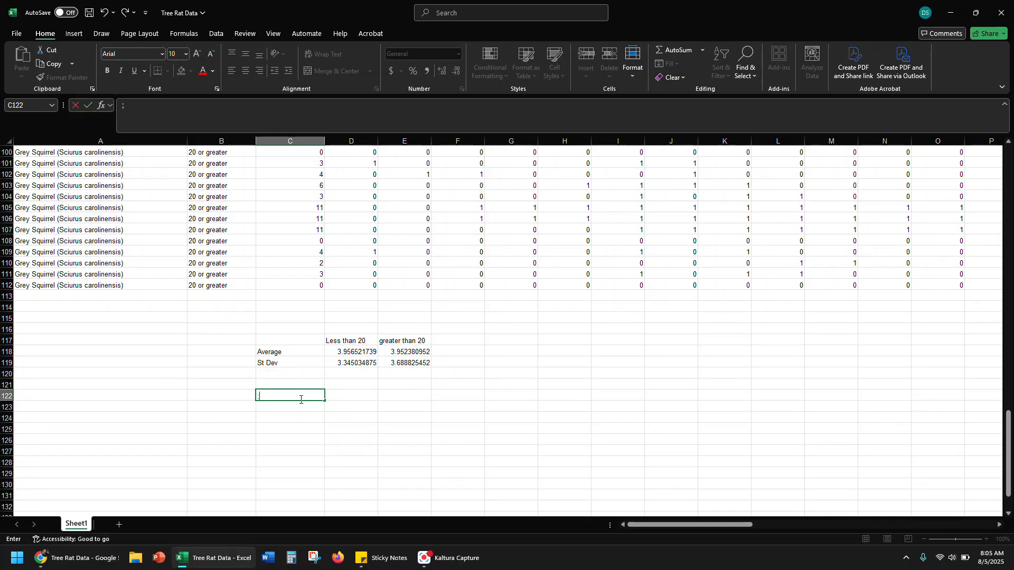
pyautogui.write('variance')
pyautogui.press('Tab')
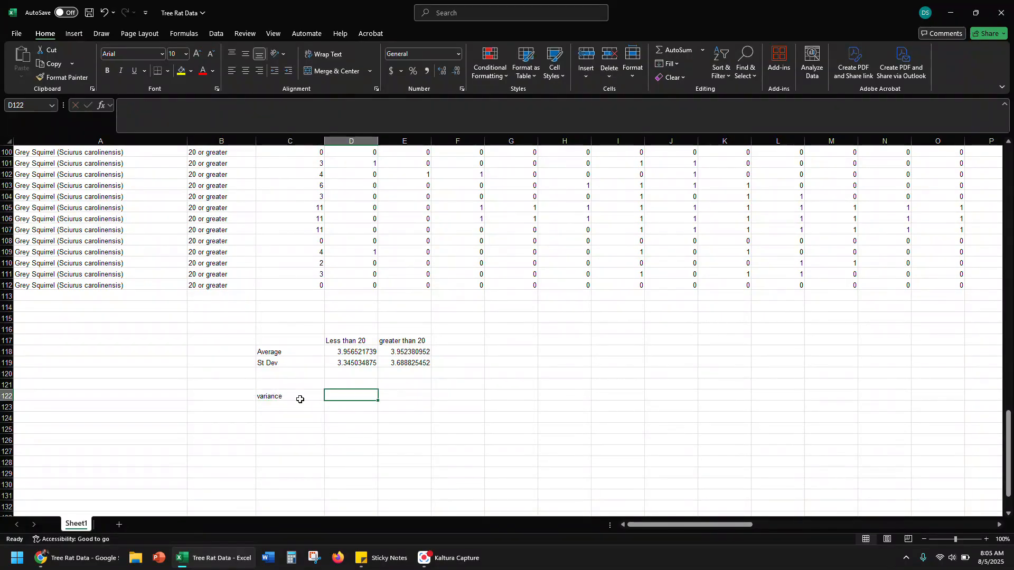
# Calculate in D122 the ratio of the two standard deviations, dividing the greater than 20 value in E119 by the less than 20 value in D119
pyautogui.write('=')
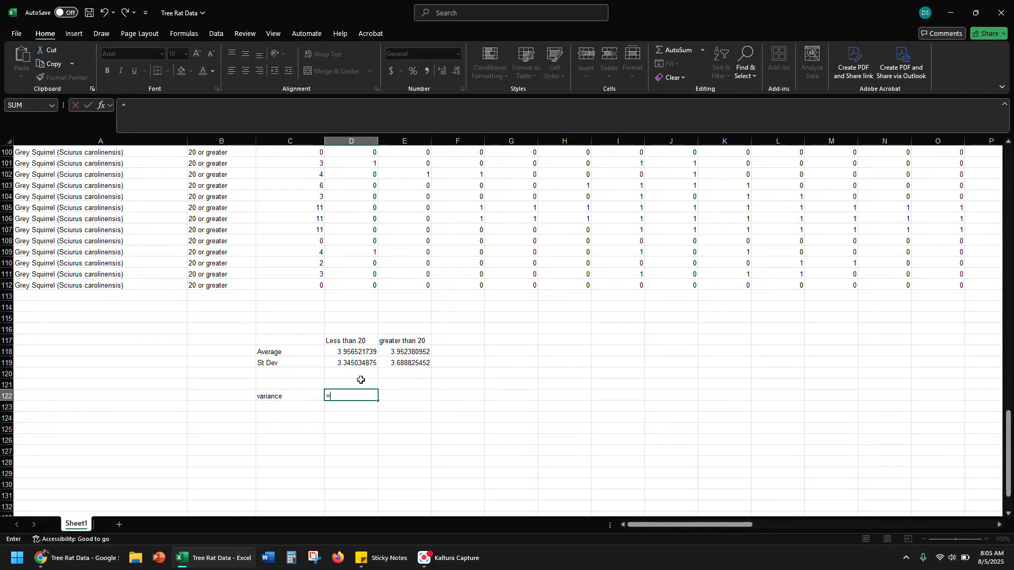
pyautogui.click(413, 364)
pyautogui.write('/')
pyautogui.click(368, 363)
pyautogui.press('Return')
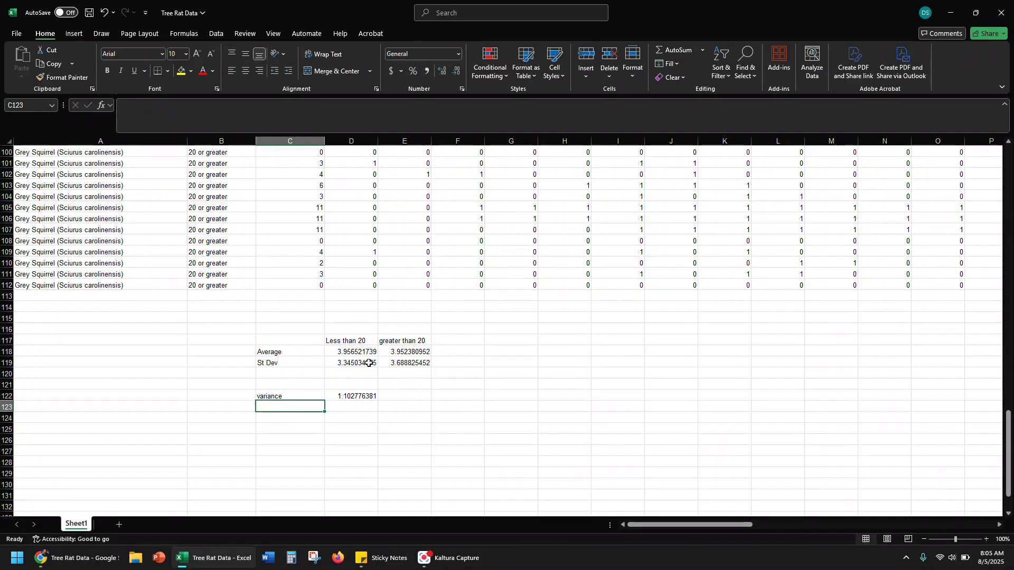
pyautogui.click(353, 397)
pyautogui.click(399, 396)
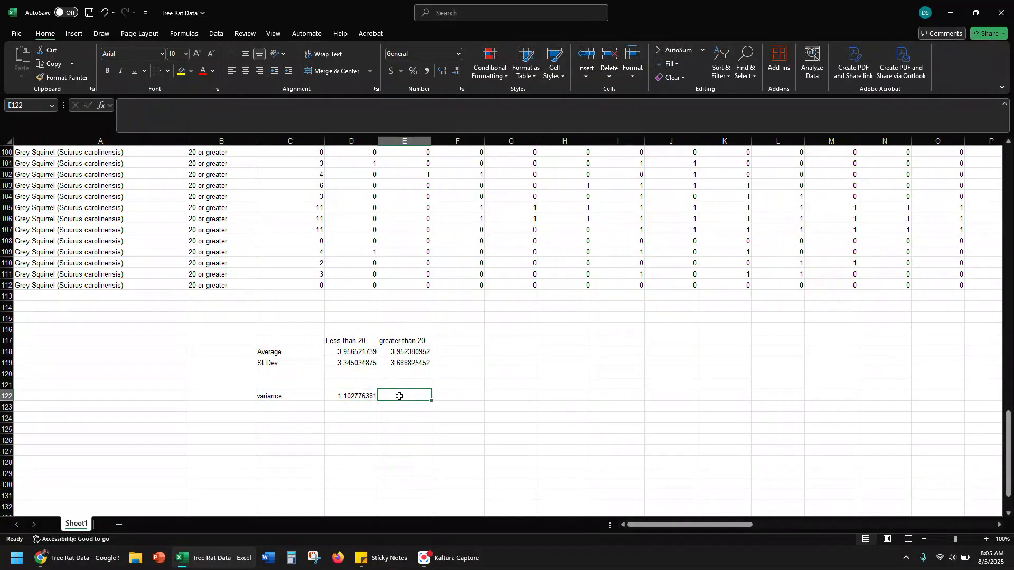
# Add the row label "t.test" in C123, below the variance label
pyautogui.click(304, 410)
pyautogui.write('t.test')
pyautogui.press('Tab')
# Calculate in D123 a T.TEST comparing C2:C70 with C71:C112, using 1 tail and type 2, two-sample equal variance
pyautogui.write('=t.test')
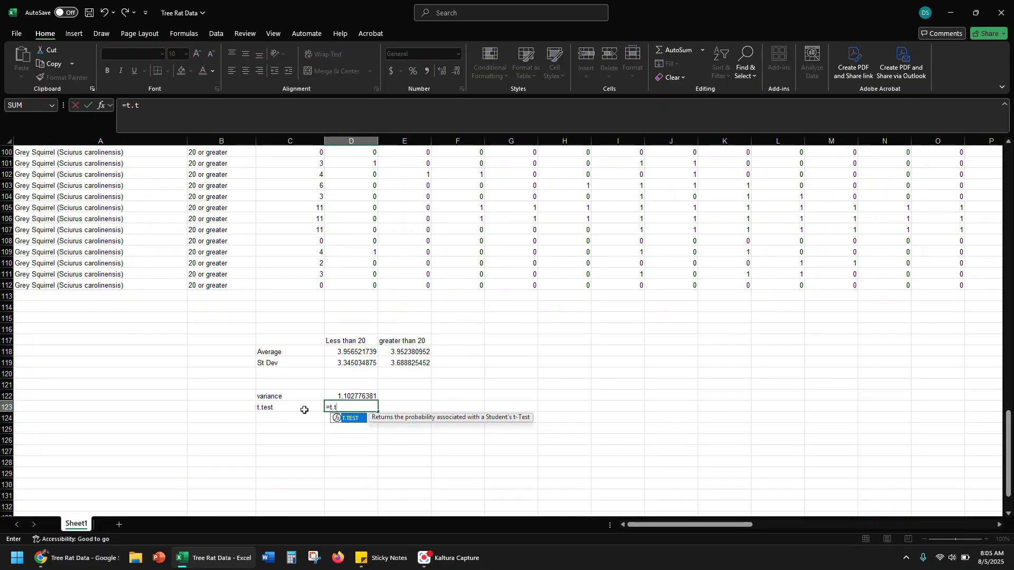
pyautogui.doubleClick(354, 418)
pyautogui.scroll(16, 303, 319)
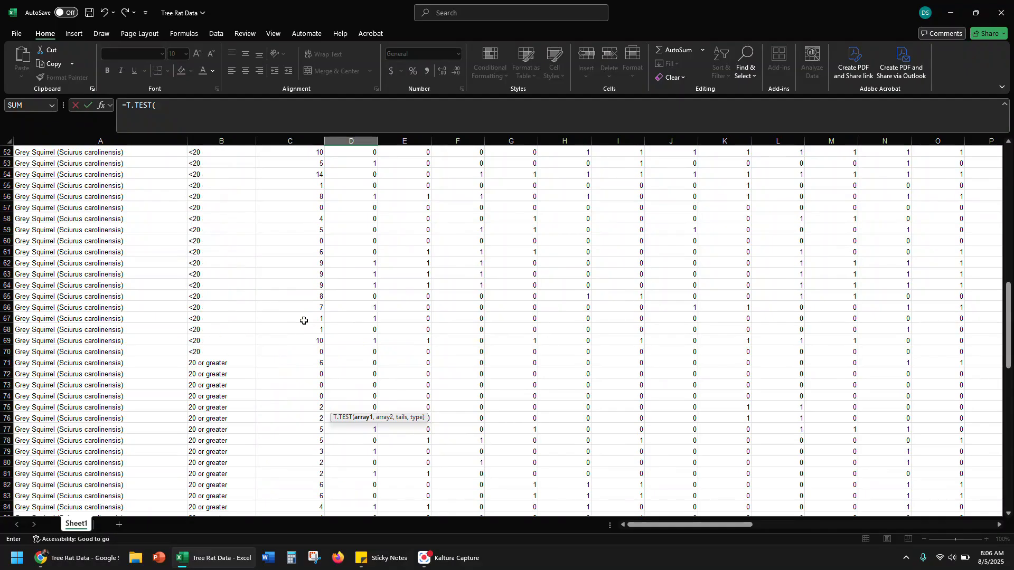
pyautogui.moveTo(307, 348); pyautogui.dragTo(276, 163)
pyautogui.write(',')
pyautogui.scroll(-20, 296, 296)
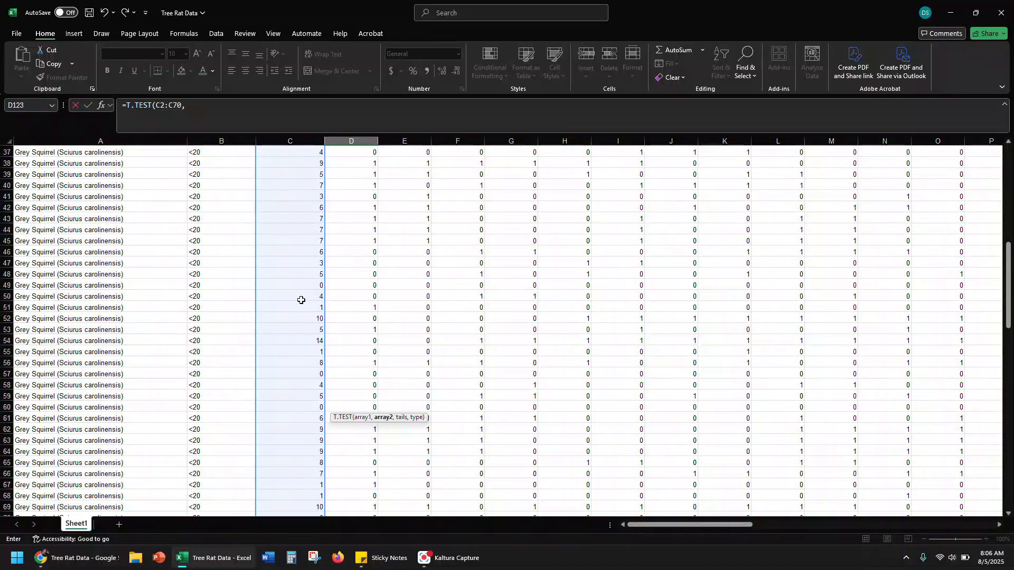
pyautogui.moveTo(276, 197)
pyautogui.mouseDown()
pyautogui.moveTo(276, 510)
pyautogui.moveTo(276, 488)
pyautogui.moveTo(277, 499)
pyautogui.moveTo(328, 501)
pyautogui.mouseUp()
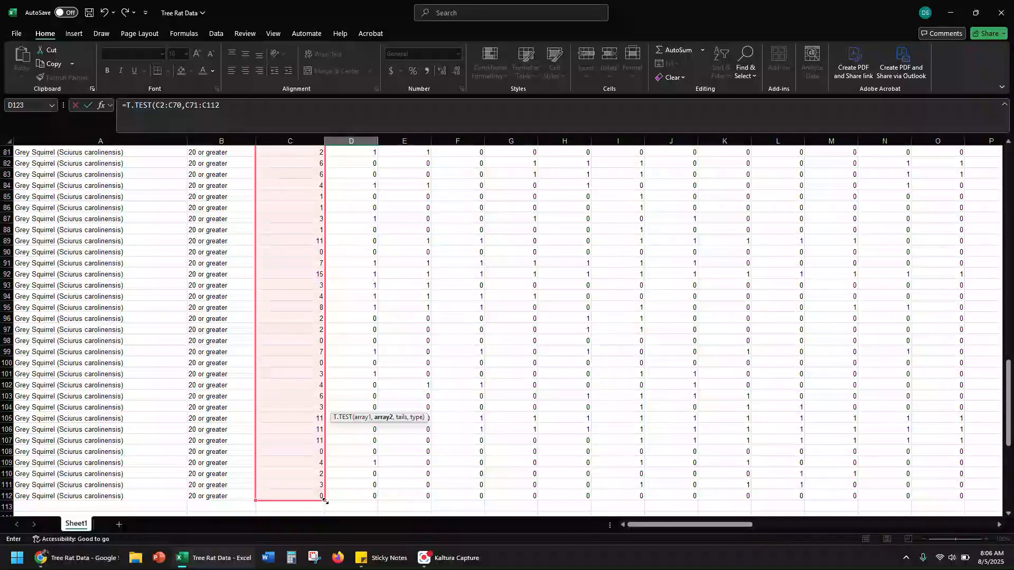
pyautogui.scroll(-3, 364, 425)
pyautogui.scroll(-2, 365, 425)
pyautogui.write(',1,')
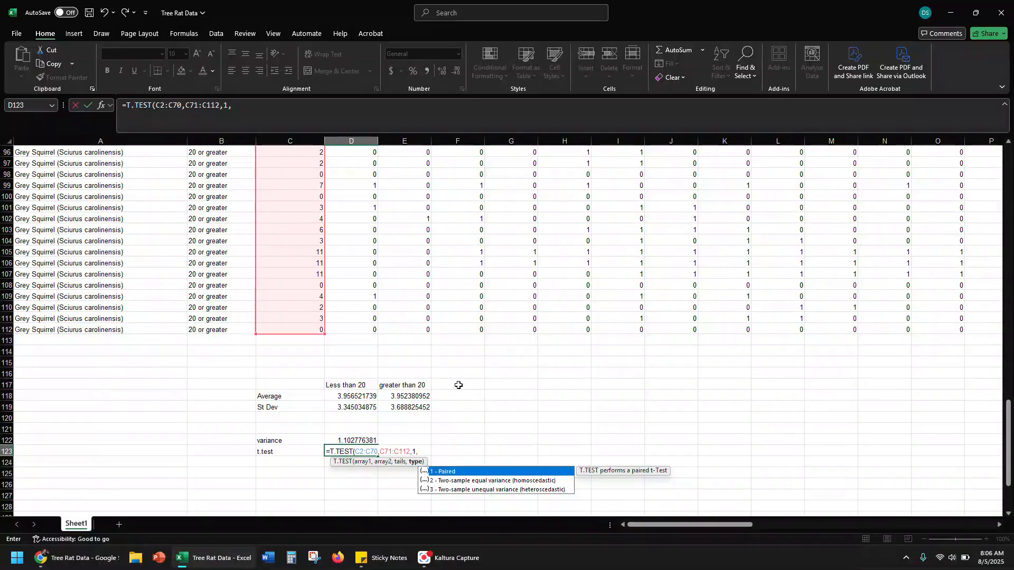
pyautogui.write('2)')
pyautogui.press('Return')
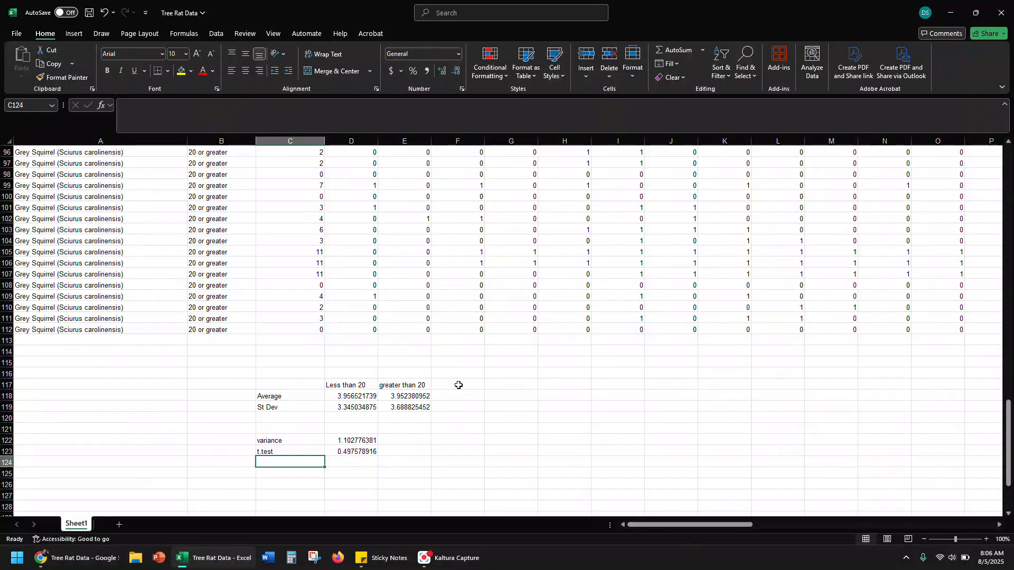
pyautogui.scroll(20, 294, 373)
pyautogui.scroll(-3, 379, 335)
pyautogui.scroll(-20, 388, 311)
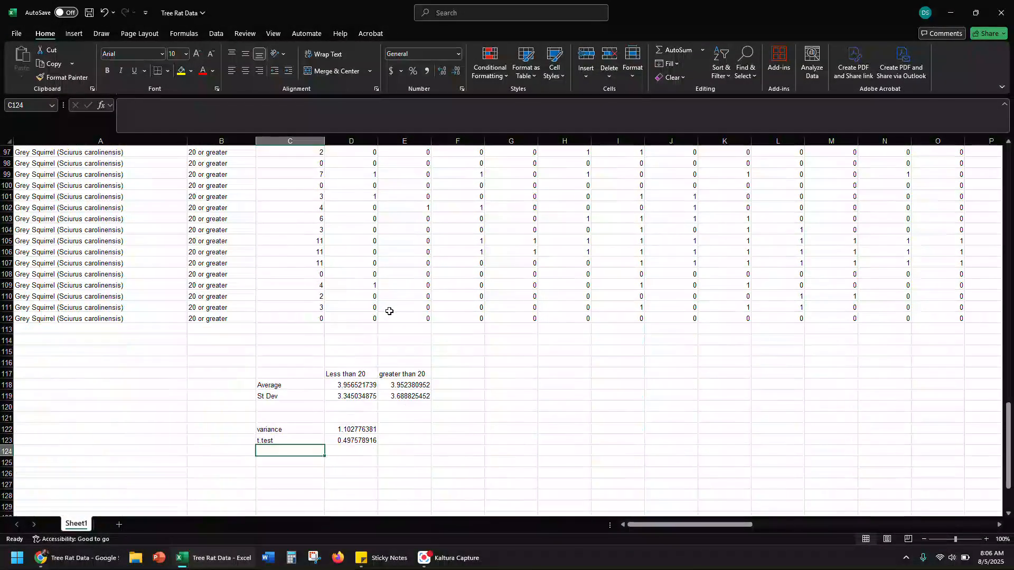